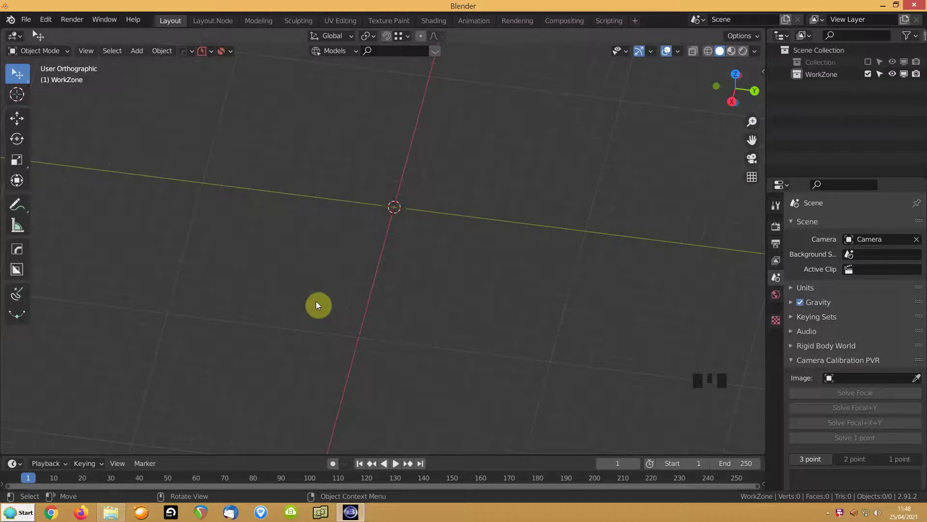
- Add a 2 m plane at the world origin and frame it in the viewport
{"action": "key", "text": "shift+a"}
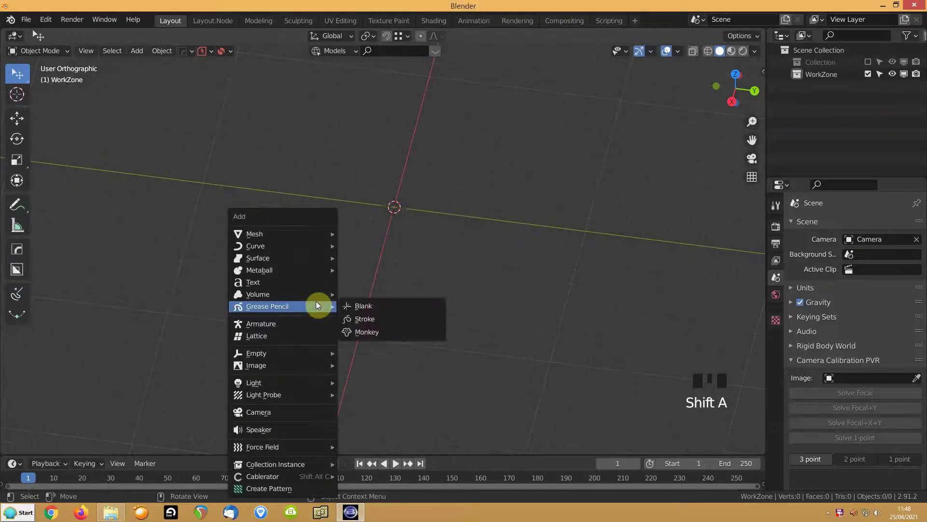
{"action": "mouse_move", "coordinate": [303, 232]}
{"action": "left_click", "coordinate": [344, 251]}
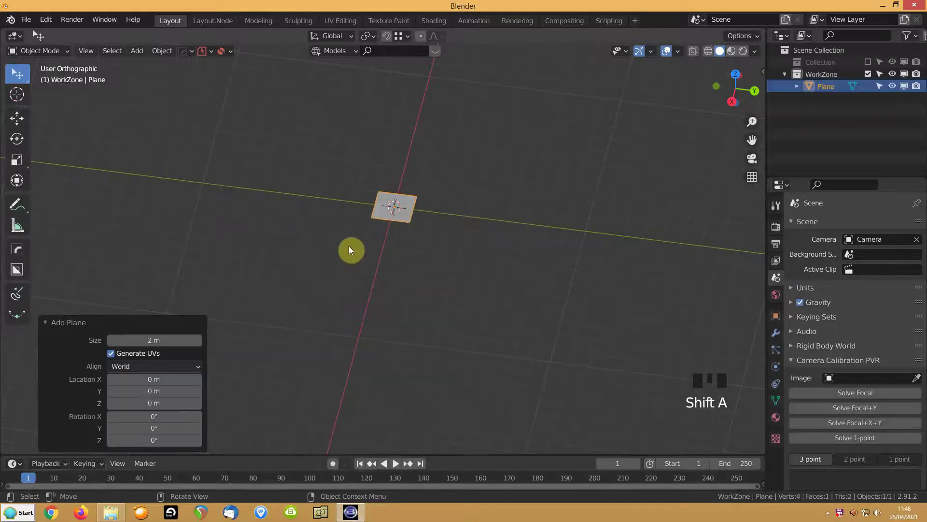
{"action": "key", "text": "KP_Decimal"}
{"action": "scroll", "coordinate": [345, 250], "scroll_direction": "down", "scroll_amount": 2}
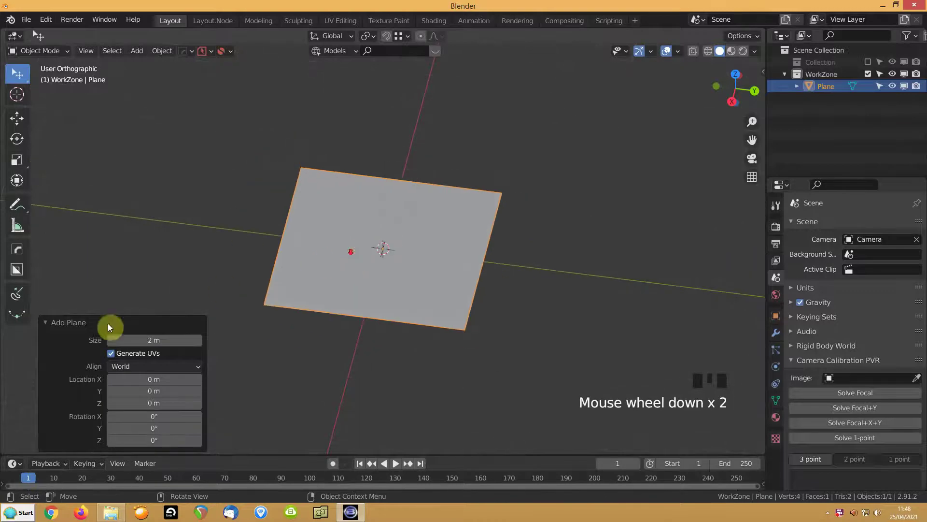
{"action": "left_click", "coordinate": [46, 323]}
{"action": "middle_click_drag", "start_coordinate": [285, 270], "coordinate": [337, 267]}
{"action": "scroll", "coordinate": [296, 283], "scroll_direction": "down", "scroll_amount": 1}
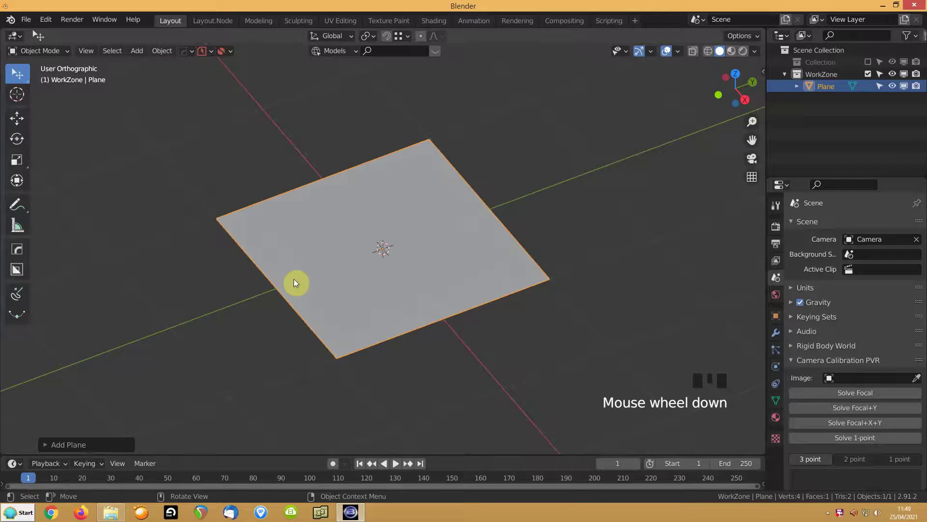
- Subdivide the whole plane in Edit Mode into a dense, even grid of 441 faces
{"action": "key", "text": "Tab"}
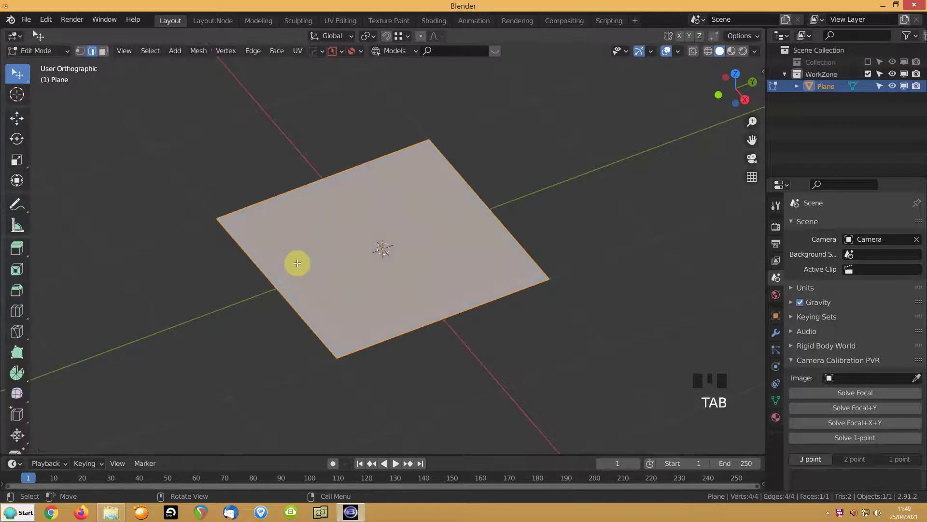
{"action": "right_click", "coordinate": [297, 266]}
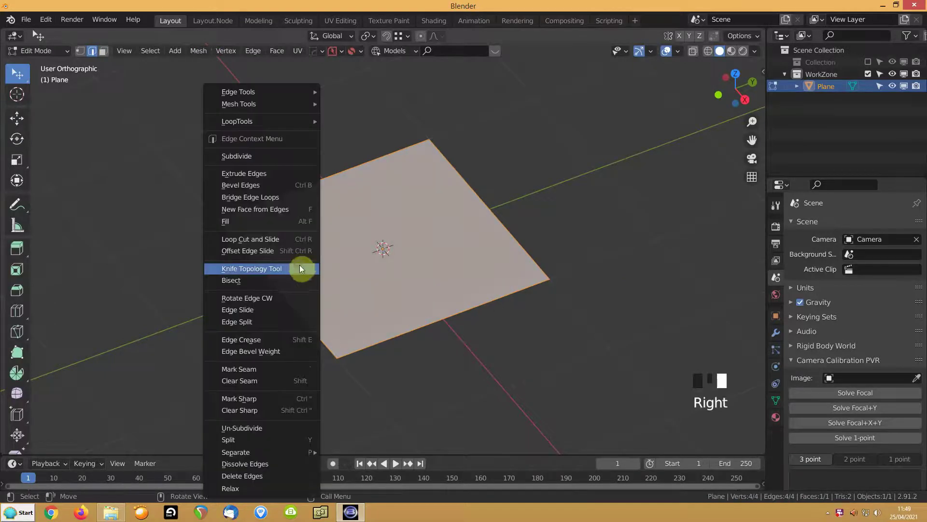
{"action": "left_click", "coordinate": [243, 156]}
{"action": "middle_click_drag", "start_coordinate": [248, 183], "coordinate": [343, 248]}
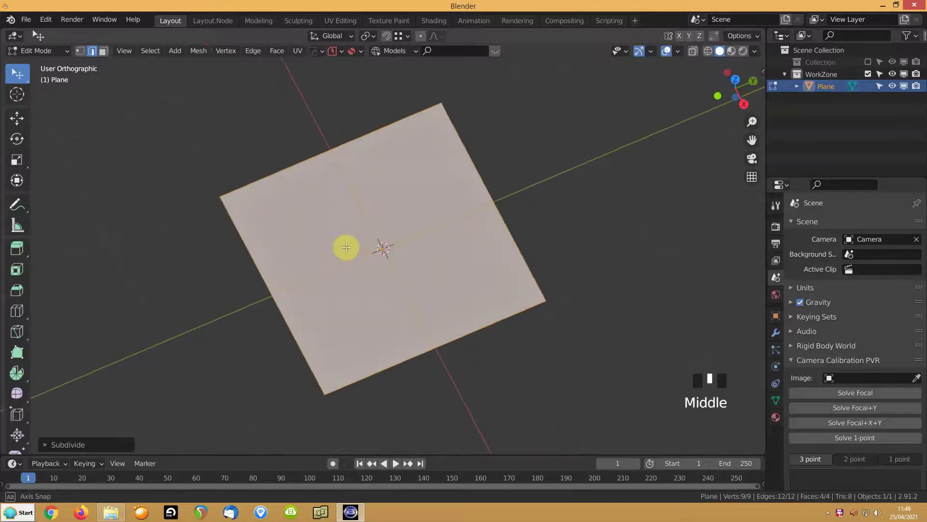
{"action": "left_click", "coordinate": [47, 444]}
{"action": "double_click", "coordinate": [145, 362]}
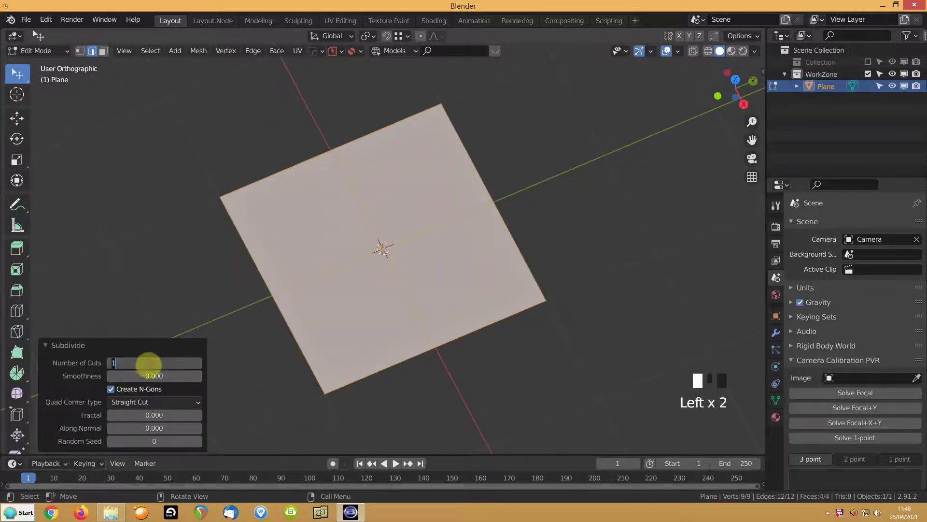
{"action": "key", "text": "Return"}
{"action": "left_click", "coordinate": [215, 267]}
{"action": "middle_click_drag", "start_coordinate": [288, 288], "coordinate": [266, 259]}
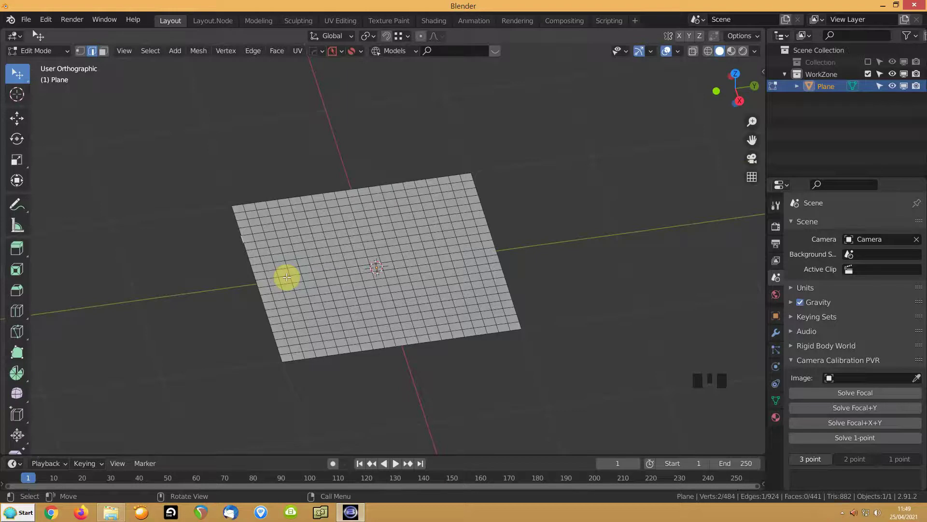
- Replace the subdivided plane with a new 2 m plane at the origin
{"action": "key", "text": "Tab"}
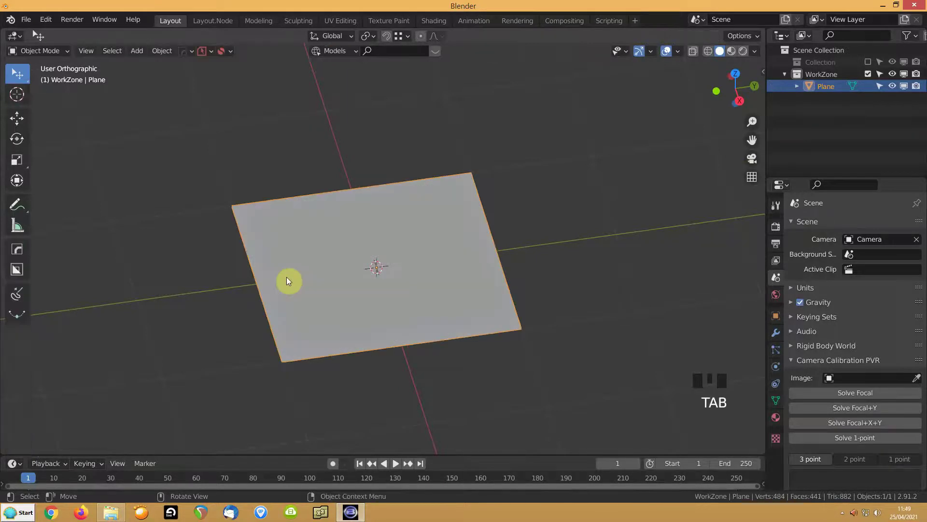
{"action": "key", "text": "Delete"}
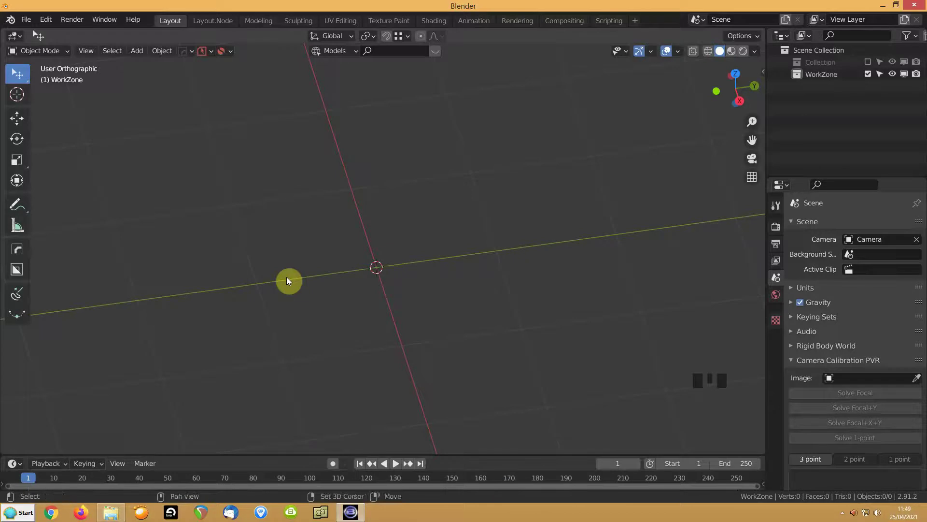
{"action": "key", "text": "shift+a"}
{"action": "mouse_move", "coordinate": [270, 241]}
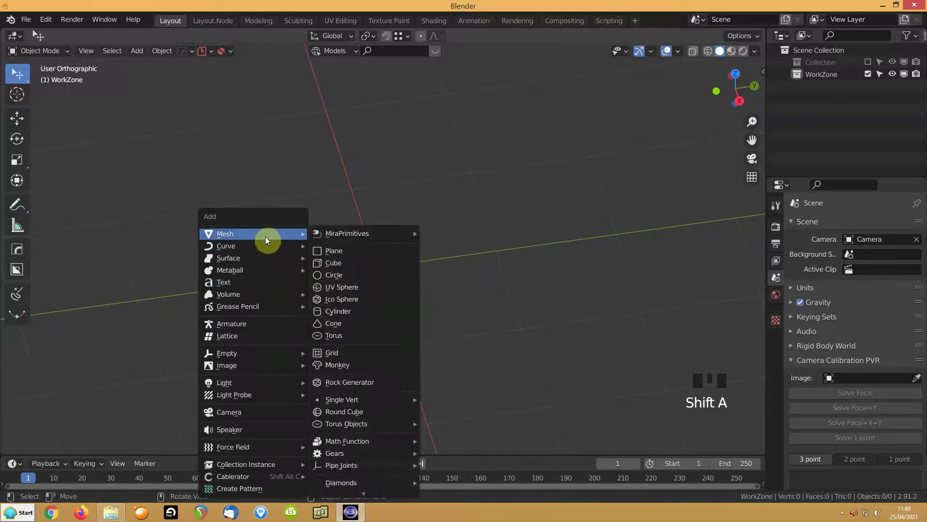
{"action": "left_click", "coordinate": [329, 251]}
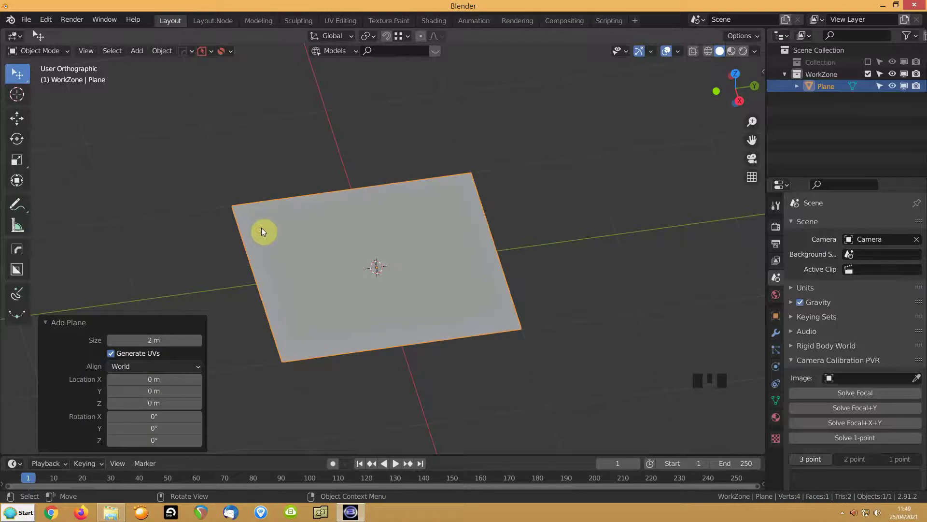
- Subdivide the new plane in Edit Mode with 2 cuts, giving a three-by-three grid of faces
{"action": "key", "text": "Tab"}
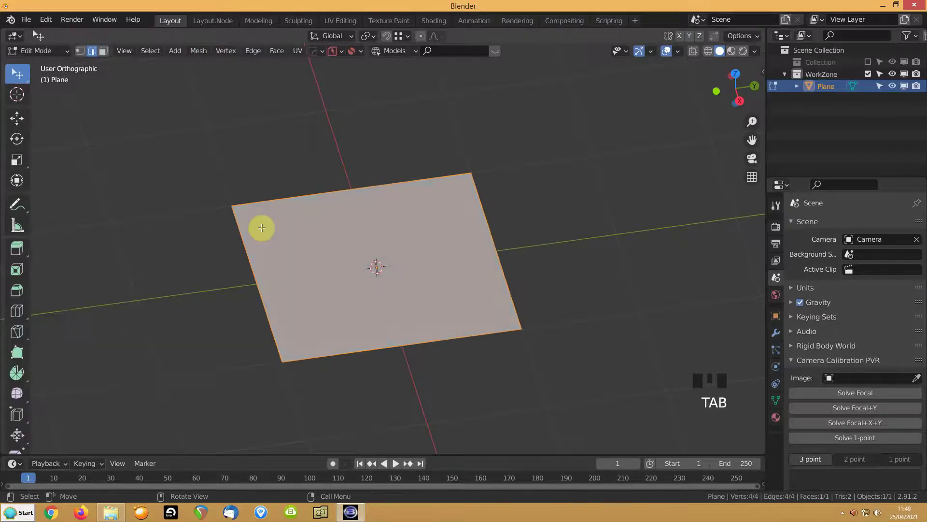
{"action": "right_click", "coordinate": [261, 227]}
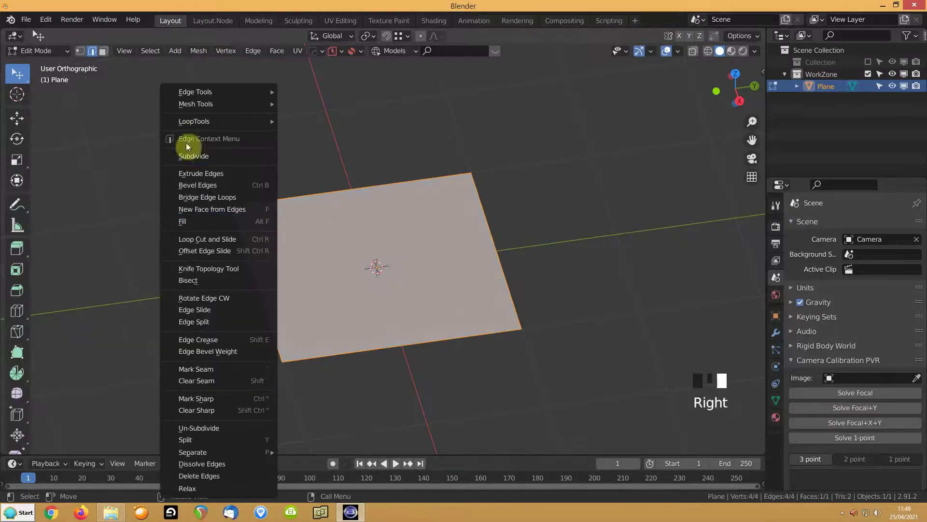
{"action": "left_click", "coordinate": [193, 153]}
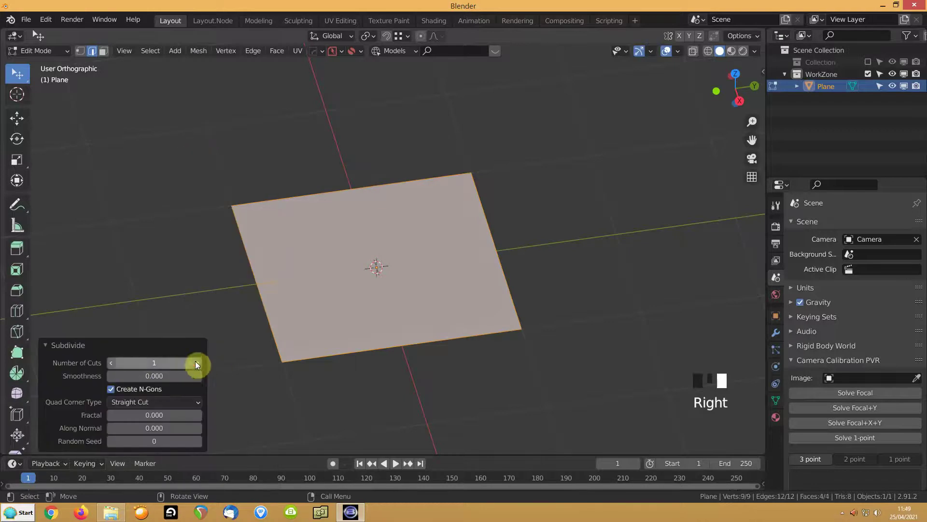
{"action": "left_click", "coordinate": [195, 362]}
- Bevel the interior edge loop parallel to the Y axis on the negative X side by about 0.262 m
{"action": "left_click", "coordinate": [317, 256]}
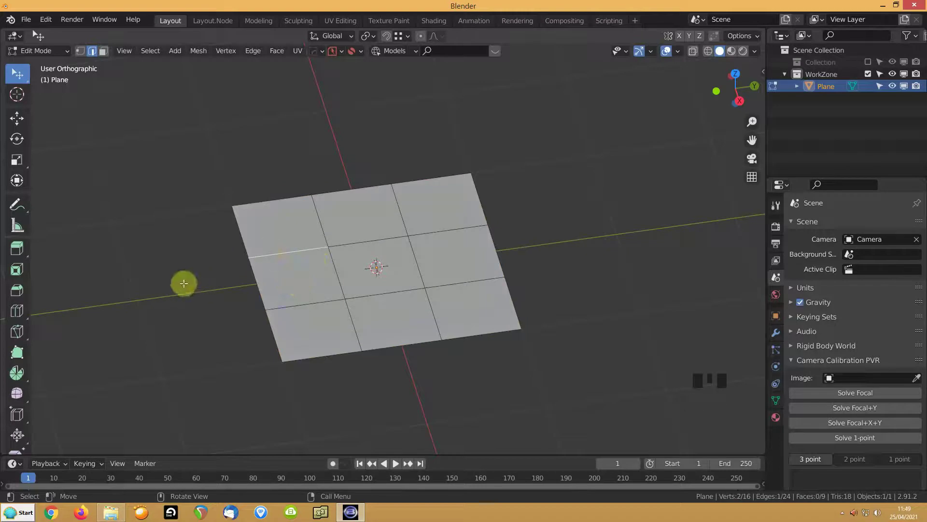
{"action": "left_click", "coordinate": [297, 245], "text": "alt"}
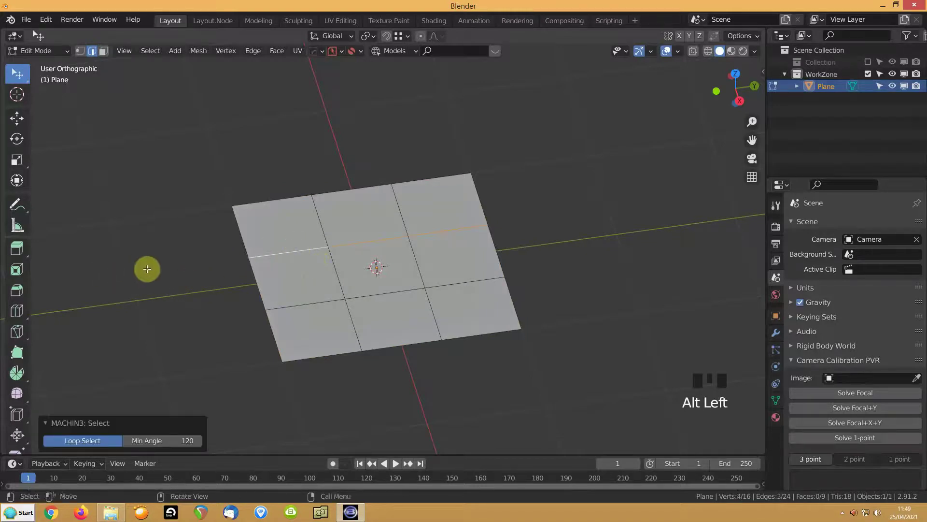
{"action": "key", "text": "ctrl+b"}
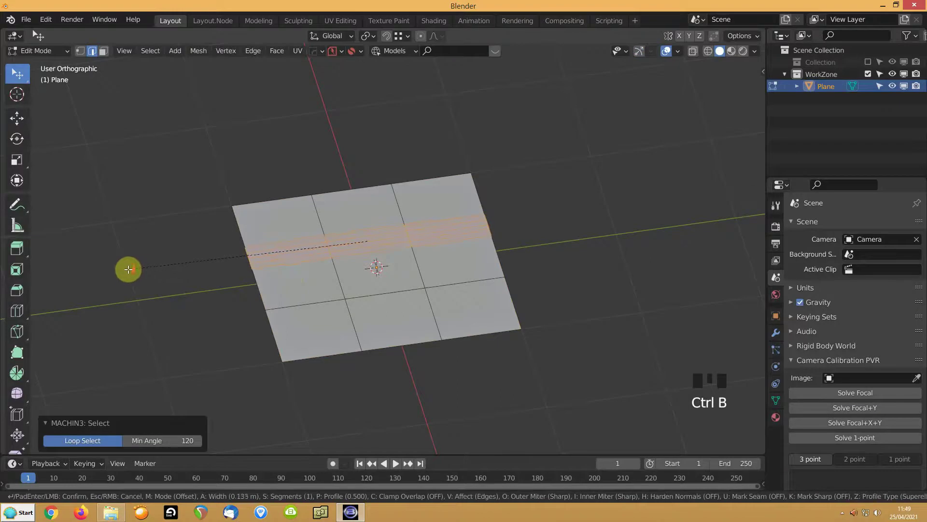
{"action": "left_click", "coordinate": [114, 273]}
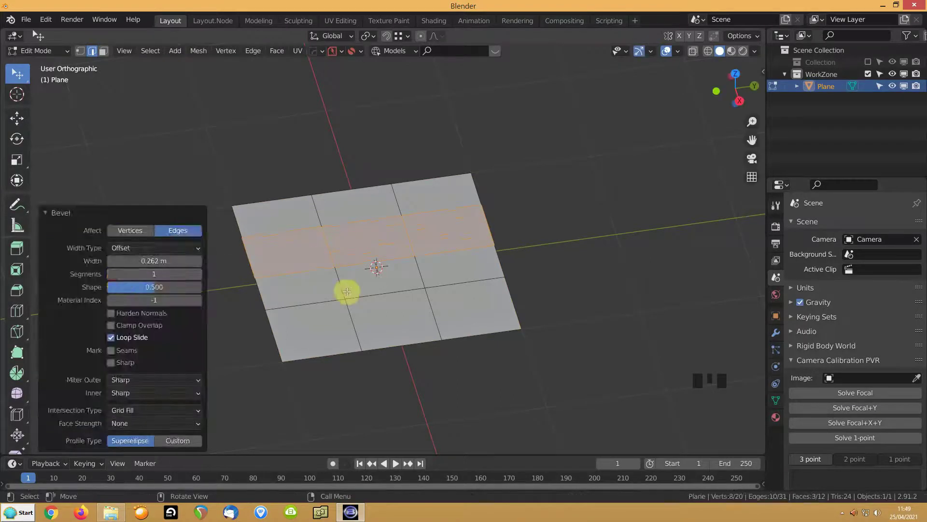
- Delete the two-by-two block of faces at the positive X, negative Y corner to leave an L-shaped mesh
{"action": "left_click", "coordinate": [345, 293]}
{"action": "key", "text": "3"}
{"action": "left_click", "coordinate": [326, 297]}
{"action": "left_click", "coordinate": [363, 307], "text": "shift"}
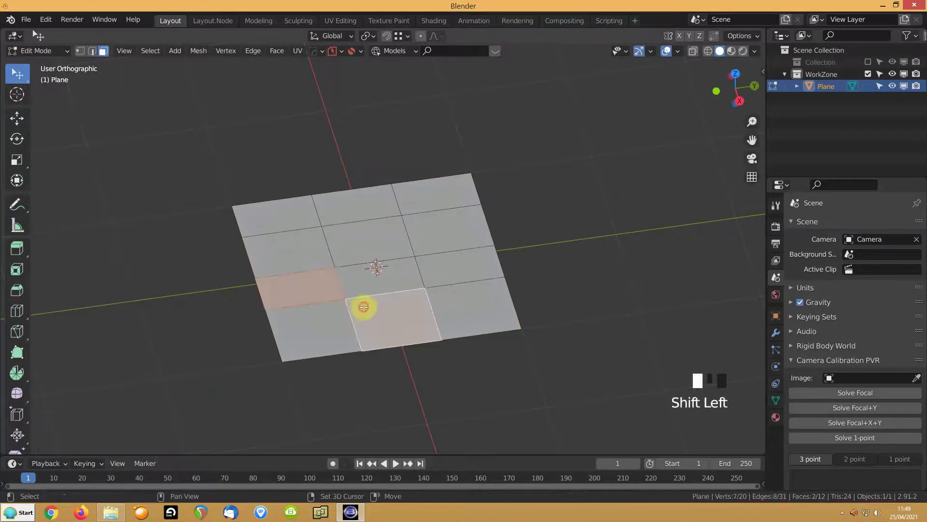
{"action": "left_click", "coordinate": [356, 268], "text": "shift"}
{"action": "left_click", "coordinate": [343, 255], "text": "shift"}
{"action": "left_click", "coordinate": [278, 259], "text": "shift"}
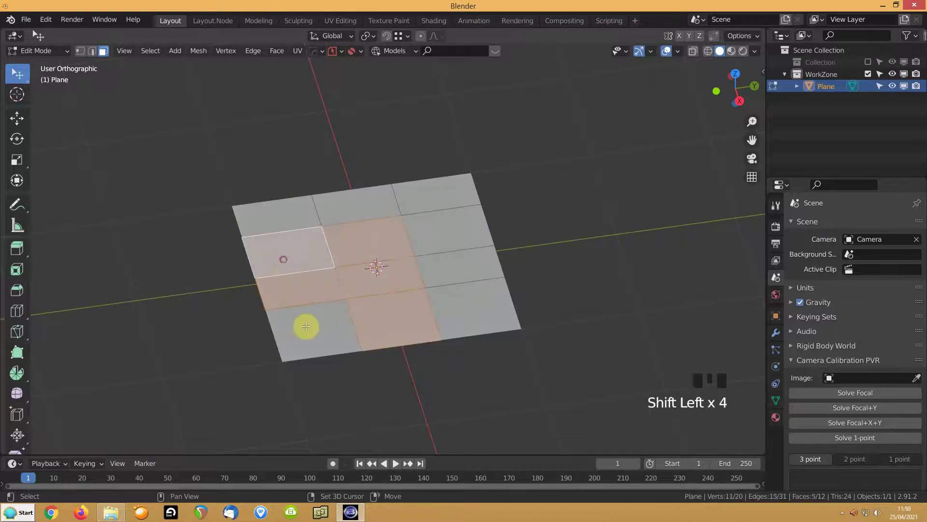
{"action": "left_click", "coordinate": [305, 326], "text": "shift"}
{"action": "left_click", "coordinate": [277, 257], "text": "shift"}
{"action": "left_click", "coordinate": [354, 245], "text": "shift"}
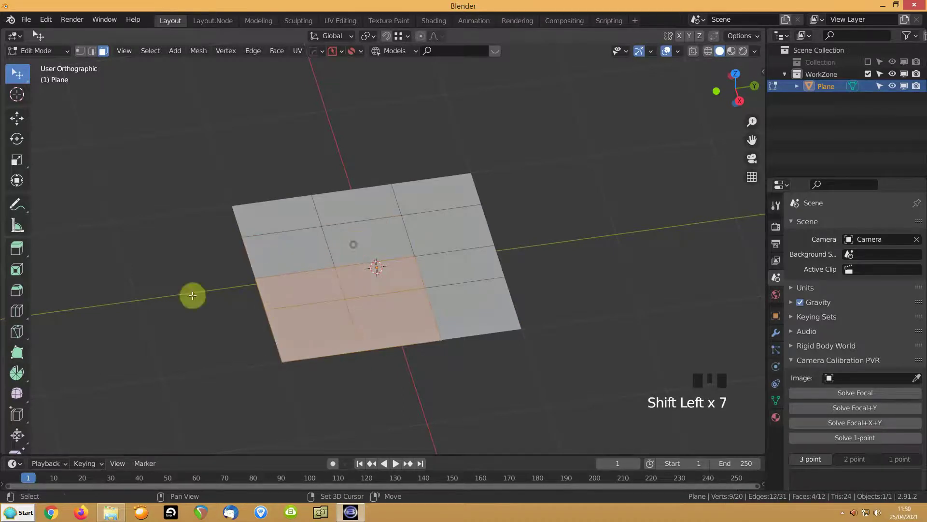
{"action": "key", "text": "Delete"}
{"action": "left_click", "coordinate": [121, 203]}
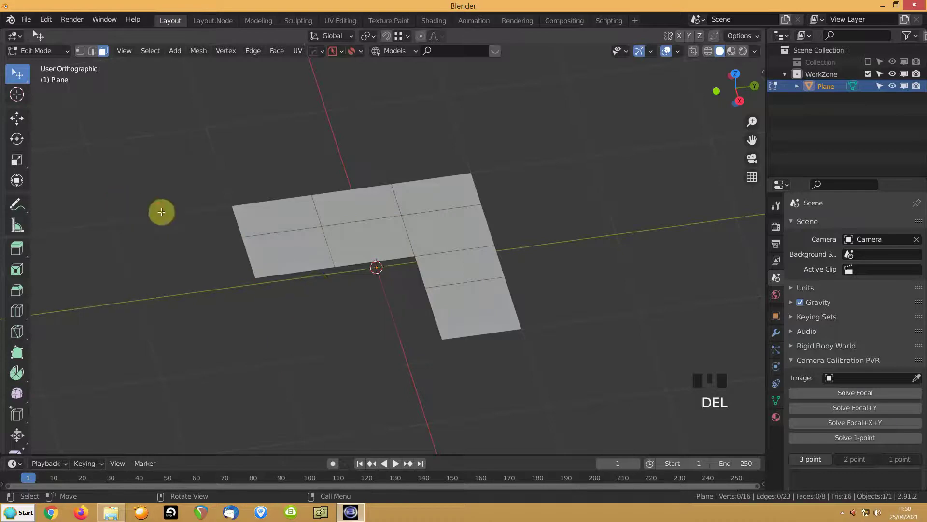
- Merge all faces into a single L-shaped face with Limited Dissolve and display the mesh in wireframe
{"action": "key", "text": "a"}
{"action": "key", "text": "Delete"}
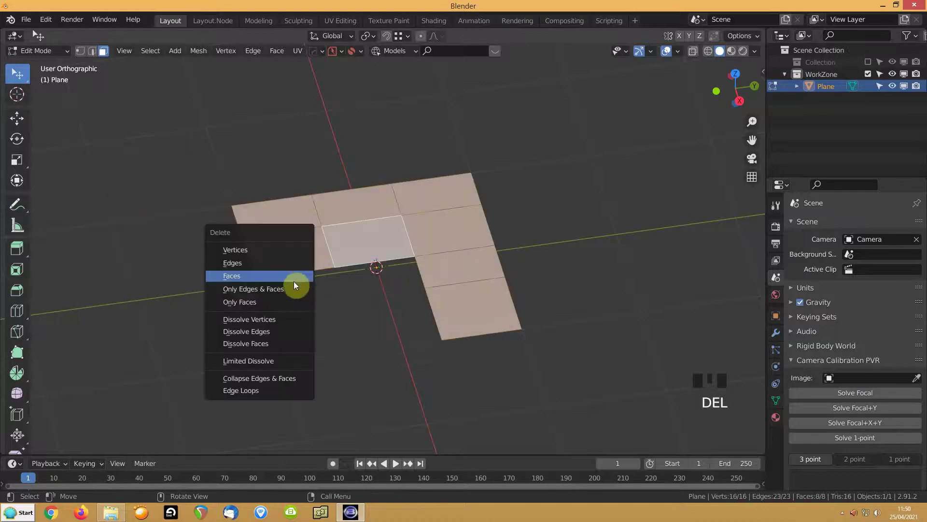
{"action": "left_click", "coordinate": [267, 362]}
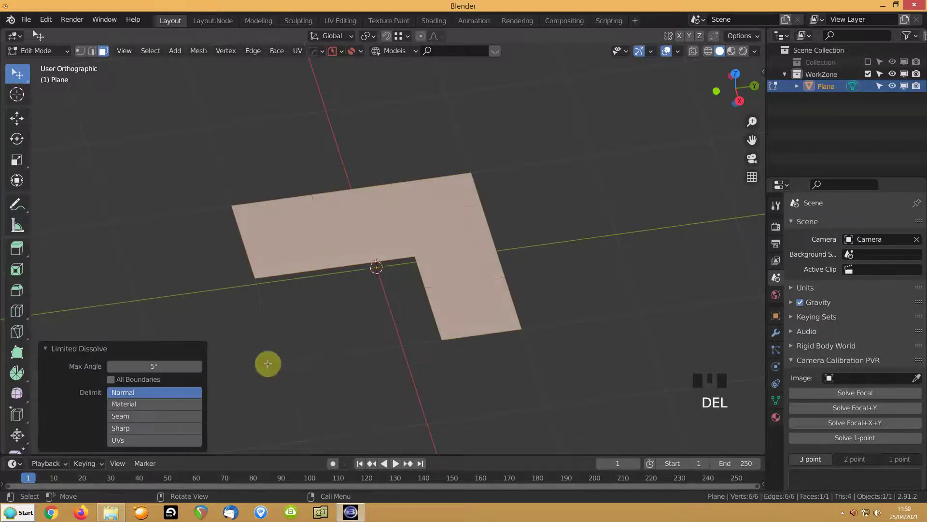
{"action": "key", "text": "shift+z"}
{"action": "left_click", "coordinate": [268, 358]}
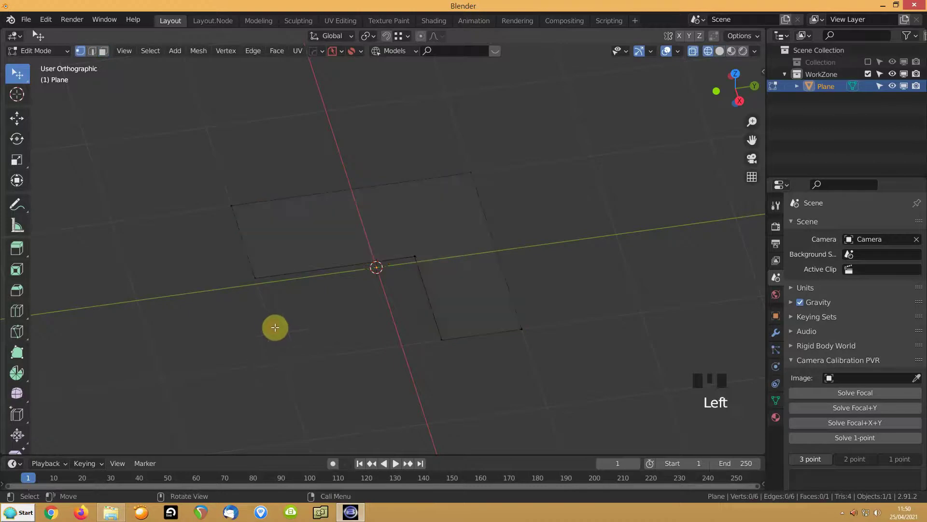
{"action": "middle_click_drag", "start_coordinate": [399, 314], "coordinate": [407, 336]}
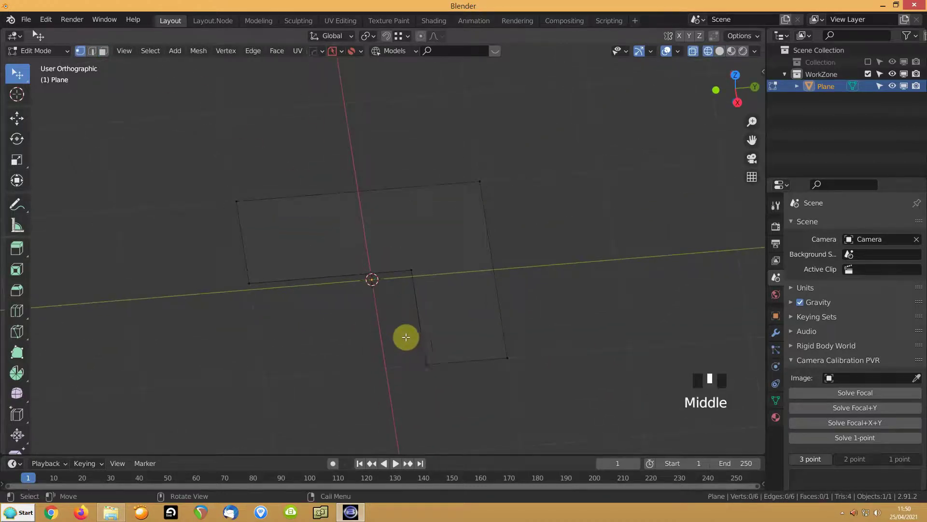
- Try to add a loop cut across the L-shaped face
{"action": "key", "text": "a"}
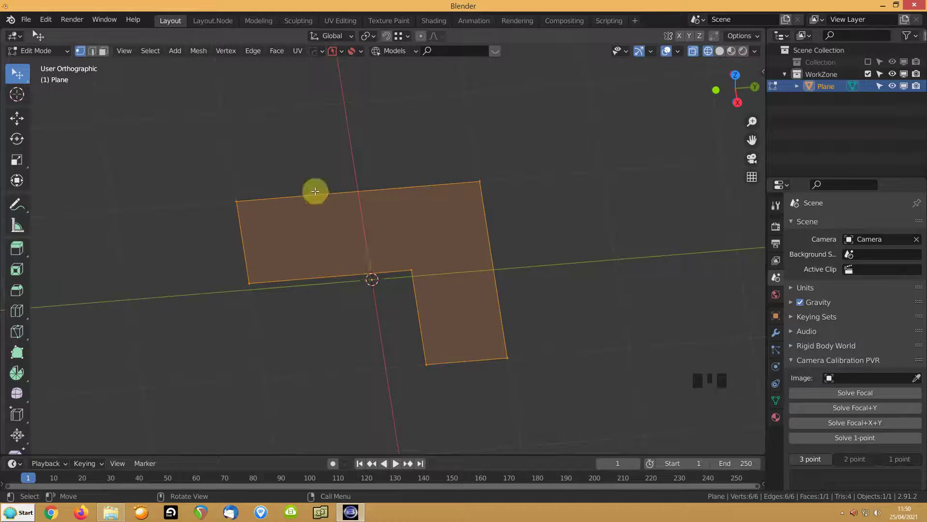
{"action": "key", "text": "ctrl+r"}
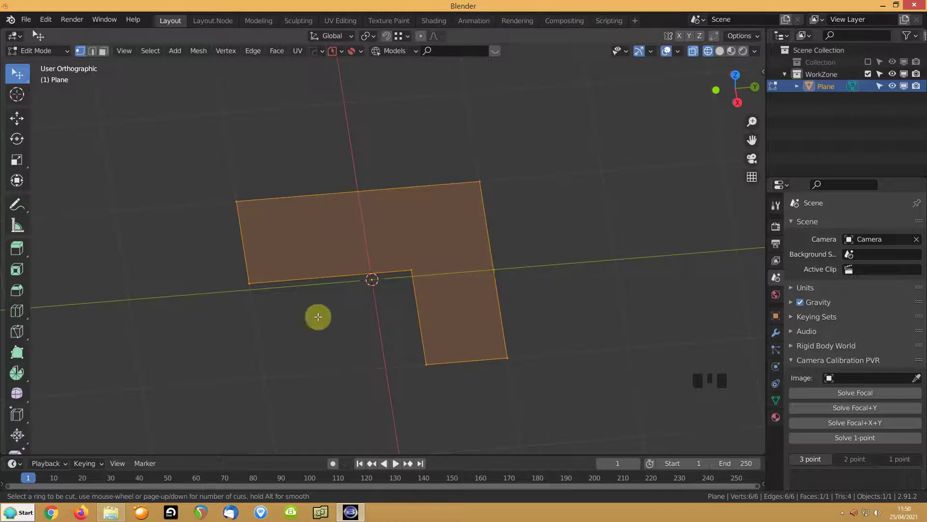
{"action": "key", "text": "Escape"}
- Subdivide the outer and inner edges of the arm running along Y with one cut
{"action": "key", "text": "2"}
{"action": "left_click", "coordinate": [336, 200]}
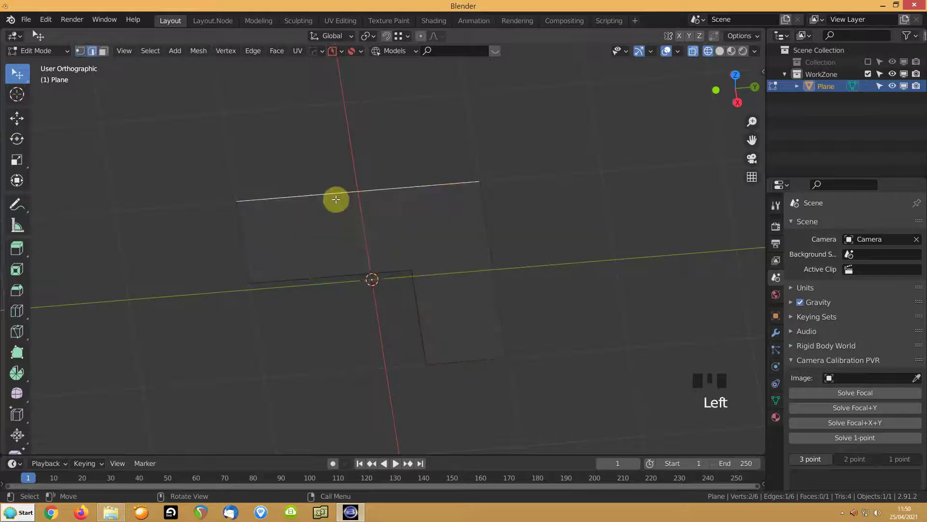
{"action": "left_click", "coordinate": [321, 278], "text": "shift"}
{"action": "right_click", "coordinate": [260, 232]}
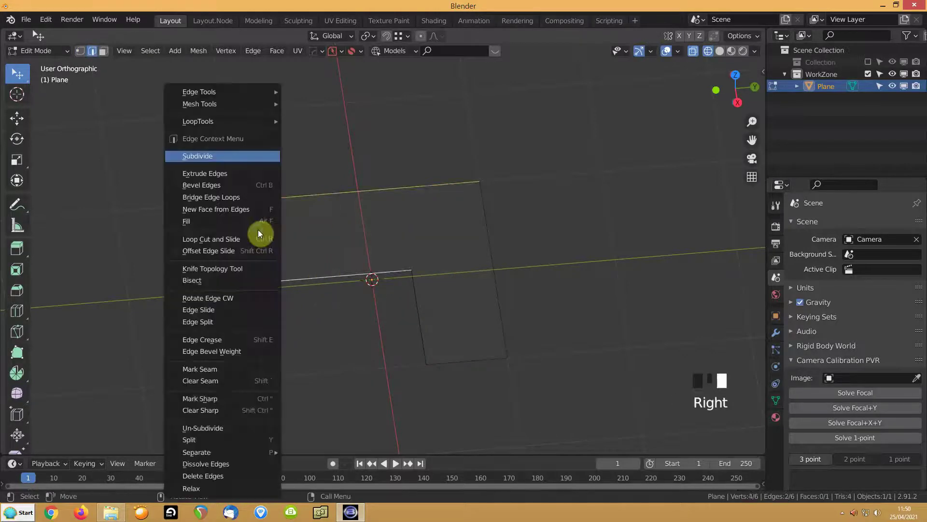
{"action": "left_click", "coordinate": [208, 156]}
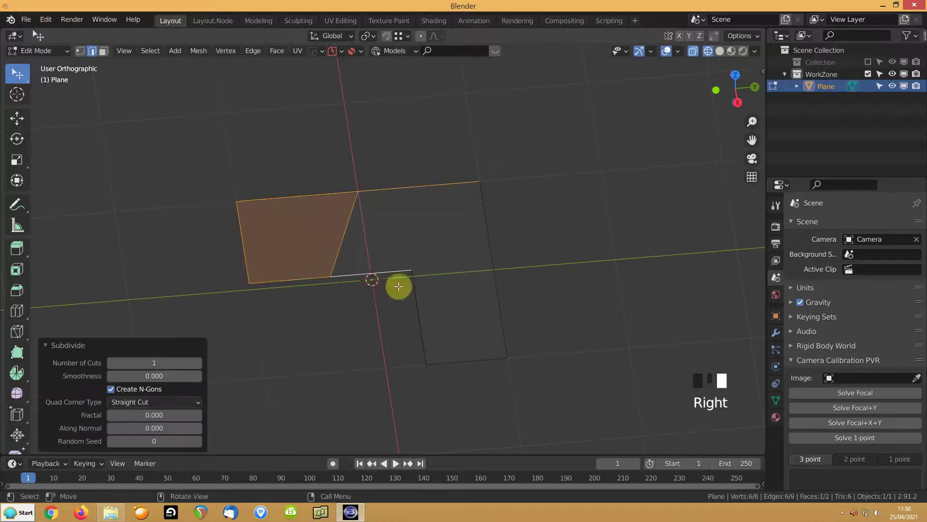
- Subdivide the outer and inner edges of the arm running along X with one cut
{"action": "left_click", "coordinate": [420, 316]}
{"action": "left_click", "coordinate": [496, 304], "text": "shift"}
{"action": "right_click", "coordinate": [458, 279]}
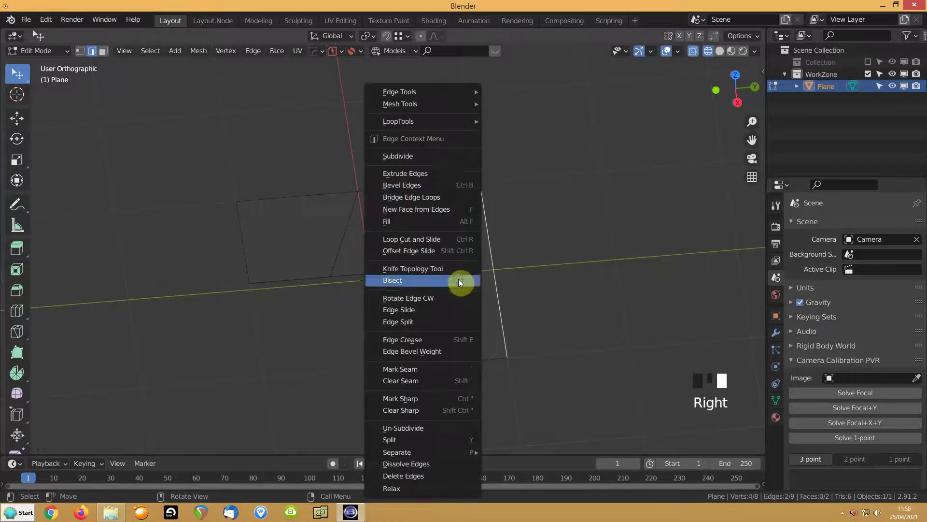
{"action": "left_click", "coordinate": [398, 155]}
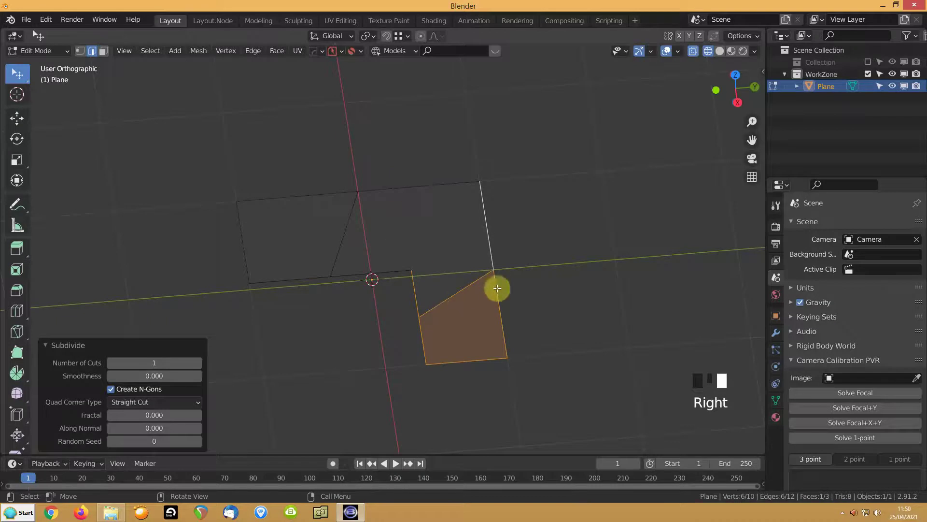
- Move the outer vertex of the X arm's cut about 0.46 m along X, snapped level with its inner-edge vertex
{"action": "left_click", "coordinate": [497, 272]}
{"action": "key", "text": "1"}
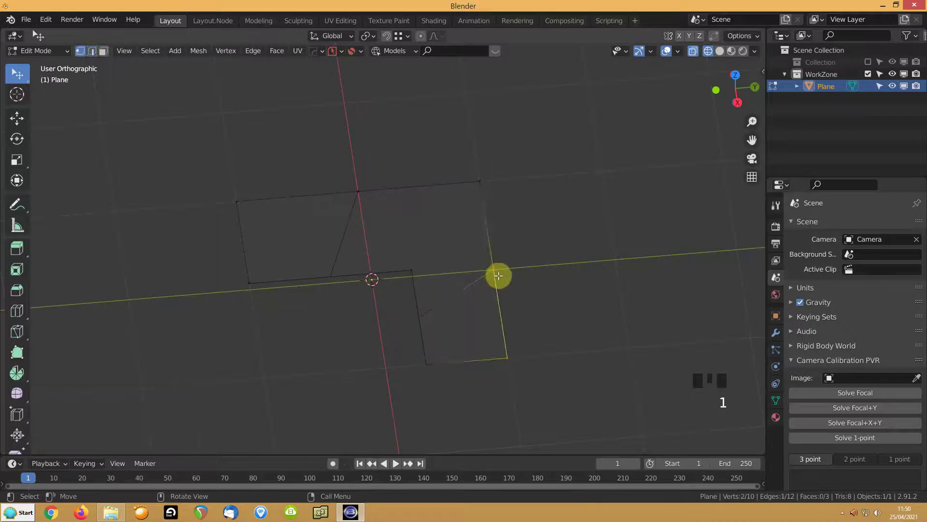
{"action": "key", "text": "g"}
{"action": "key", "text": "x"}
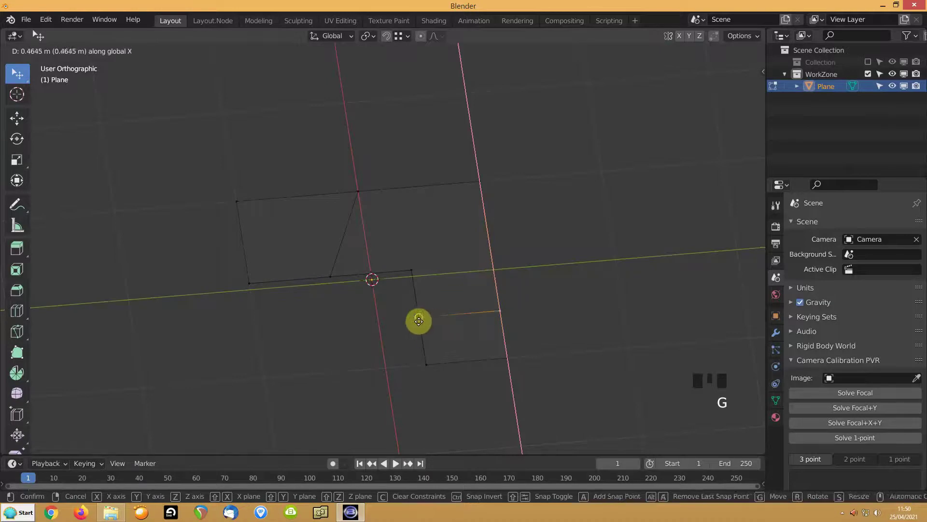
{"action": "left_click", "coordinate": [420, 319], "text": "ctrl"}
- Move the outer vertex of the Y arm's cut -0.33333 m along Y, level with its inner-edge vertex, and return to solid shading
{"action": "left_click", "coordinate": [361, 192]}
{"action": "key", "text": "g"}
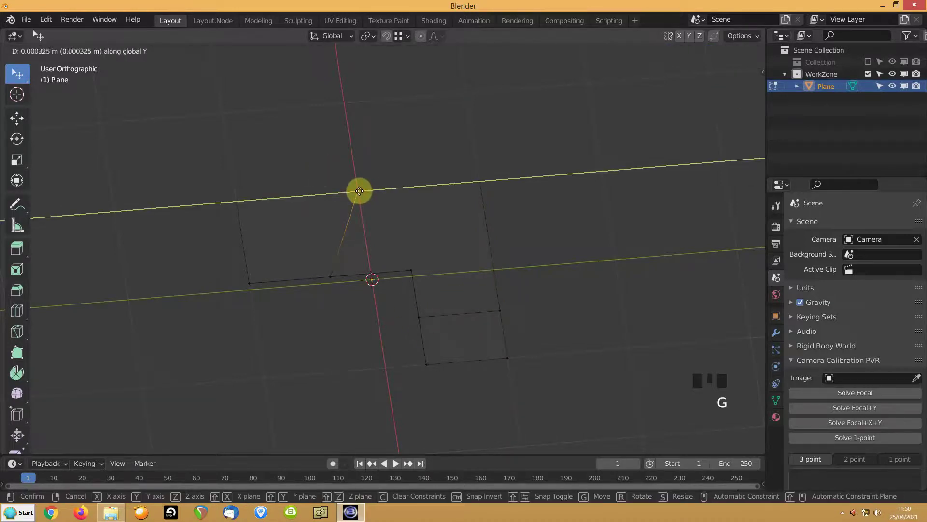
{"action": "left_click", "coordinate": [327, 279]}
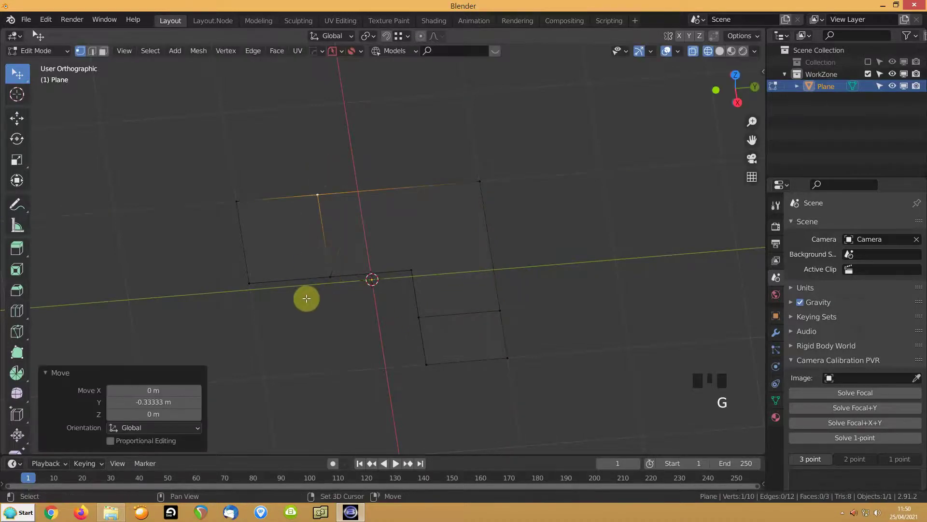
{"action": "key", "text": "shift+z"}
{"action": "left_click", "coordinate": [367, 327]}
{"action": "middle_click_drag", "start_coordinate": [366, 327], "coordinate": [357, 288]}
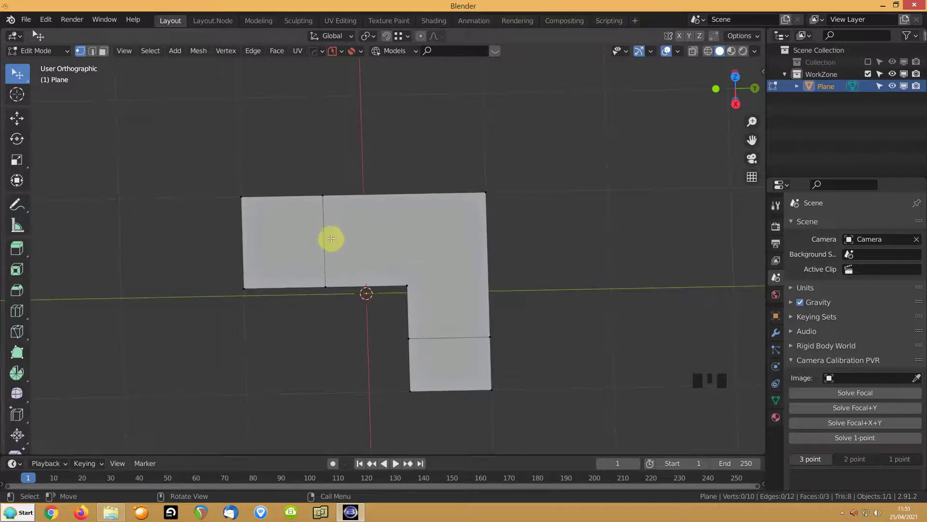
- Inset the central L-shaped face by 0.1533 m and raise the inset face with a second, zero-thickness inset
{"action": "left_click", "coordinate": [384, 257]}
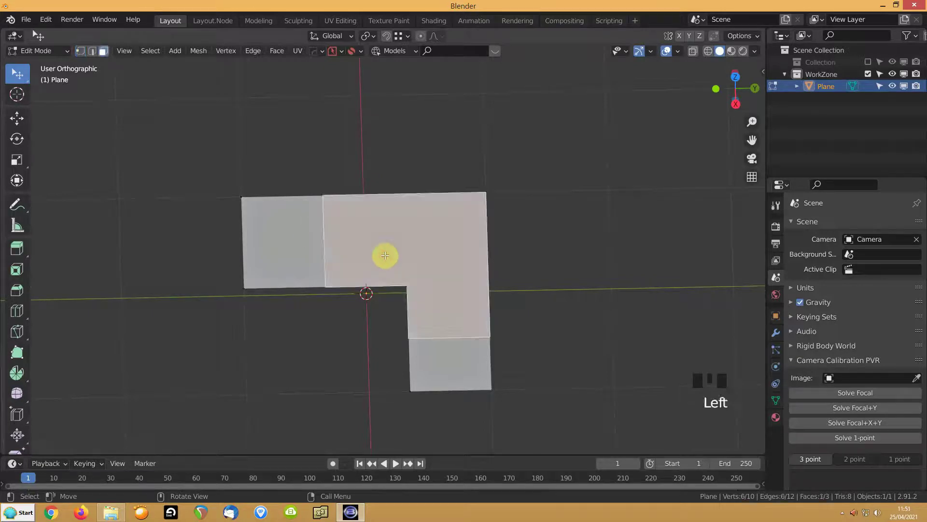
{"action": "key", "text": "i"}
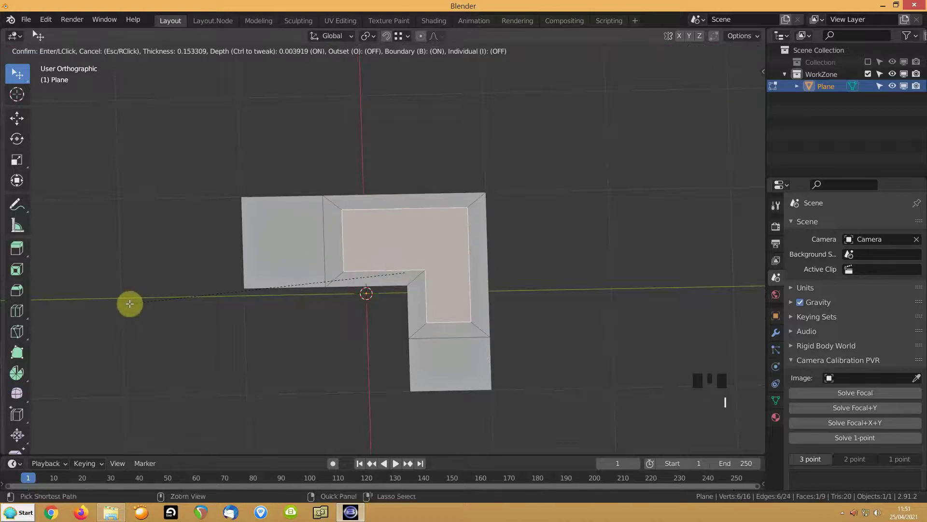
{"action": "left_click", "coordinate": [129, 303]}
{"action": "key", "text": "i"}
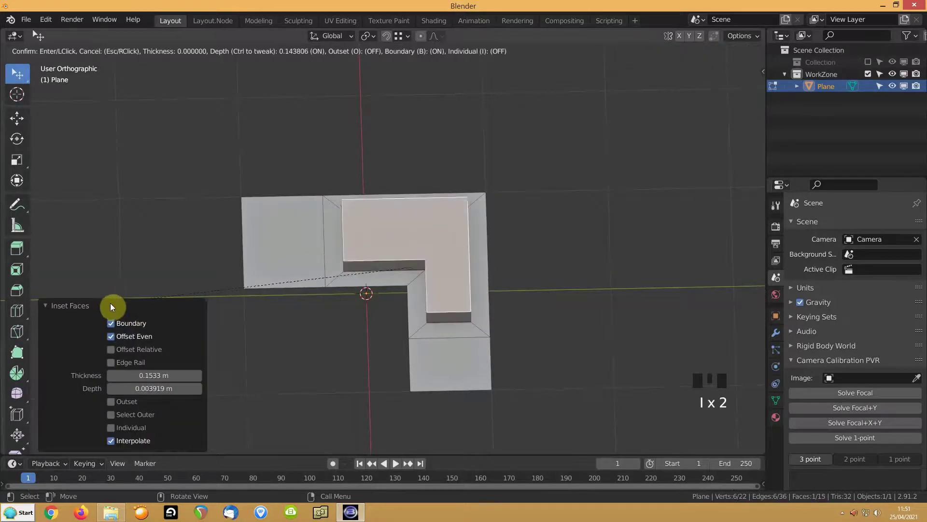
- Inset the end face of the Y arm by 0.1233 m and raise it with a second, zero-thickness inset
{"action": "left_click", "coordinate": [271, 242]}
{"action": "key", "text": "i"}
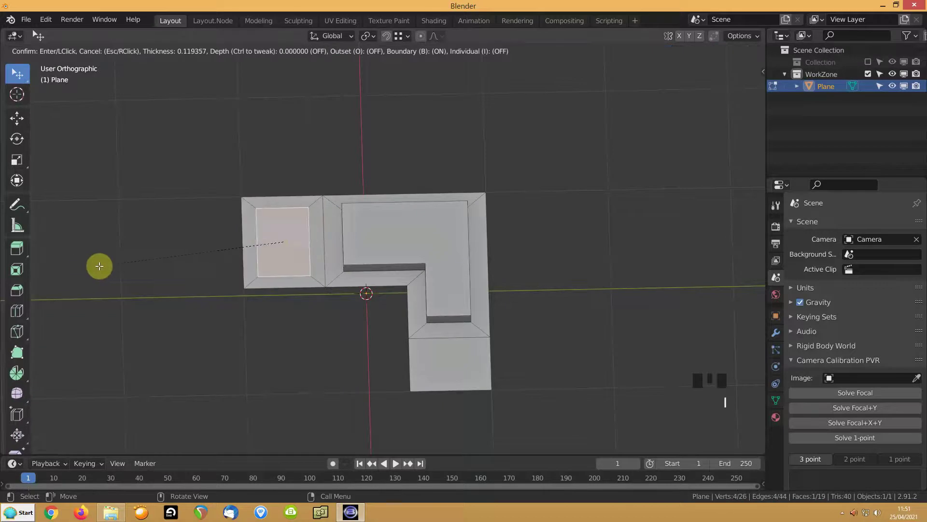
{"action": "left_click", "coordinate": [98, 265]}
{"action": "key", "text": "i"}
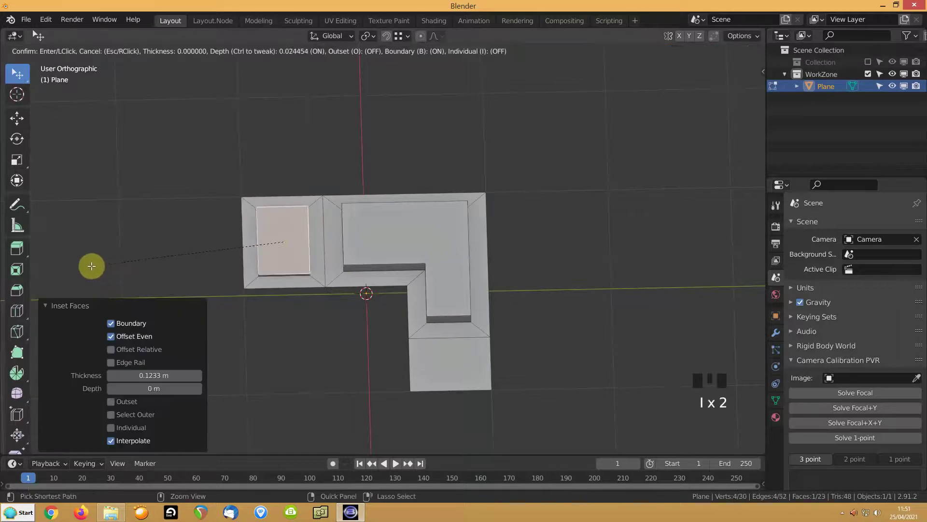
{"action": "left_click", "coordinate": [97, 265]}
- Inset the end face of the X arm by 0.1297 m and raise it 0.1532 m with a second, zero-thickness inset
{"action": "left_click", "coordinate": [445, 344]}
{"action": "key", "text": "i"}
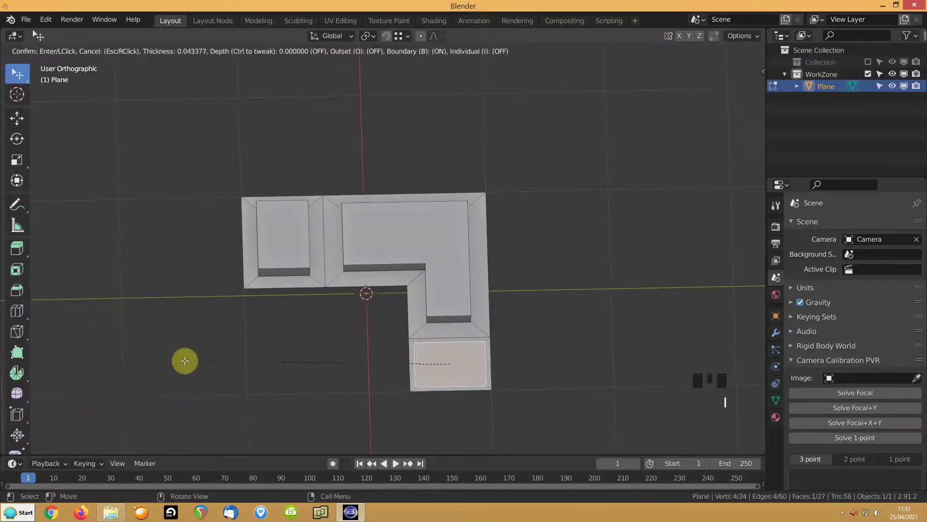
{"action": "left_click", "coordinate": [194, 357]}
{"action": "key", "text": "i"}
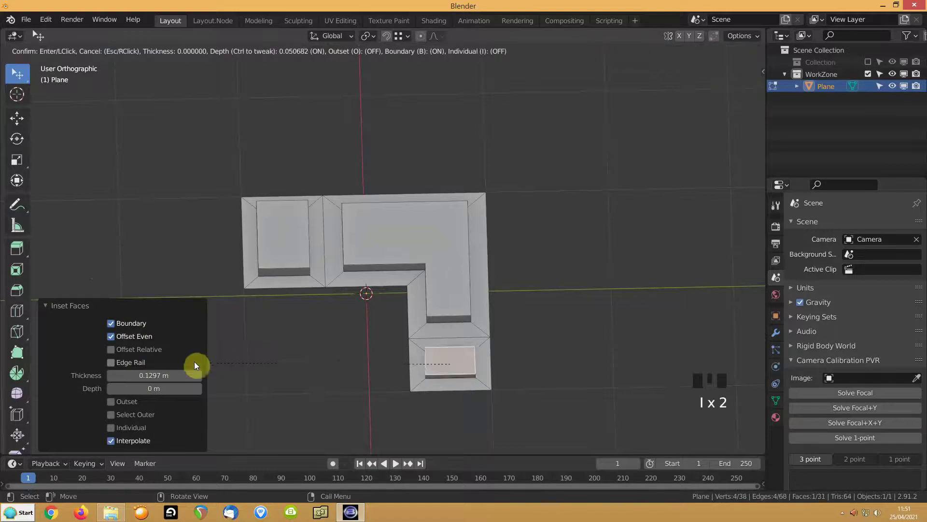
{"action": "left_click", "coordinate": [176, 363]}
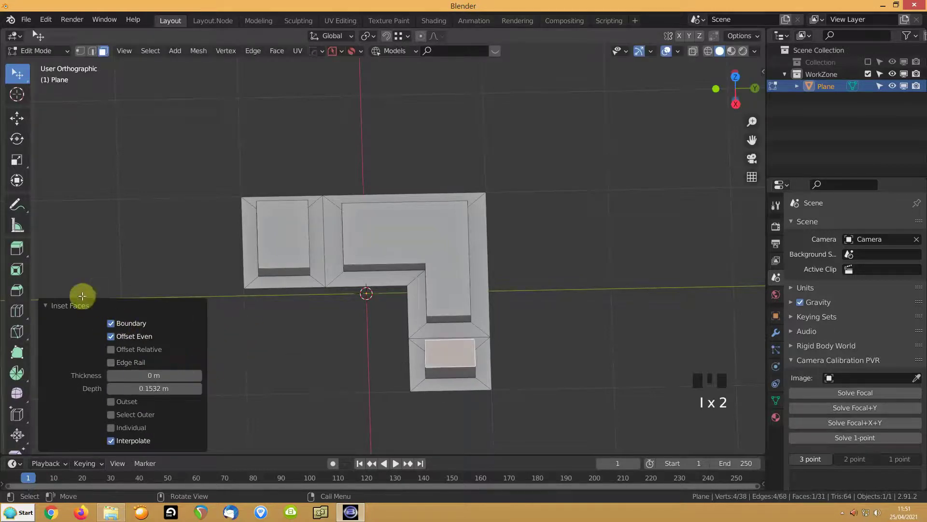
{"action": "left_click", "coordinate": [43, 306]}
- Select the mesh's open outer boundary edges and extrude them straight down along Z to form side walls
{"action": "middle_click_drag", "start_coordinate": [285, 314], "coordinate": [409, 210]}
{"action": "scroll", "coordinate": [309, 242], "scroll_direction": "up", "scroll_amount": 4}
{"action": "middle_click_drag", "start_coordinate": [544, 212], "coordinate": [559, 242]}
{"action": "scroll", "coordinate": [548, 242], "scroll_direction": "down", "scroll_amount": 1}
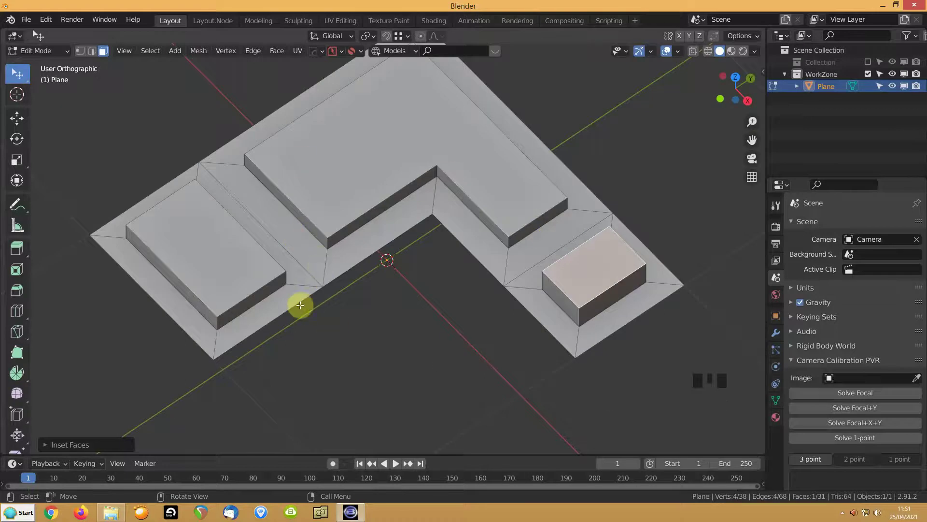
{"action": "key", "text": "a"}
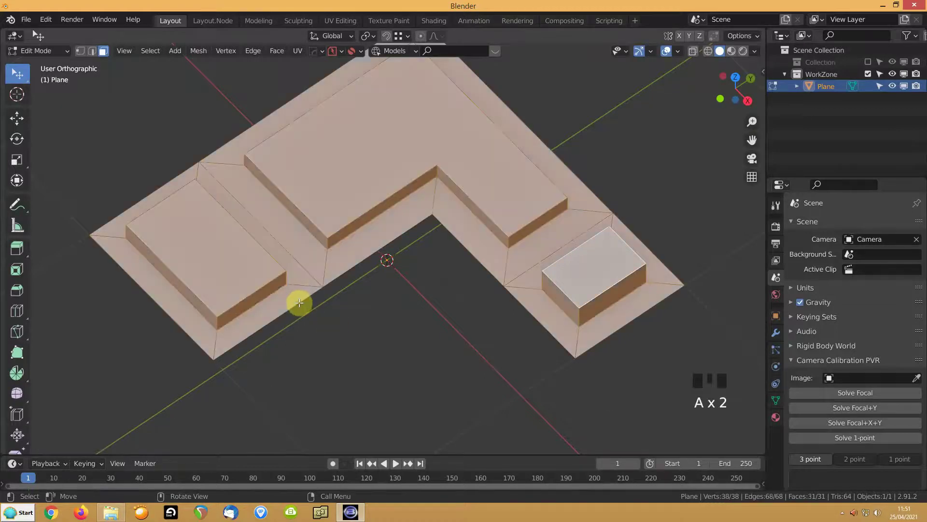
{"action": "key", "text": "shift+apostrophe"}
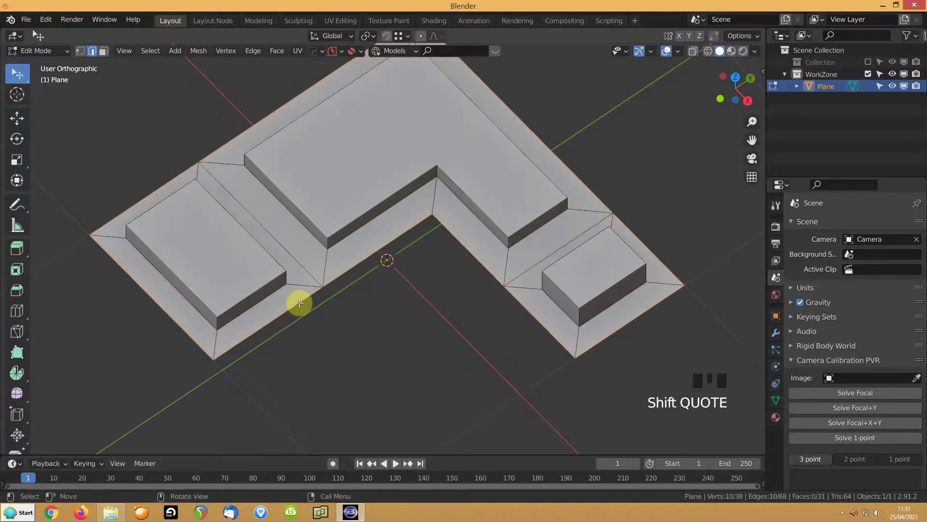
{"action": "key", "text": "e"}
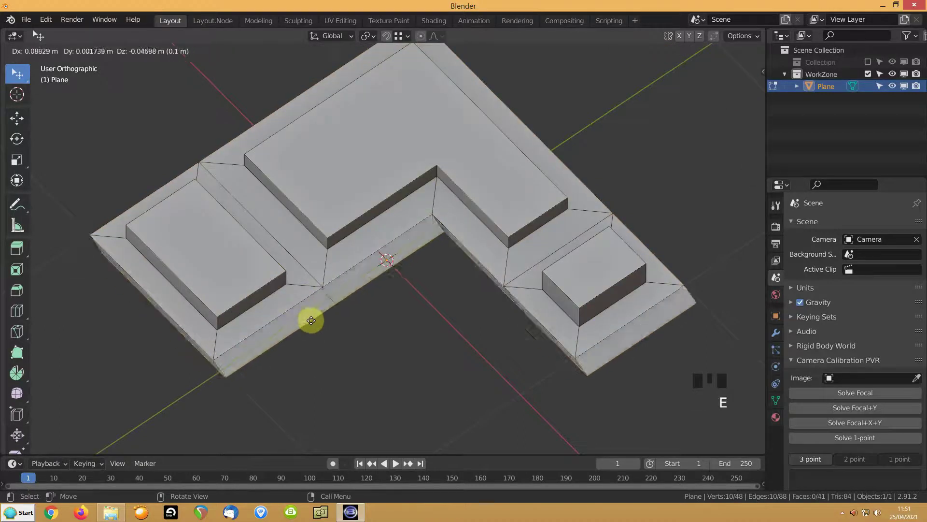
{"action": "left_click", "coordinate": [305, 335]}
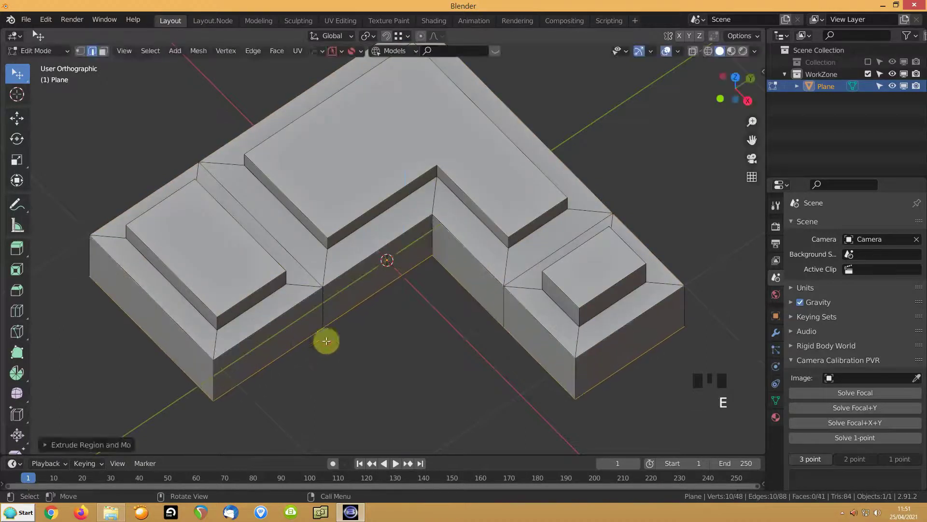
- Add a Bevel modifier to the plane in Object Mode, with its limit method set to Angle
{"action": "key", "text": "Tab"}
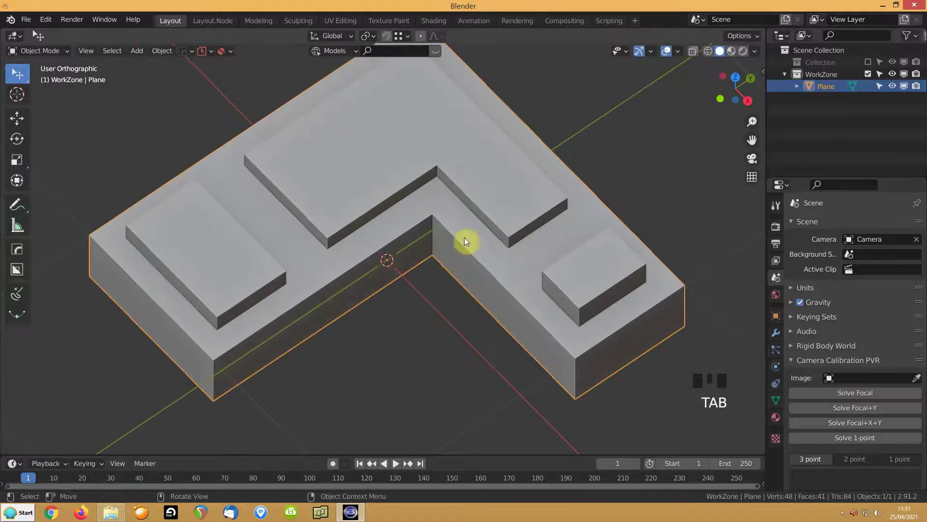
{"action": "left_click", "coordinate": [776, 332]}
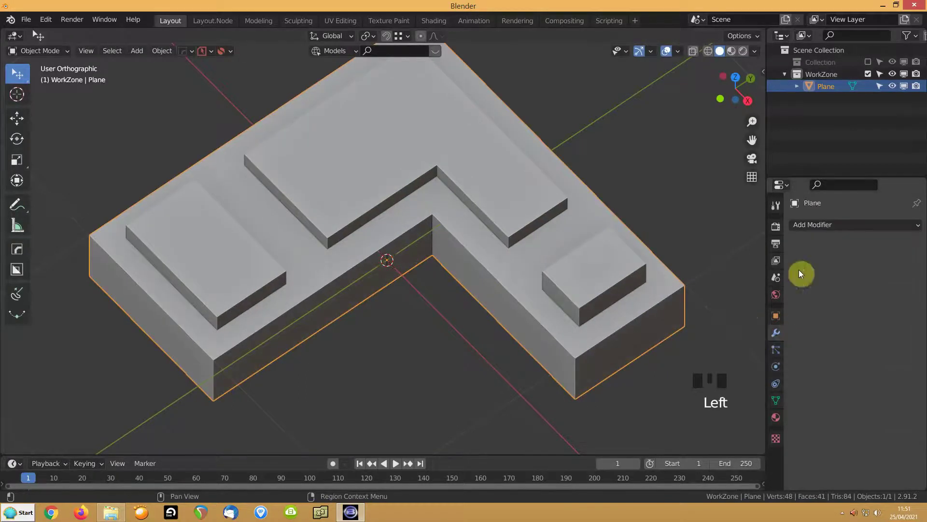
{"action": "left_click", "coordinate": [817, 224]}
{"action": "left_click", "coordinate": [671, 271]}
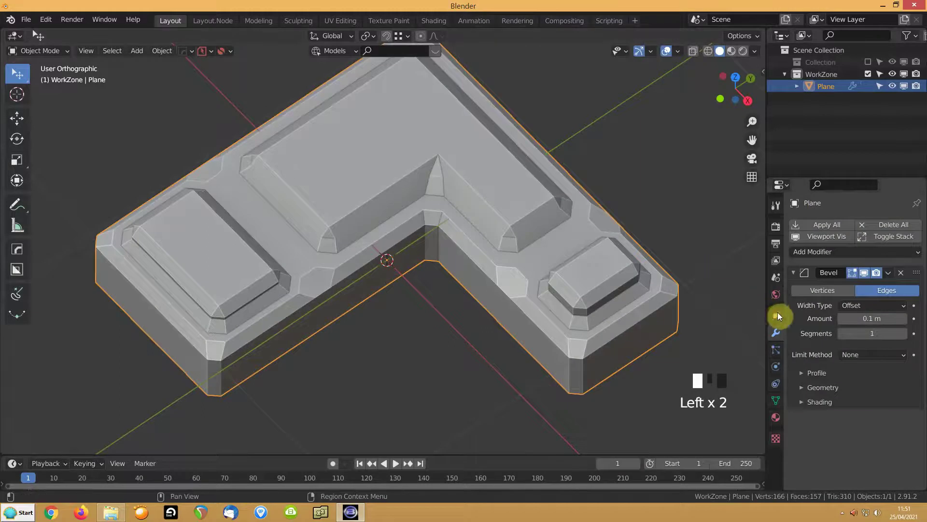
{"action": "left_click", "coordinate": [853, 354]}
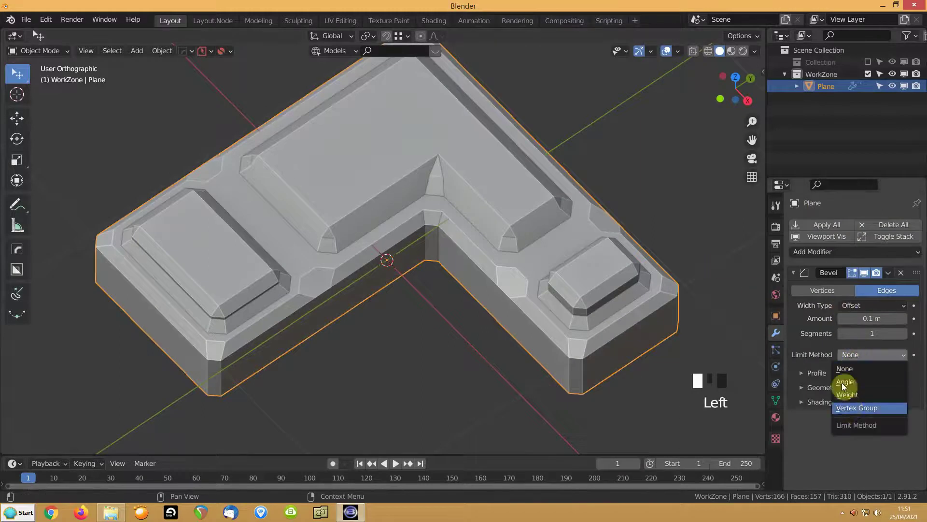
{"action": "left_click", "coordinate": [845, 381]}
- Set the bevel amount to 0.01 m and turn on the wireframe overlay in the viewport
{"action": "middle_click_drag", "start_coordinate": [526, 306], "coordinate": [589, 294]}
{"action": "left_click", "coordinate": [857, 317]}
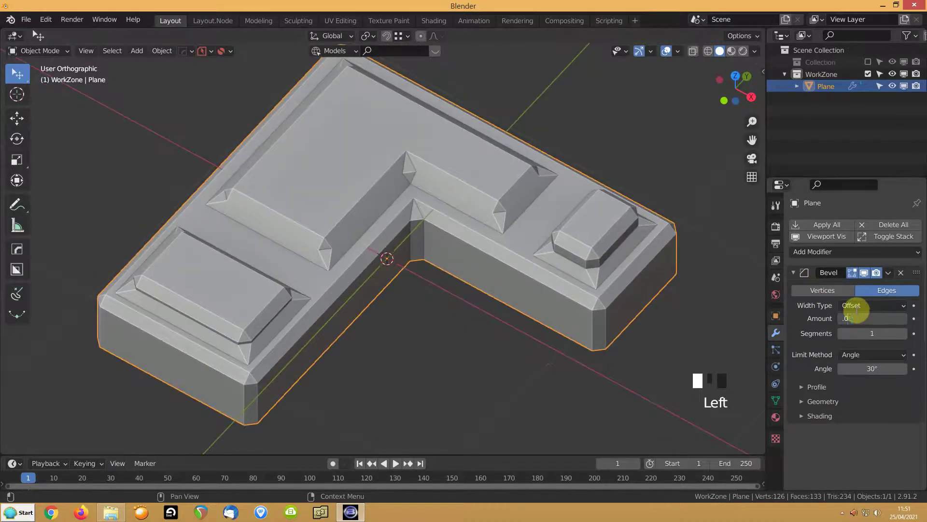
{"action": "type", "text": "0.01"}
{"action": "key", "text": "Return"}
{"action": "scroll", "coordinate": [367, 269], "scroll_direction": "up", "scroll_amount": 2}
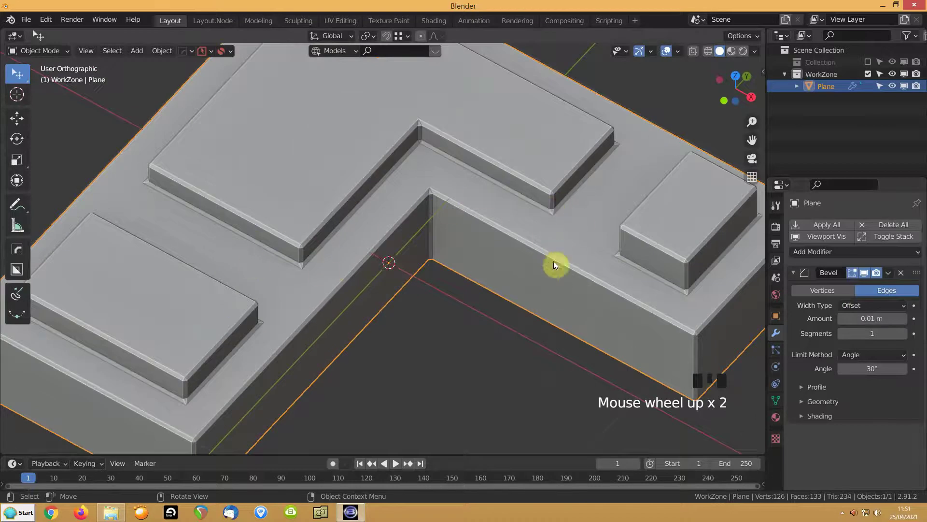
{"action": "key", "text": "alt+v"}
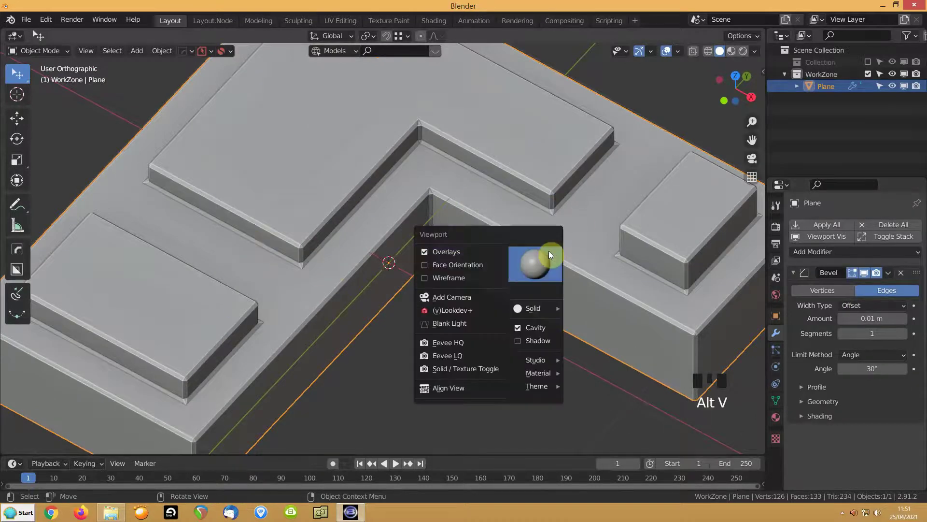
{"action": "left_click", "coordinate": [428, 274]}
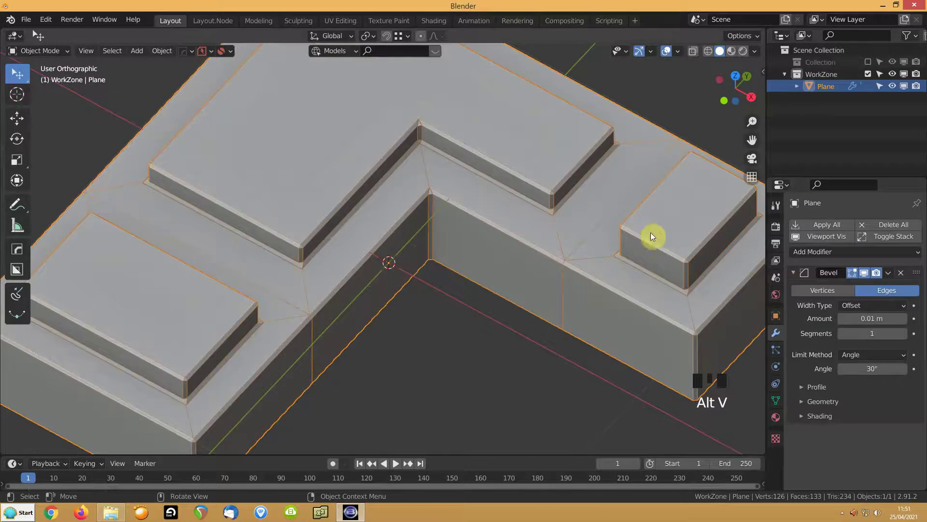
- Hide the bevel while editing the mesh and subdivide the three parallel edges between the central and X-arm blocks with one cut
{"action": "key", "text": "Tab"}
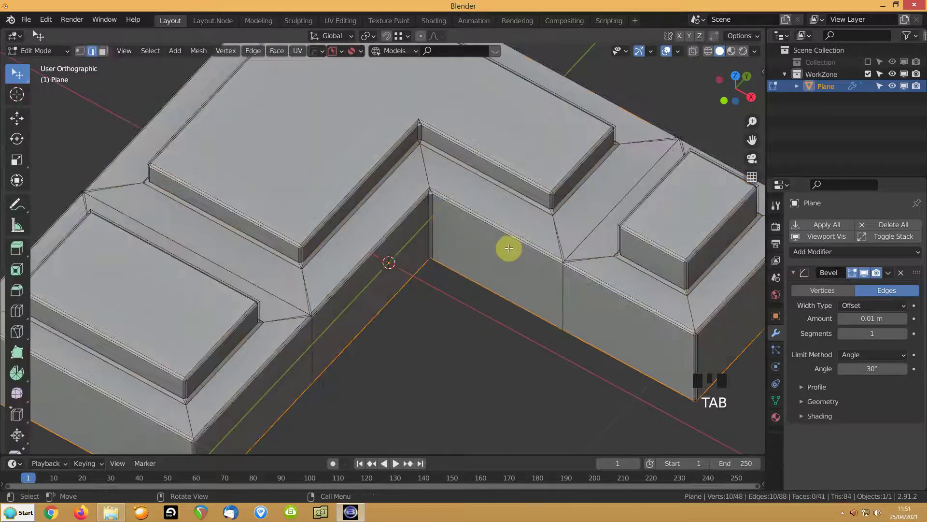
{"action": "left_click", "coordinate": [819, 238]}
{"action": "middle_click_drag", "start_coordinate": [523, 197], "coordinate": [647, 153]}
{"action": "left_click", "coordinate": [578, 183]}
{"action": "left_click", "coordinate": [610, 197]}
{"action": "left_click", "coordinate": [563, 182], "text": "shift"}
{"action": "left_click", "coordinate": [642, 157], "text": "shift"}
{"action": "right_click_drag", "start_coordinate": [643, 157], "coordinate": [643, 156]}
- Dissolve the four diagonal corner edges between the central and X-arm blocks and show the bevel in the viewport again
{"action": "left_click", "coordinate": [637, 237]}
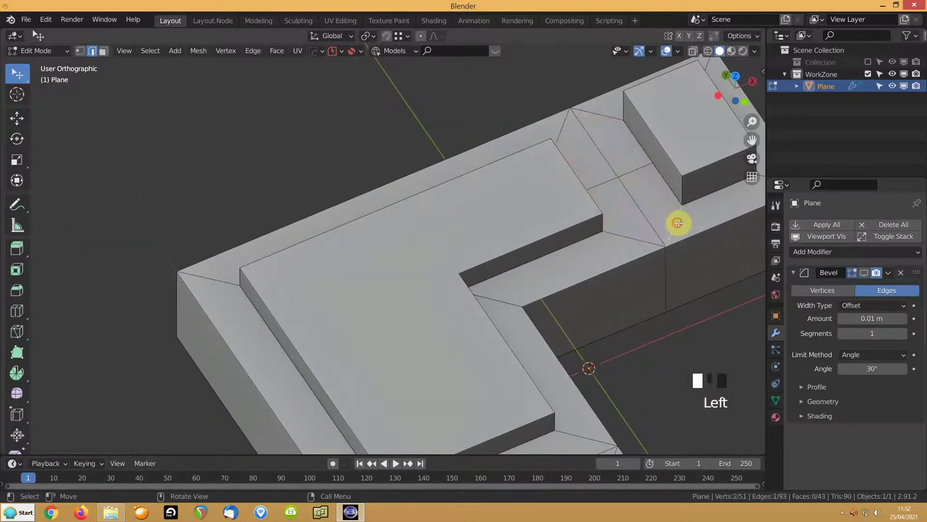
{"action": "left_click", "coordinate": [559, 123], "text": "shift"}
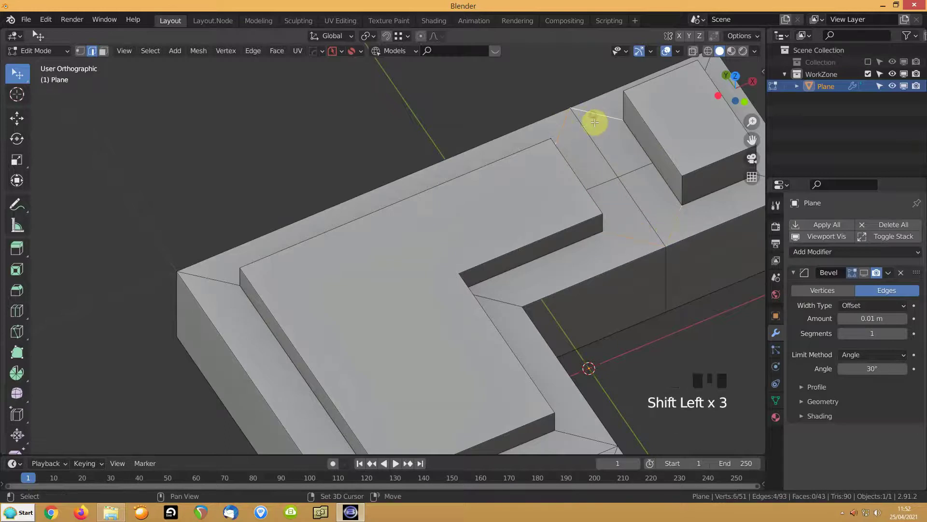
{"action": "key", "text": "ctrl+x"}
{"action": "middle_click_drag", "start_coordinate": [582, 223], "coordinate": [488, 208], "text": "shift"}
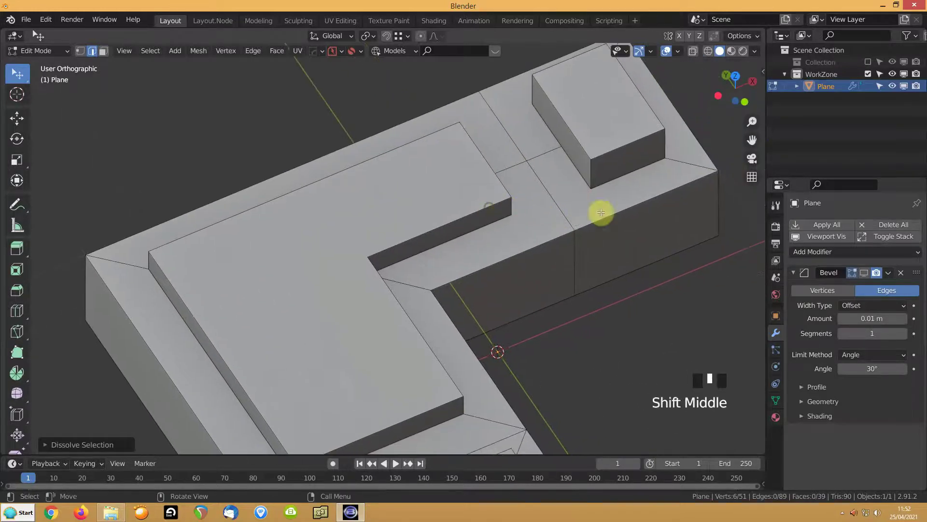
{"action": "left_click", "coordinate": [815, 236]}
- Set the Bevel modifier to 3 segments with an Arc outer miter
{"action": "middle_click_drag", "start_coordinate": [553, 192], "coordinate": [459, 232]}
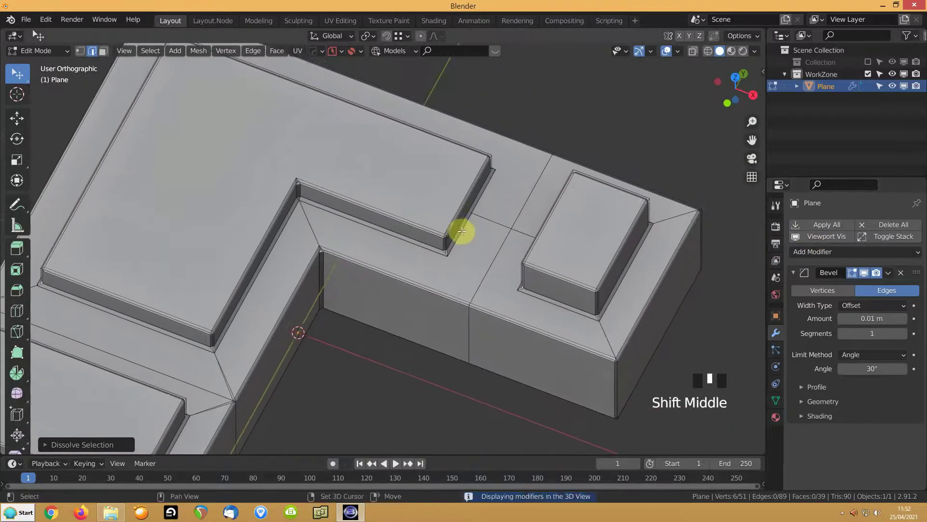
{"action": "middle_click_drag", "start_coordinate": [441, 288], "coordinate": [454, 236], "text": "shift"}
{"action": "scroll", "coordinate": [475, 244], "scroll_direction": "up", "scroll_amount": 2}
{"action": "left_click", "coordinate": [904, 336]}
{"action": "left_click", "coordinate": [903, 337]}
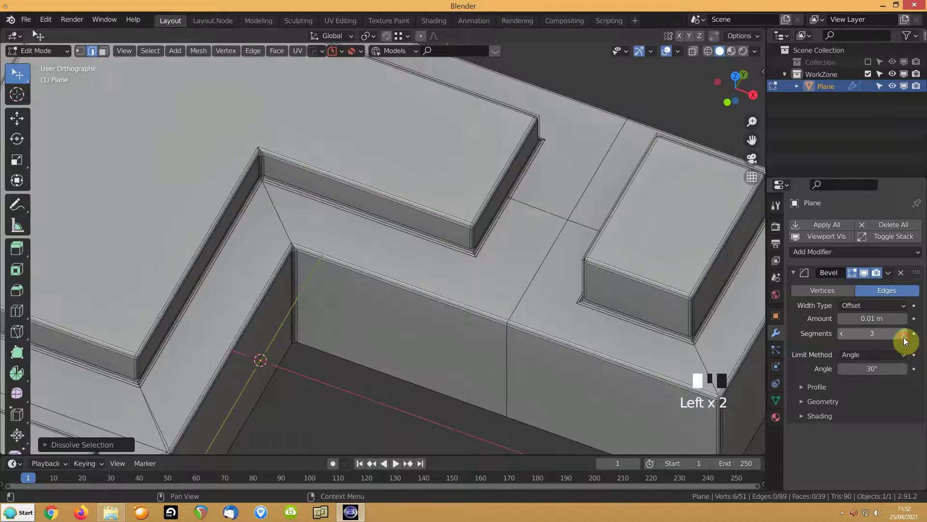
{"action": "left_click", "coordinate": [802, 401]}
{"action": "left_click_drag", "start_coordinate": [854, 421], "coordinate": [847, 458]}
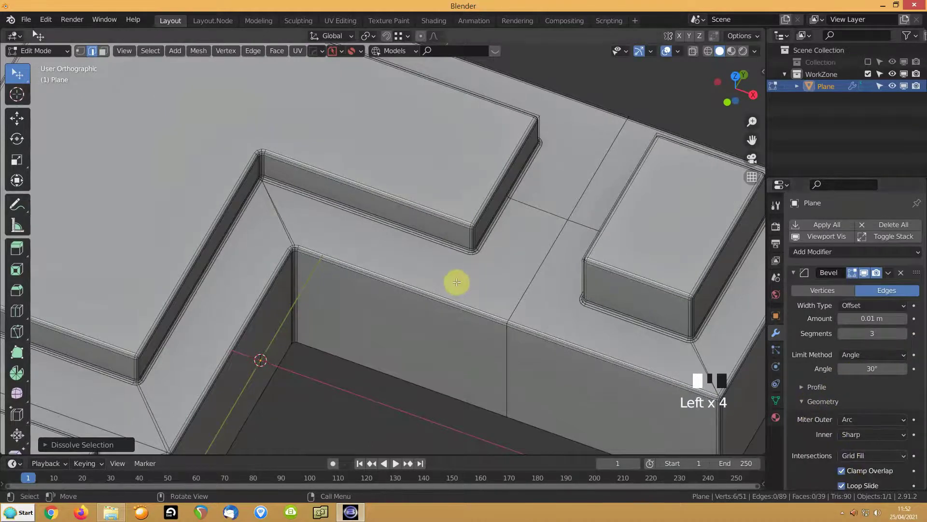
- Subdivide the three parallel edges between the central and Y-arm blocks with one cut
{"action": "scroll", "coordinate": [457, 282], "scroll_direction": "down", "scroll_amount": 2}
{"action": "middle_click_drag", "start_coordinate": [165, 352], "coordinate": [275, 242], "text": "shift"}
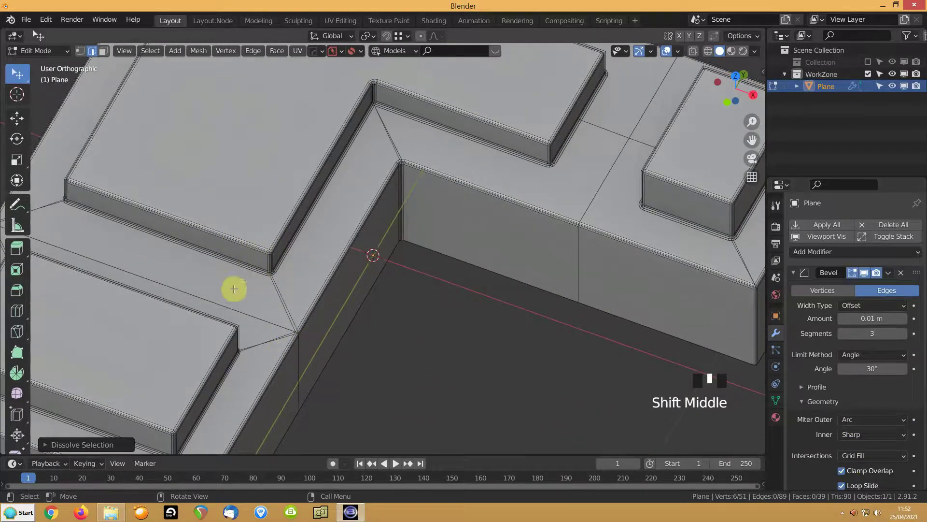
{"action": "left_click", "coordinate": [204, 263]}
{"action": "middle_click_drag", "start_coordinate": [203, 263], "coordinate": [277, 274]}
{"action": "left_click", "coordinate": [339, 293], "text": "shift"}
{"action": "left_click", "coordinate": [284, 263], "text": "shift"}
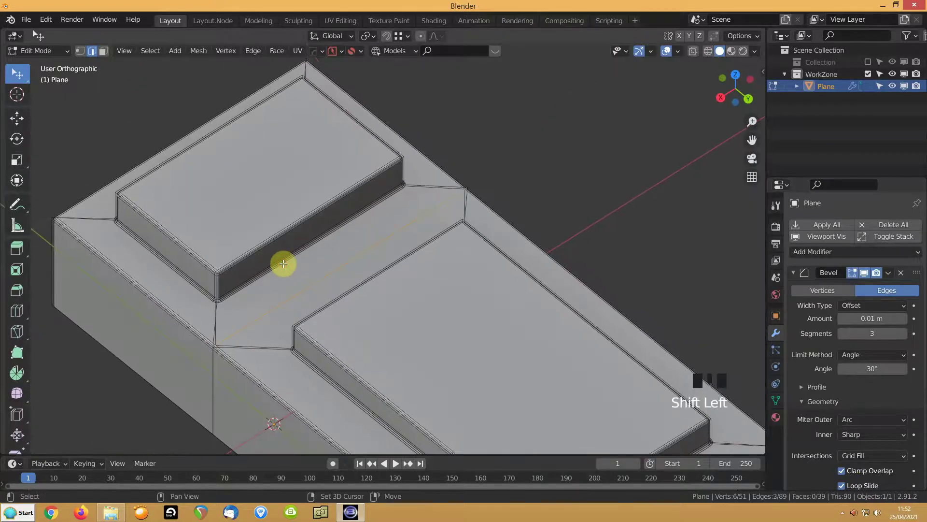
{"action": "right_click", "coordinate": [283, 263]}
{"action": "mouse_move", "coordinate": [237, 116]}
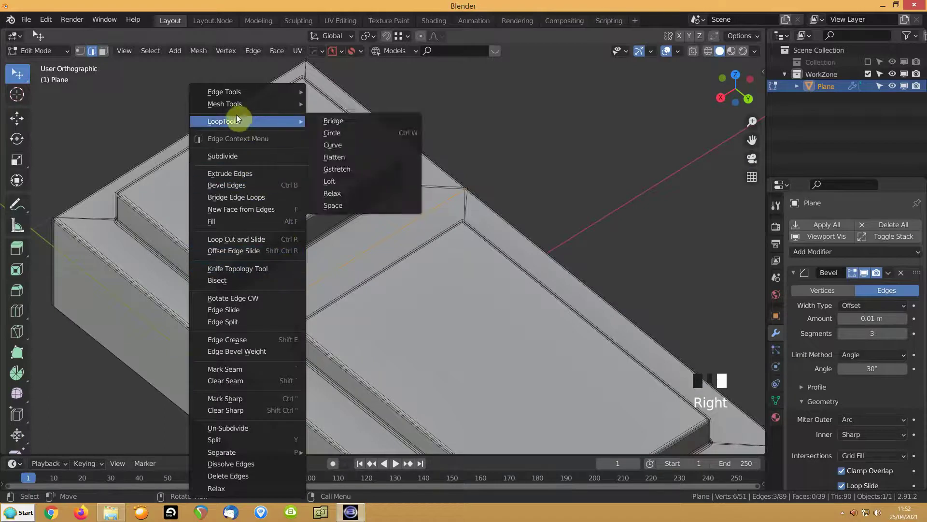
{"action": "left_click", "coordinate": [229, 156]}
- Dissolve the four diagonal corner edges between the central and Y-arm blocks
{"action": "middle_click_drag", "start_coordinate": [226, 191], "coordinate": [347, 323]}
{"action": "left_click", "coordinate": [331, 356]}
{"action": "left_click", "coordinate": [323, 375], "text": "shift"}
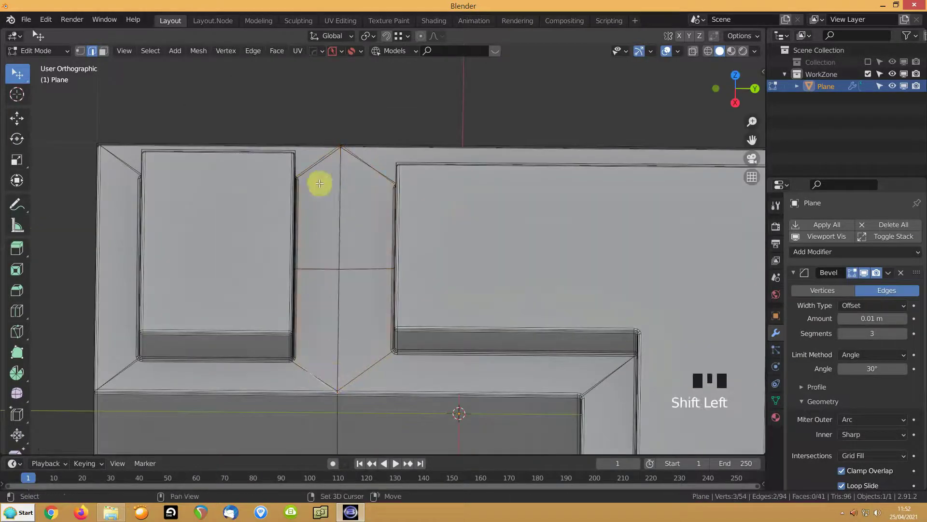
{"action": "left_click", "coordinate": [347, 166], "text": "shift"}
{"action": "key", "text": "ctrl+x"}
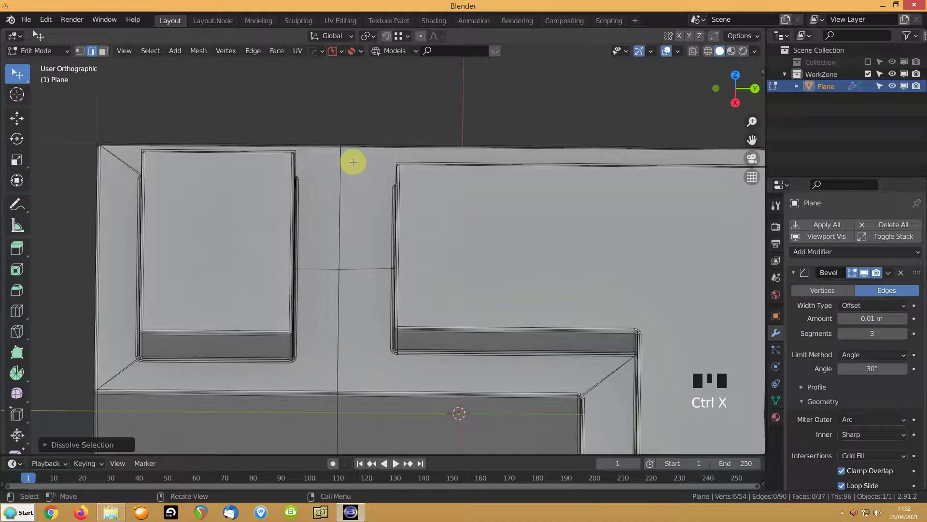
- Subdivide the outer and panel-base edges on the X-arm side of the inner corner, and dissolve the inner corner's diagonal edge
{"action": "middle_click_drag", "start_coordinate": [292, 242], "coordinate": [364, 285]}
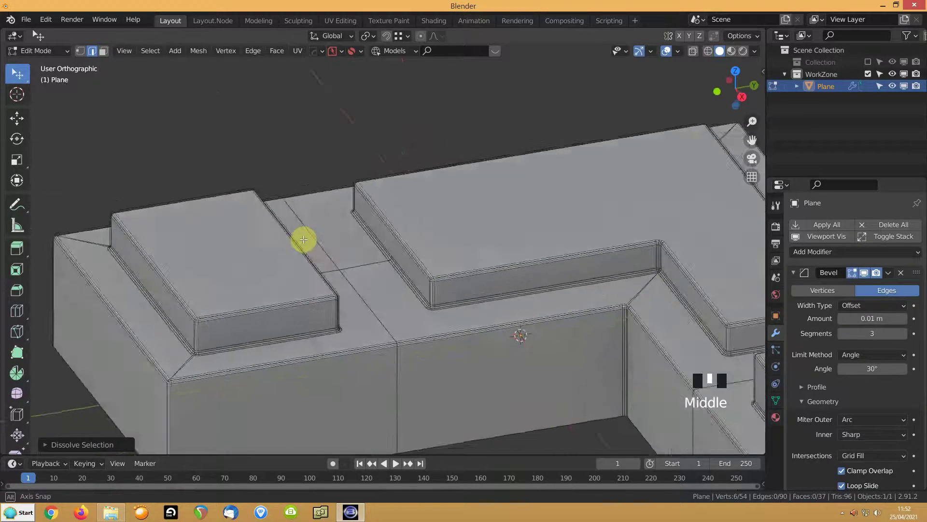
{"action": "scroll", "coordinate": [387, 238], "scroll_direction": "down", "scroll_amount": 2}
{"action": "middle_click_drag", "start_coordinate": [487, 245], "coordinate": [337, 257], "text": "shift"}
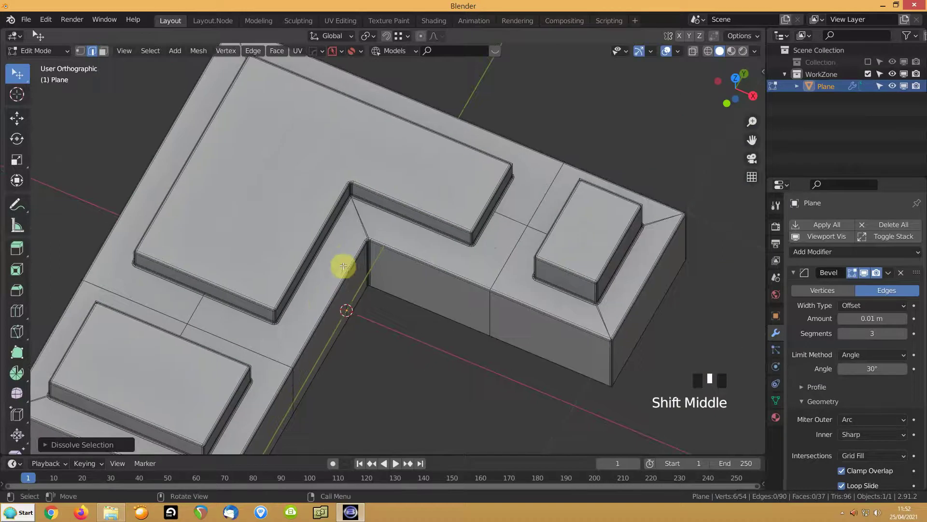
{"action": "scroll", "coordinate": [338, 263], "scroll_direction": "down", "scroll_amount": 5}
{"action": "scroll", "coordinate": [343, 261], "scroll_direction": "up", "scroll_amount": 4}
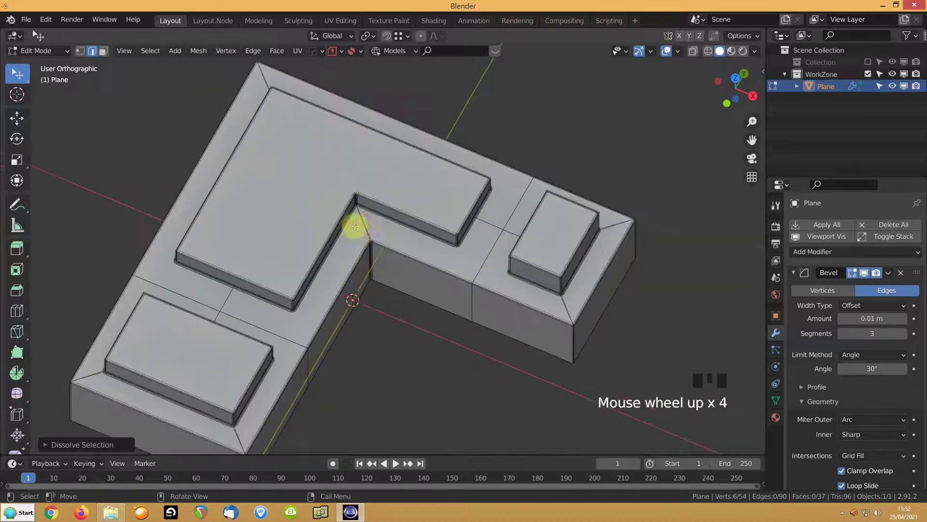
{"action": "left_click", "coordinate": [401, 250]}
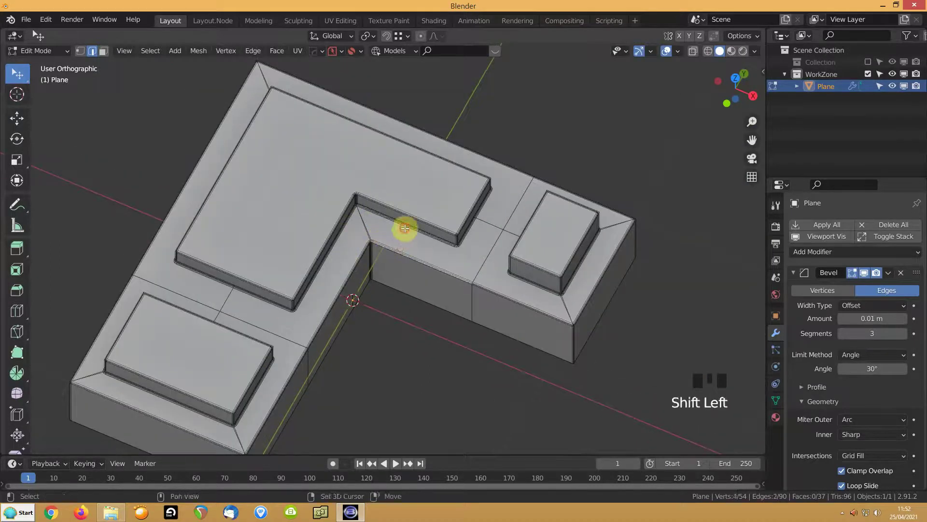
{"action": "right_click_drag", "start_coordinate": [405, 228], "coordinate": [362, 158]}
{"action": "left_click", "coordinate": [369, 229]}
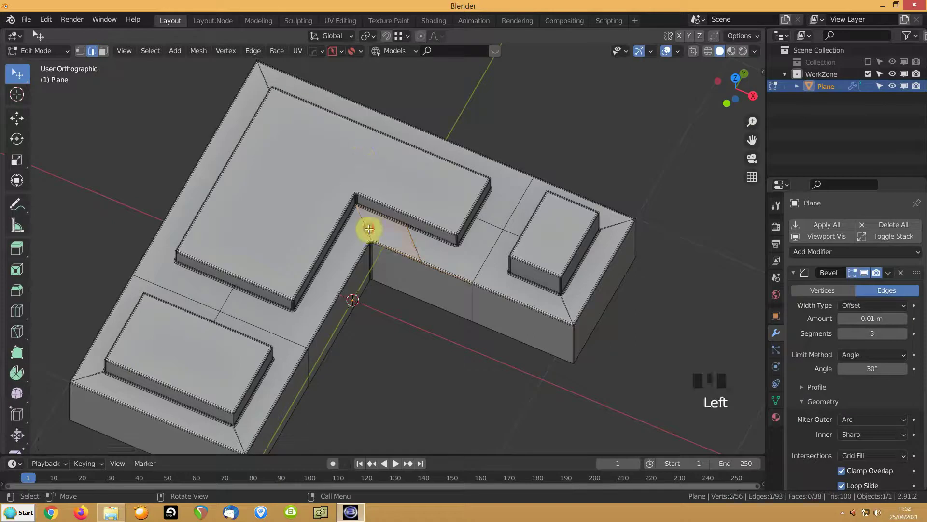
{"action": "key", "text": "ctrl+x"}
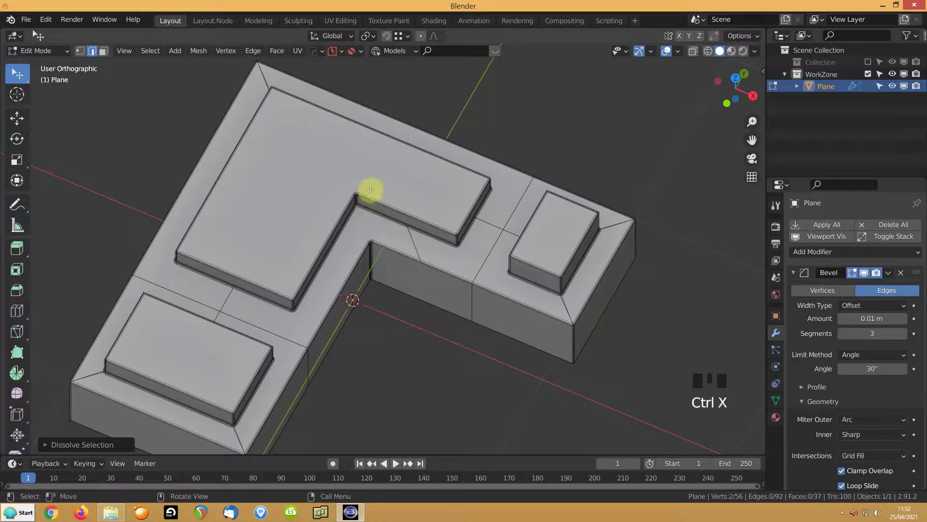
- Move the new vertex at the central panel's base about 0.15 m along global X to straighten the connecting edge
{"action": "key", "text": "1"}
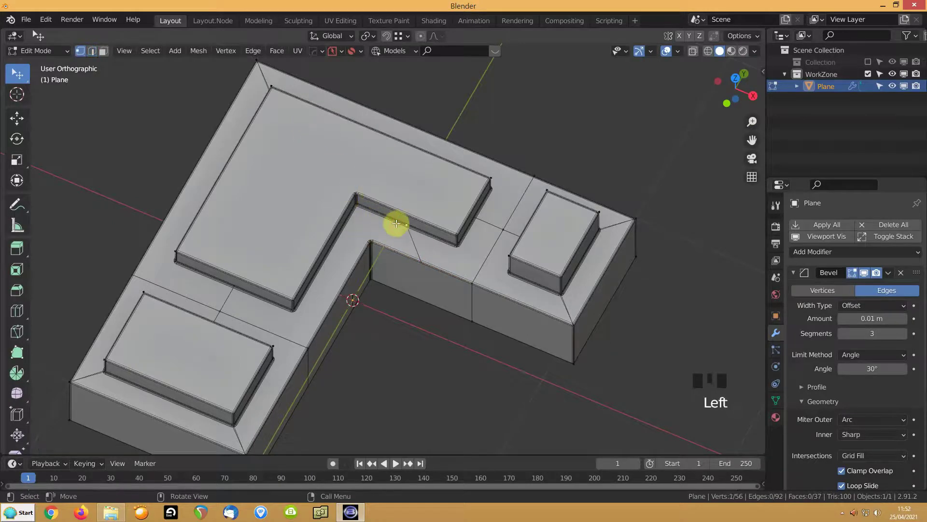
{"action": "key", "text": "g"}
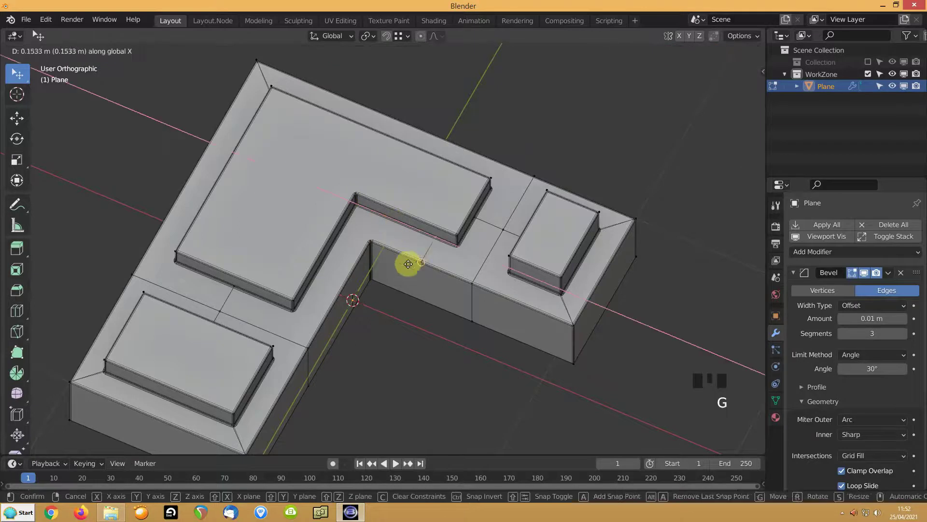
{"action": "left_click", "coordinate": [408, 263]}
{"action": "mouse_move", "coordinate": [369, 250]}
{"action": "middle_mouse_down"}
{"action": "mouse_move", "coordinate": [354, 209]}
{"action": "mouse_move", "coordinate": [321, 195]}
{"action": "mouse_move", "coordinate": [325, 238]}
{"action": "mouse_move", "coordinate": [387, 248]}
{"action": "middle_mouse_up"}
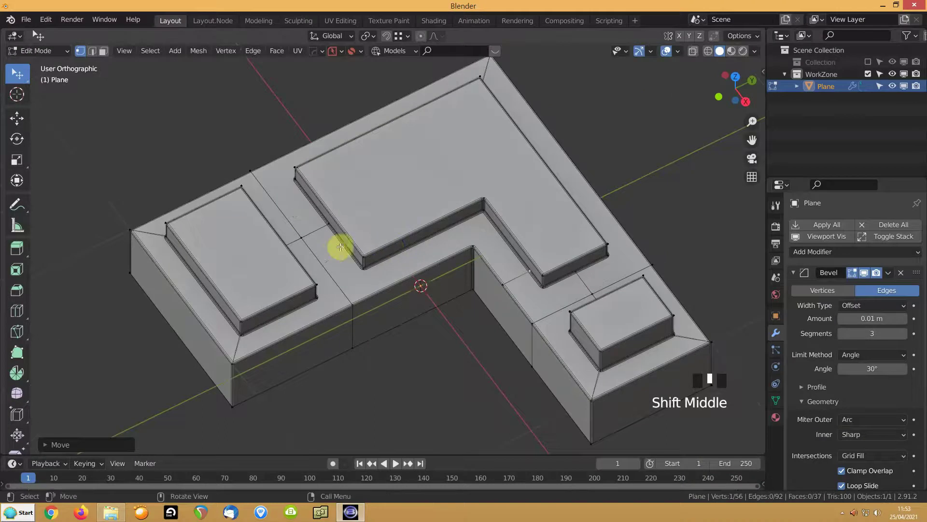
- Leave Edit Mode, delete the L-shaped object and add a Regular Solid mesh in its place
{"action": "key", "text": "Tab"}
{"action": "scroll", "coordinate": [330, 251], "scroll_direction": "down", "scroll_amount": 8}
{"action": "scroll", "coordinate": [344, 253], "scroll_direction": "up", "scroll_amount": 5}
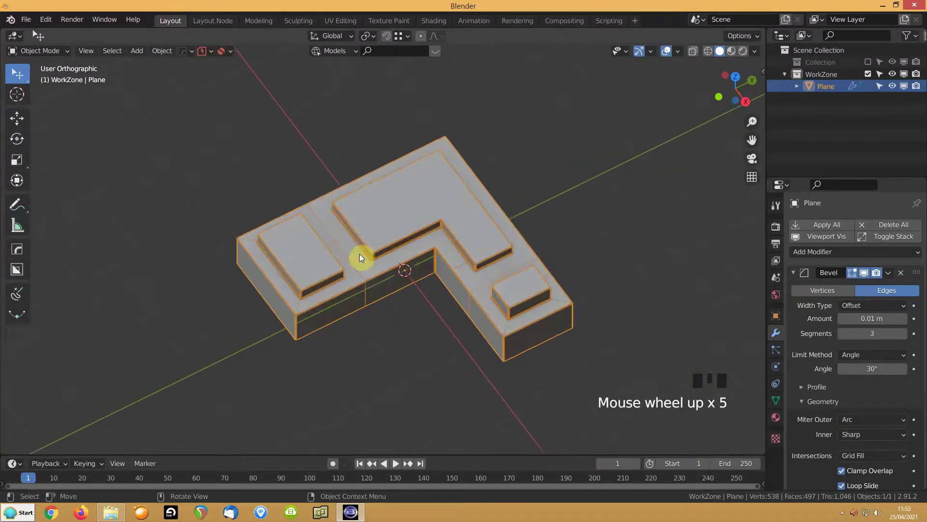
{"action": "key", "text": "Delete"}
{"action": "key", "text": "shift+a"}
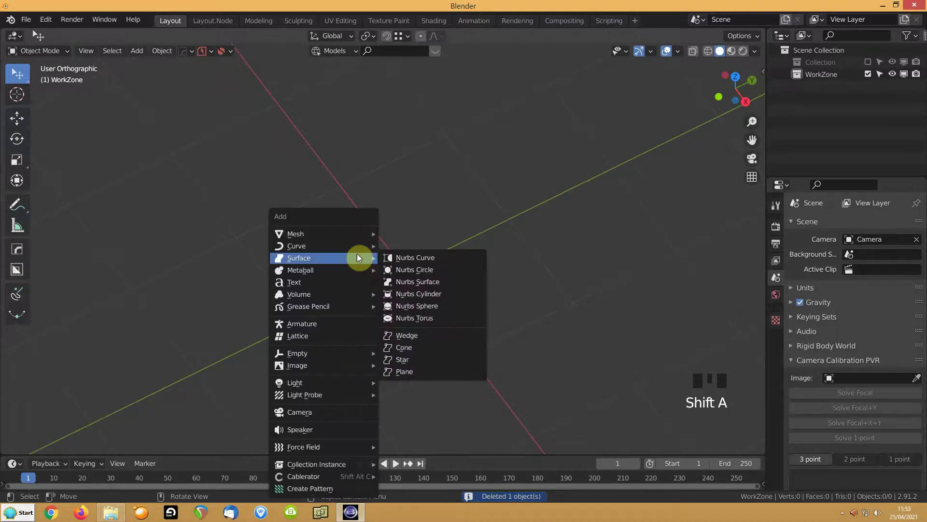
{"action": "mouse_move", "coordinate": [345, 231]}
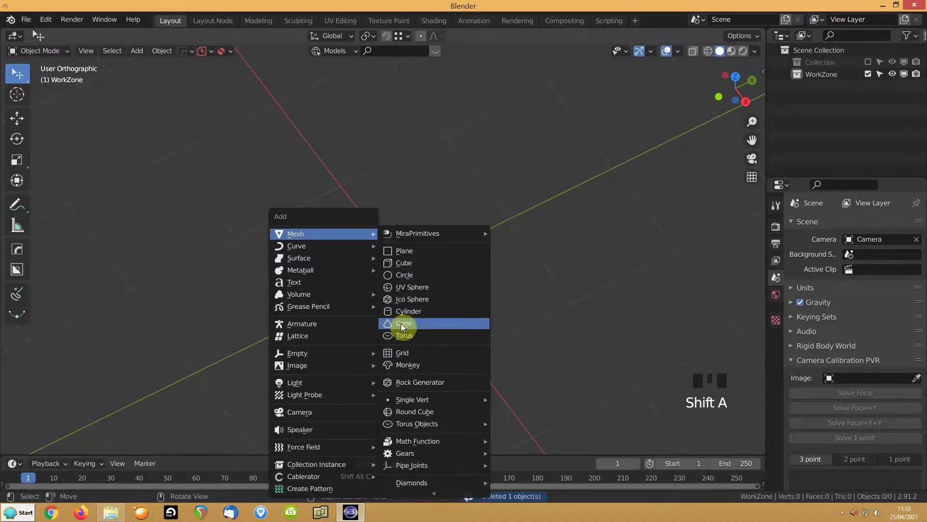
{"action": "mouse_move", "coordinate": [413, 443]}
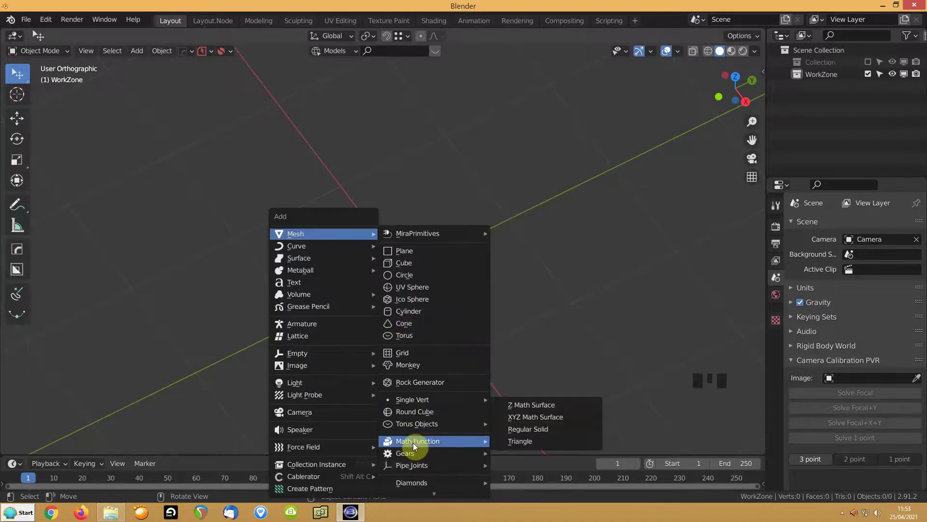
{"action": "left_click", "coordinate": [516, 429]}
- Apply Limited Dissolve to the whole dodecahedron in Edit Mode to merge its triangles into pentagons, and clear the selection
{"action": "middle_click_drag", "start_coordinate": [417, 324], "coordinate": [458, 309]}
{"action": "key", "text": "Tab"}
{"action": "key", "text": "Delete"}
{"action": "left_click", "coordinate": [440, 290]}
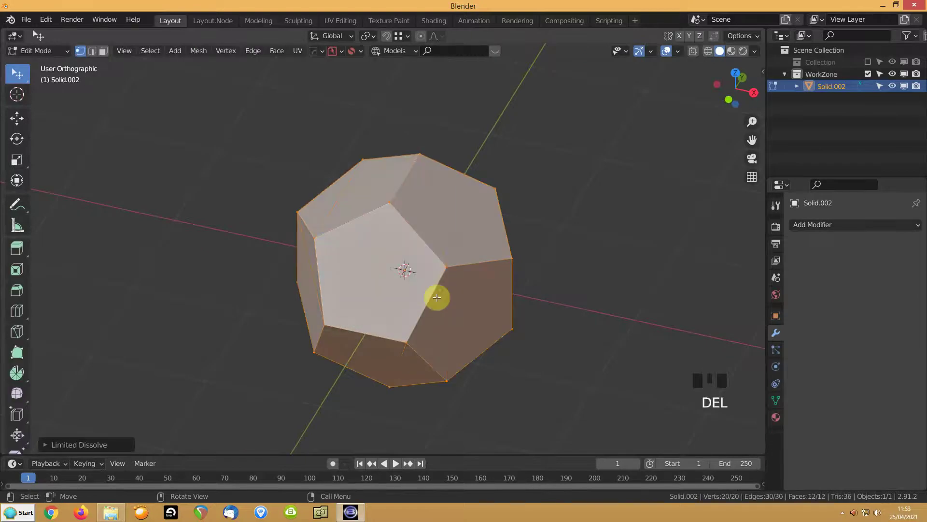
{"action": "left_click", "coordinate": [426, 284]}
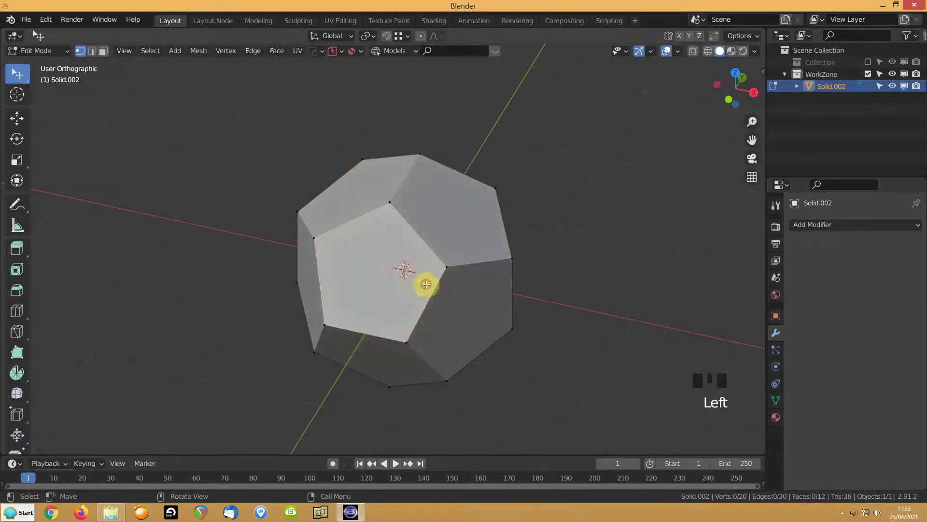
{"action": "key", "text": "ctrl+r"}
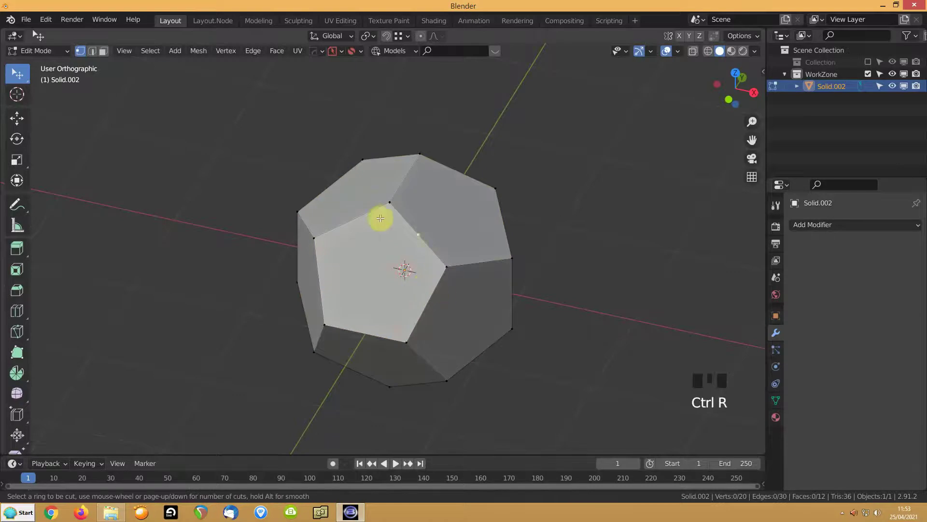
{"action": "key", "text": "Escape"}
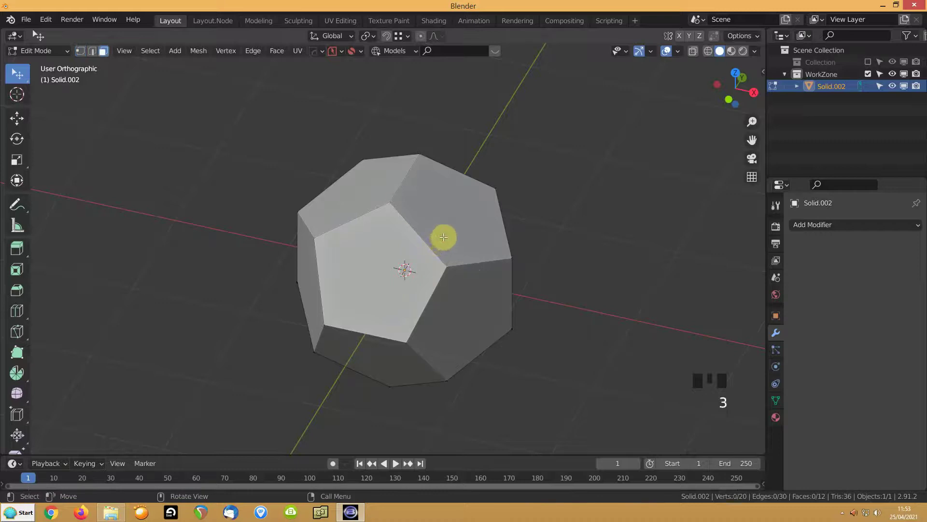
{"action": "left_click", "coordinate": [442, 239]}
{"action": "key", "text": "i"}
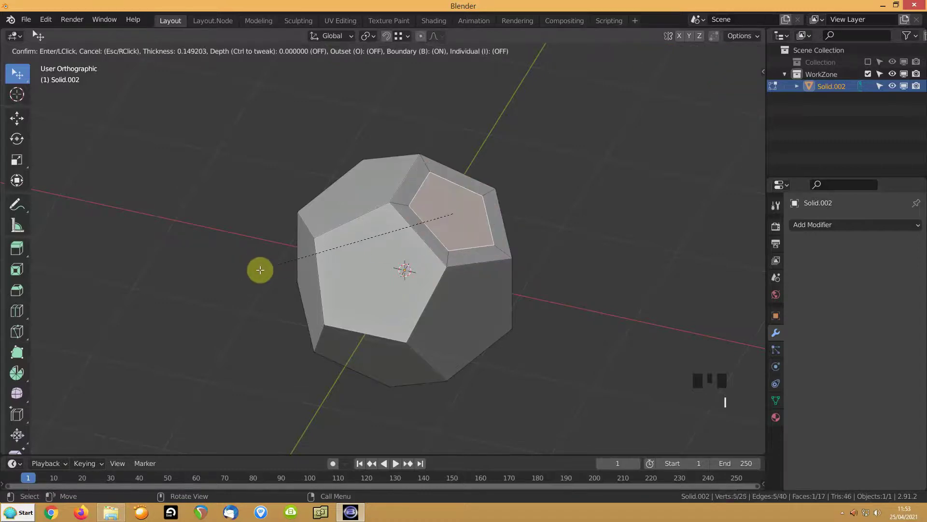
{"action": "key", "text": "o"}
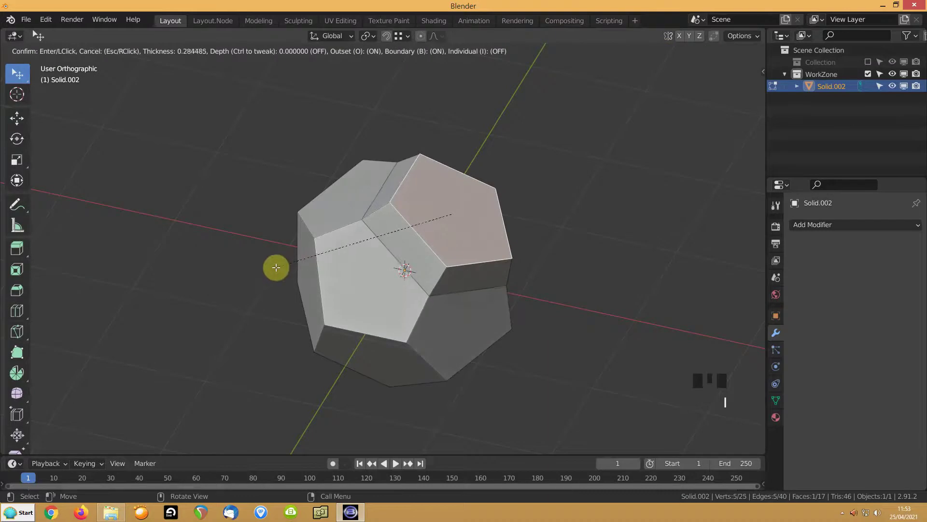
{"action": "key", "text": "Escape"}
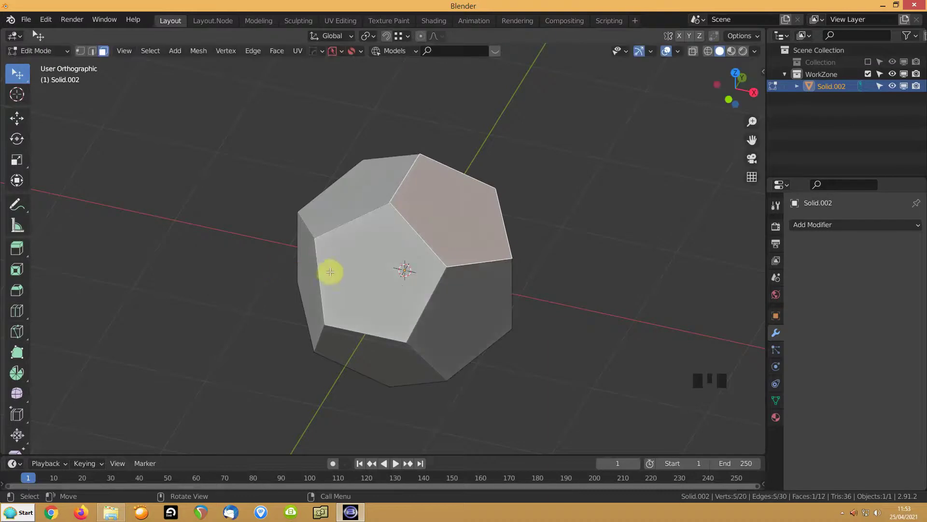
- Select the five edges radiating outward from one upper pentagon's corners and subdivide them with one cut
{"action": "scroll", "coordinate": [364, 264], "scroll_direction": "down", "scroll_amount": 1}
{"action": "key", "text": "2"}
{"action": "left_click", "coordinate": [359, 242]}
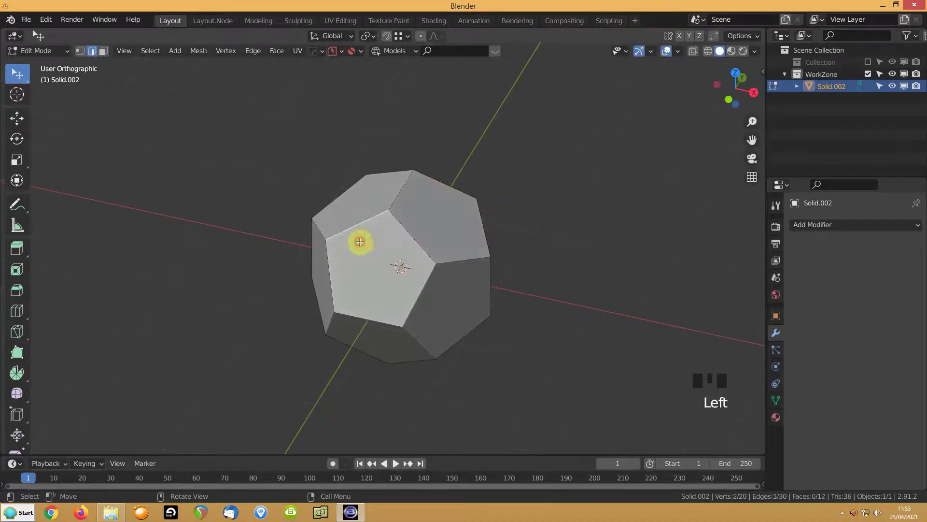
{"action": "left_click", "coordinate": [447, 284], "text": "shift"}
{"action": "left_click", "coordinate": [478, 279], "text": "shift"}
{"action": "middle_click_drag", "start_coordinate": [478, 280], "coordinate": [367, 239]}
{"action": "left_click", "coordinate": [502, 310], "text": "shift"}
{"action": "left_click", "coordinate": [521, 246], "text": "shift"}
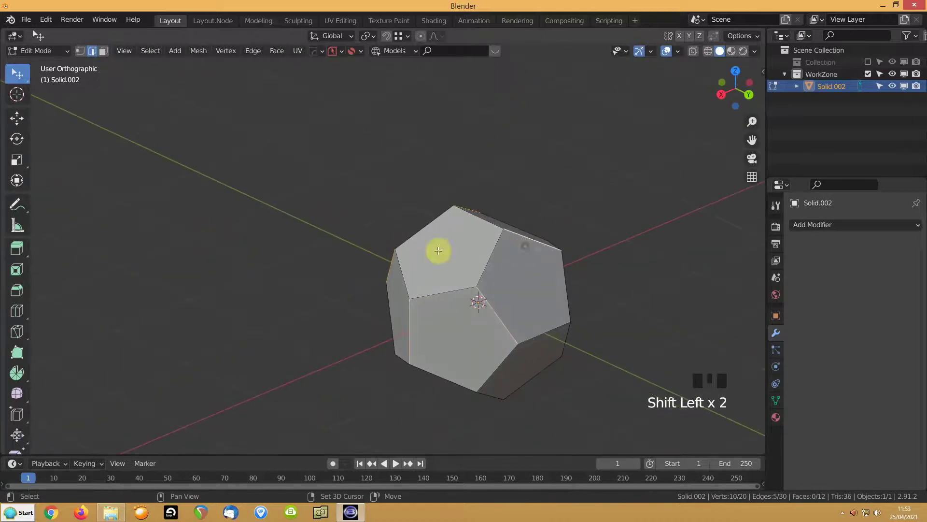
{"action": "right_click", "coordinate": [307, 247]}
{"action": "left_click", "coordinate": [250, 150]}
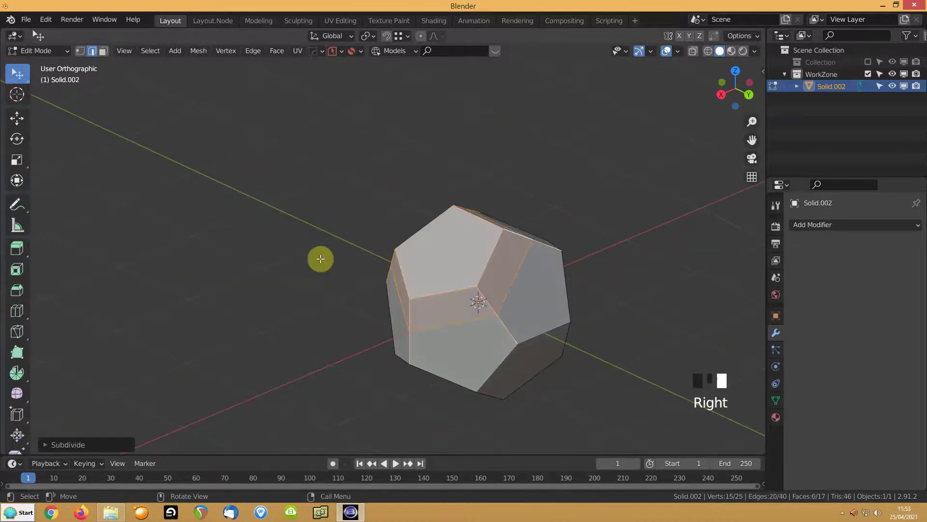
- Edge-slide the new loop toward the enclosed pentagon by a factor of about 0.35
{"action": "middle_click_drag", "start_coordinate": [232, 253], "coordinate": [439, 281]}
{"action": "left_click", "coordinate": [333, 242], "text": "alt"}
{"action": "key", "text": "g"}
{"action": "key", "text": "g"}
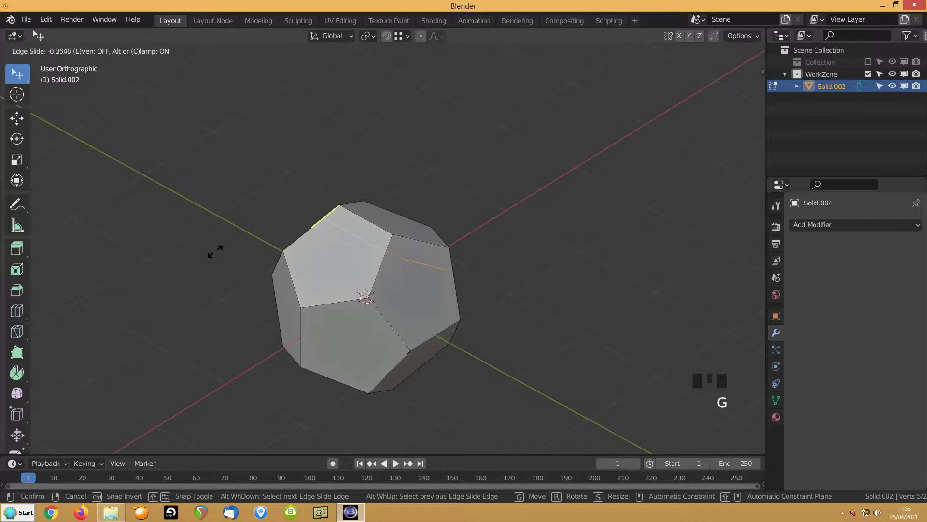
{"action": "left_click", "coordinate": [217, 249]}
- Add a centred loop cut in the band between the slid loop and the pentagon
{"action": "scroll", "coordinate": [389, 243], "scroll_direction": "down", "scroll_amount": 1}
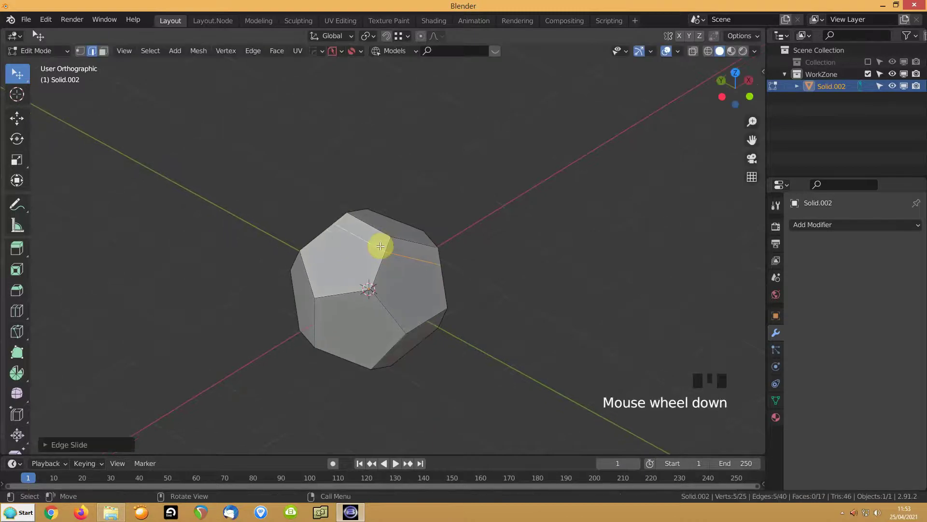
{"action": "key", "text": "ctrl+r"}
{"action": "left_click", "coordinate": [388, 246]}
{"action": "right_click", "coordinate": [387, 244]}
{"action": "scroll", "coordinate": [236, 220], "scroll_direction": "up", "scroll_amount": 3}
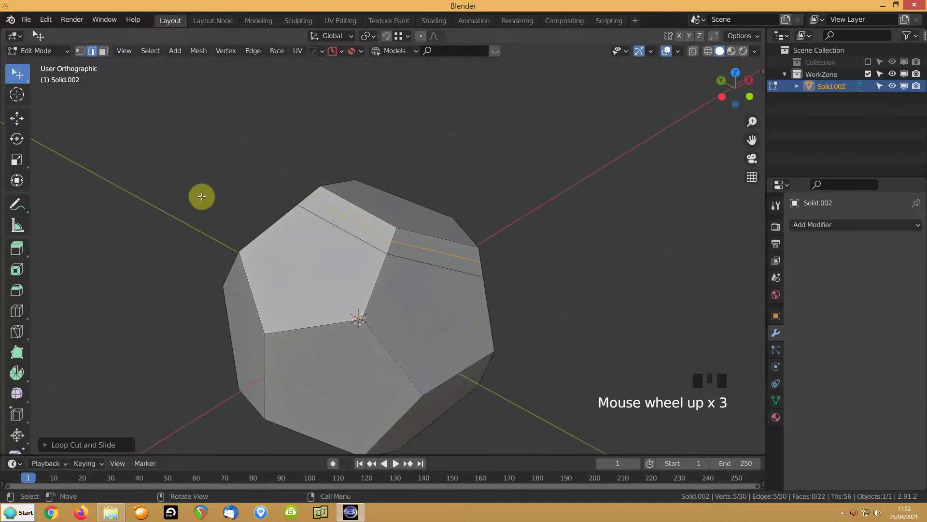
- Bevel the centred loop about 0.0235 m wide and extrude the resulting strip inward along normals by about 0.026 as a groove
{"action": "key", "text": "ctrl+b"}
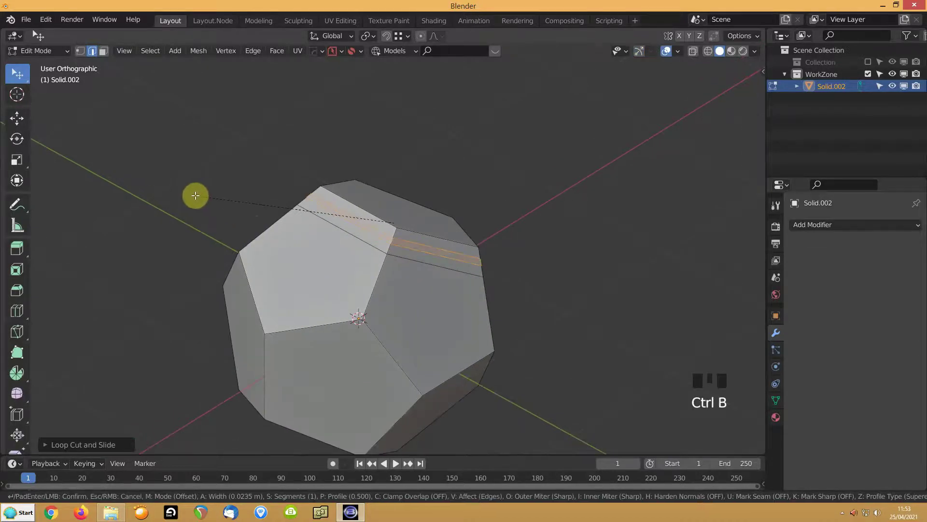
{"action": "left_click", "coordinate": [195, 195]}
{"action": "key", "text": "alt+e"}
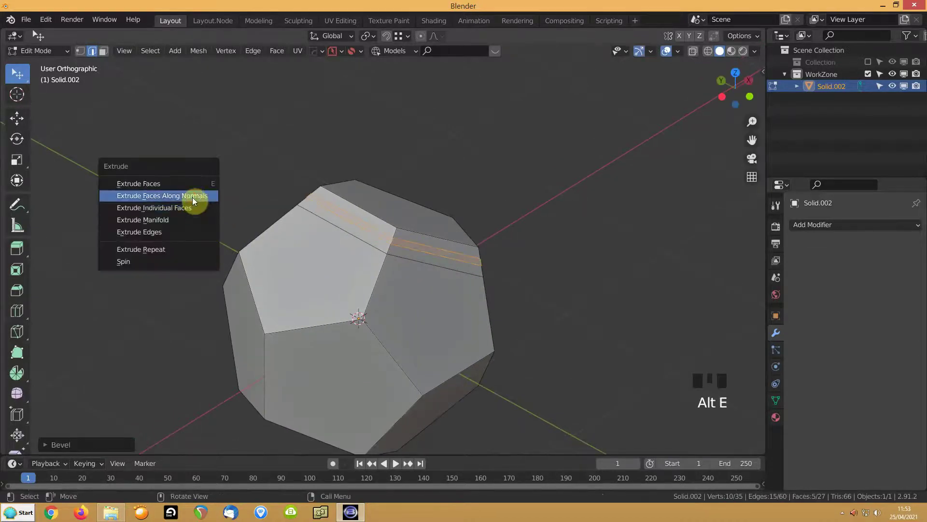
{"action": "left_click", "coordinate": [195, 196]}
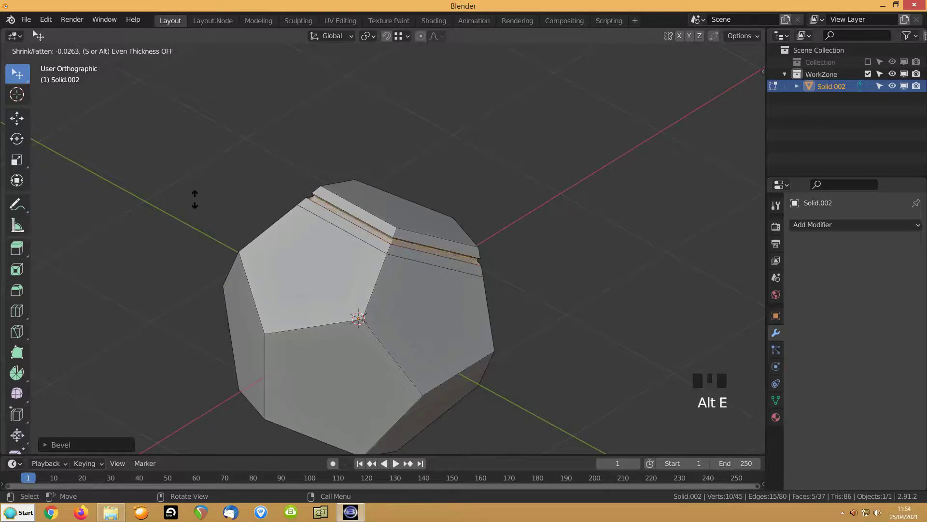
{"action": "left_click", "coordinate": [267, 201]}
{"action": "middle_click_drag", "start_coordinate": [267, 201], "coordinate": [296, 187]}
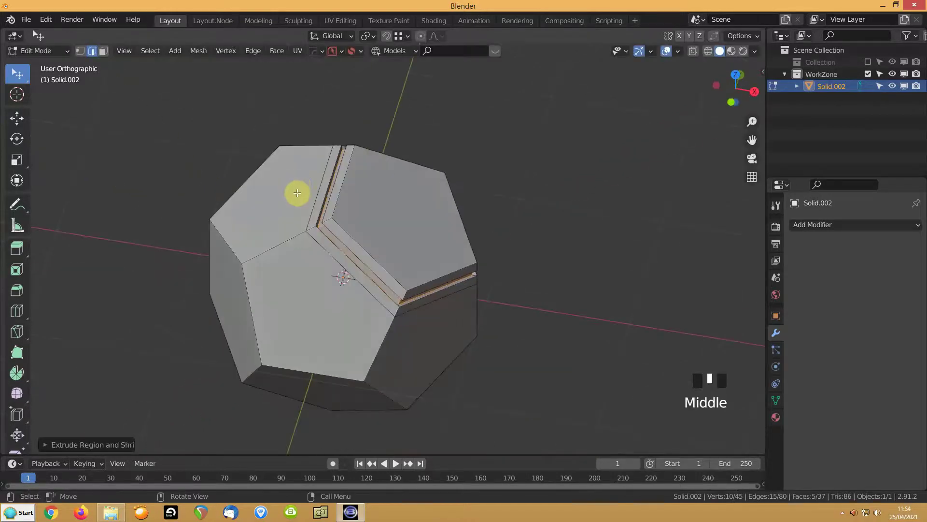
- Select the five edges radiating from the corners of a lower side pentagon and subdivide them with one cut
{"action": "key", "text": "Tab"}
{"action": "middle_click_drag", "start_coordinate": [256, 224], "coordinate": [304, 203]}
{"action": "key", "text": "Tab"}
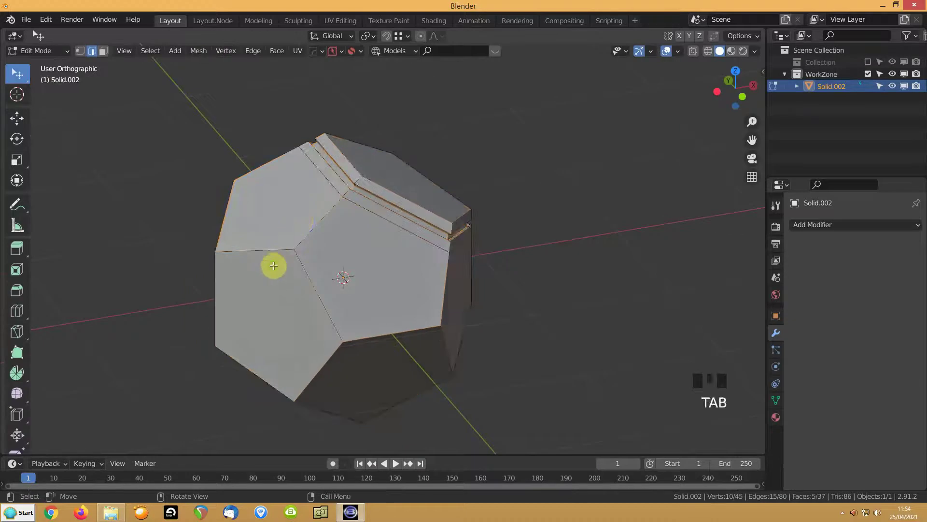
{"action": "middle_click_drag", "start_coordinate": [271, 267], "coordinate": [293, 259]}
{"action": "left_click", "coordinate": [332, 212]}
{"action": "left_click", "coordinate": [419, 327], "text": "shift"}
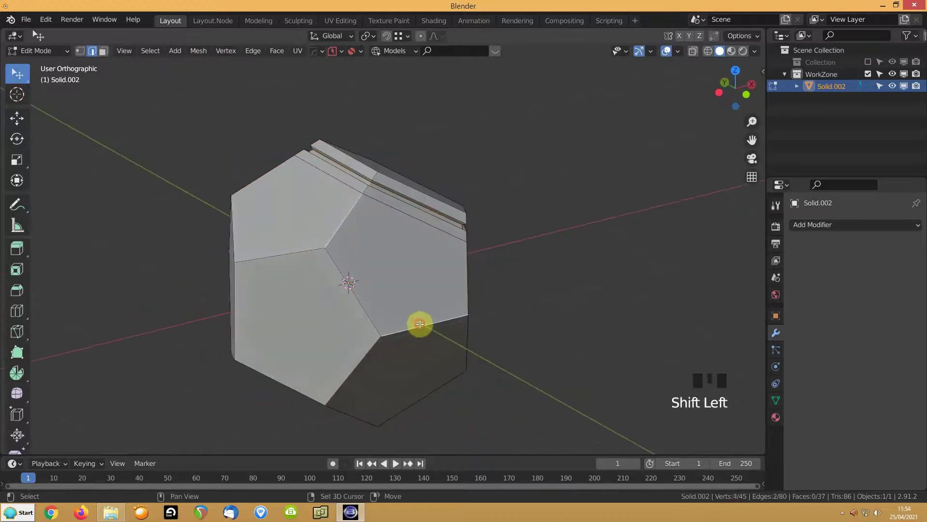
{"action": "left_click", "coordinate": [240, 244], "text": "shift"}
{"action": "middle_click_drag", "start_coordinate": [199, 291], "coordinate": [268, 188]}
{"action": "left_click", "coordinate": [242, 320], "text": "shift"}
{"action": "left_click", "coordinate": [259, 321], "text": "shift"}
{"action": "right_click", "coordinate": [196, 282]}
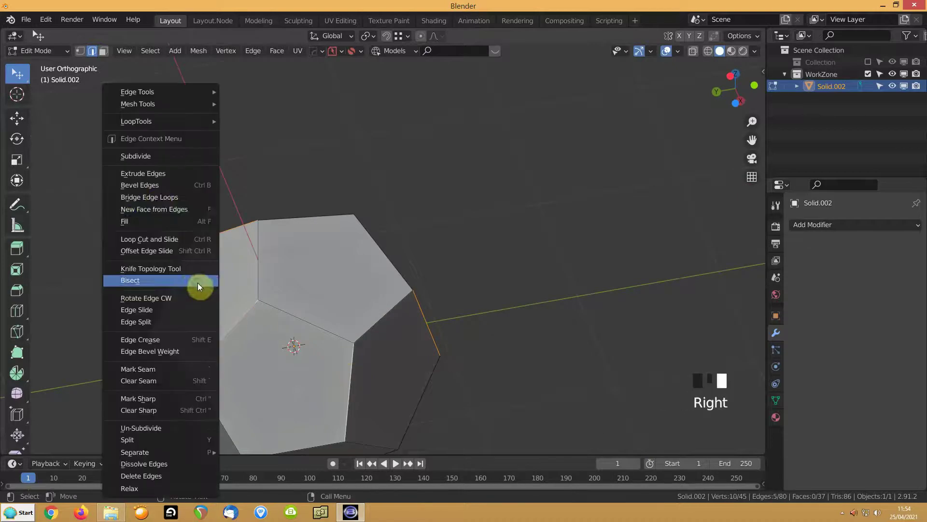
{"action": "left_click", "coordinate": [150, 161]}
- Select three upright edges across a lower pentagon plus two line segments beside the groove, and subdivide them with one cut
{"action": "left_click", "coordinate": [371, 252]}
{"action": "middle_click_drag", "start_coordinate": [371, 252], "coordinate": [389, 305]}
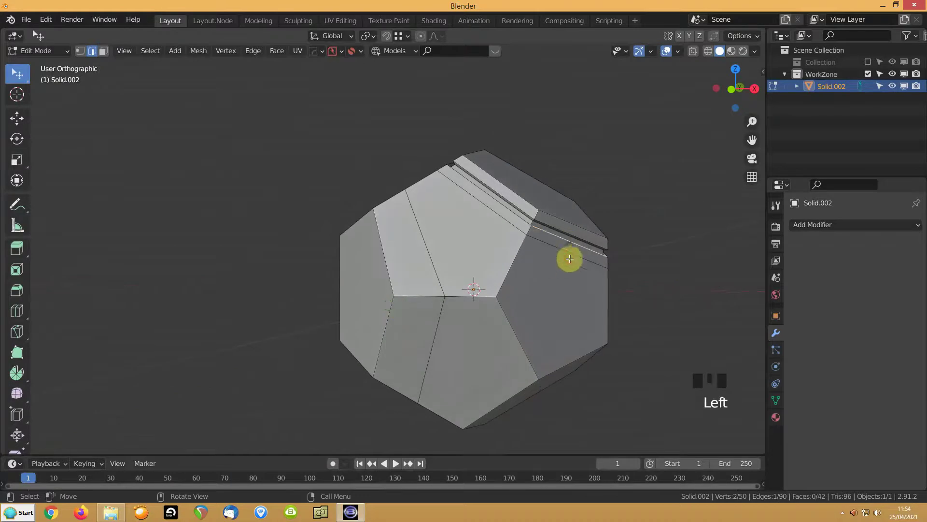
{"action": "left_click", "coordinate": [514, 329], "text": "shift"}
{"action": "left_click", "coordinate": [431, 349], "text": "shift"}
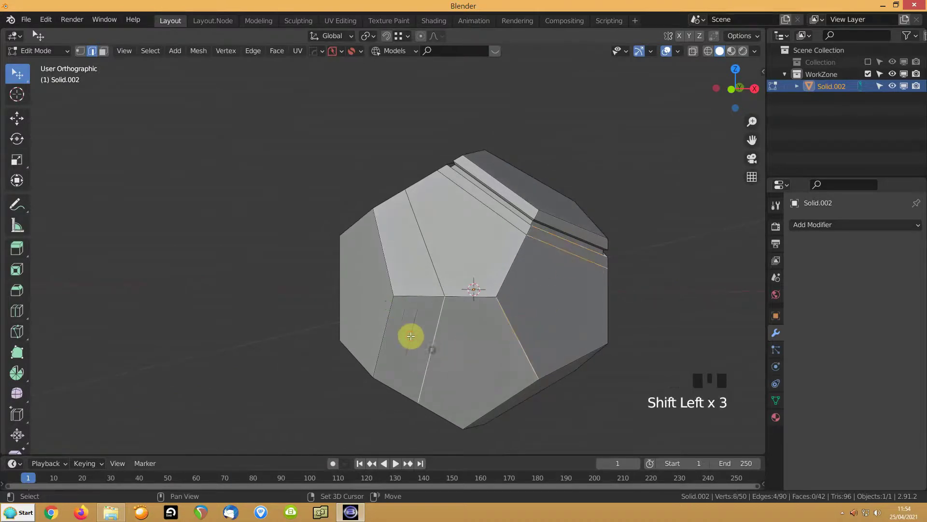
{"action": "right_click", "coordinate": [321, 249]}
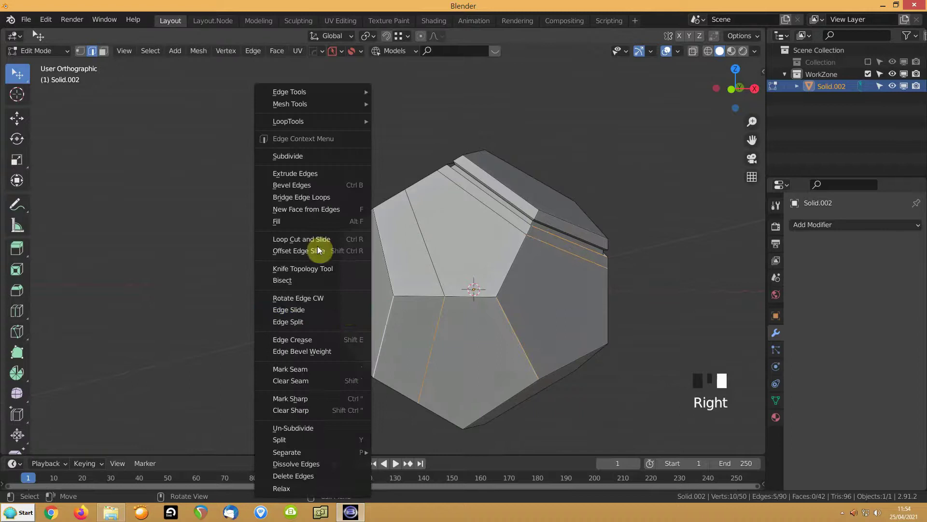
{"action": "left_click", "coordinate": [291, 159]}
{"action": "left_click", "coordinate": [344, 365]}
- Return to Object Mode, review the subdivided dodecahedron from several sides and delete it
{"action": "middle_click_drag", "start_coordinate": [344, 364], "coordinate": [284, 375]}
{"action": "key", "text": "Tab"}
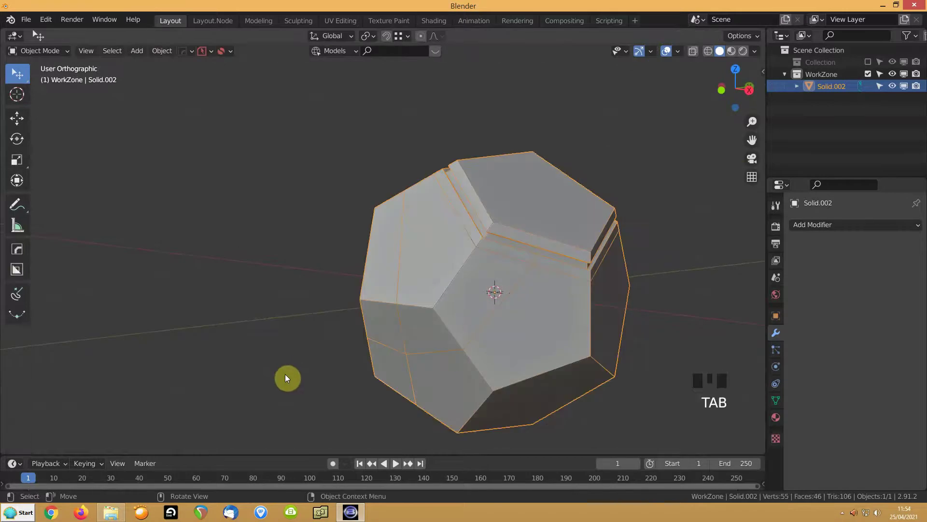
{"action": "scroll", "coordinate": [388, 313], "scroll_direction": "down", "scroll_amount": 8}
{"action": "middle_click_drag", "start_coordinate": [392, 314], "coordinate": [442, 317]}
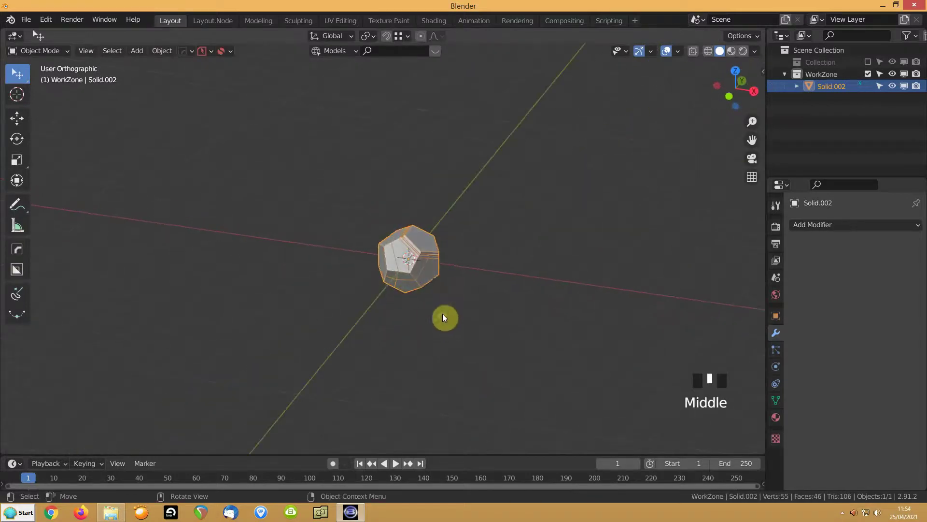
{"action": "scroll", "coordinate": [437, 303], "scroll_direction": "up", "scroll_amount": 5}
{"action": "scroll", "coordinate": [438, 302], "scroll_direction": "up", "scroll_amount": 1}
{"action": "mouse_move", "coordinate": [386, 332]}
{"action": "middle_mouse_down"}
{"action": "mouse_move", "coordinate": [433, 324]}
{"action": "mouse_move", "coordinate": [387, 326]}
{"action": "middle_mouse_up"}
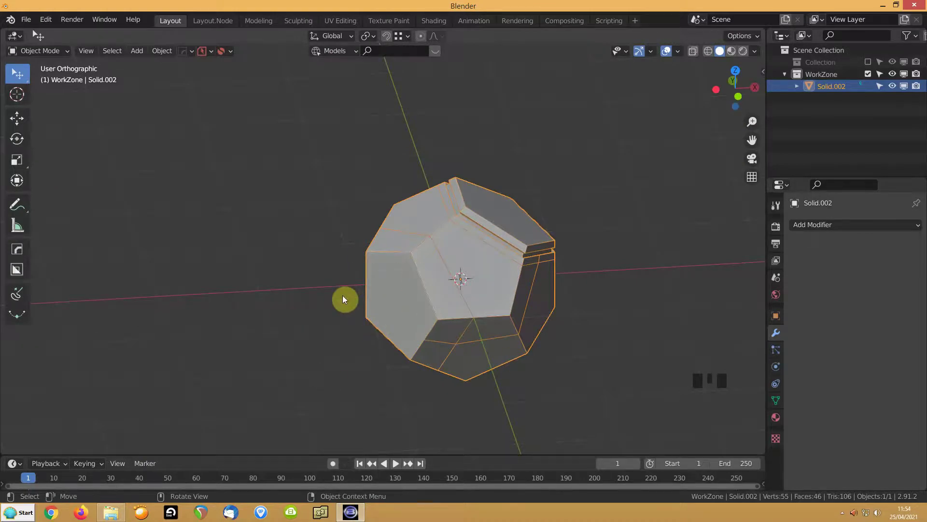
{"action": "key", "text": "Delete"}
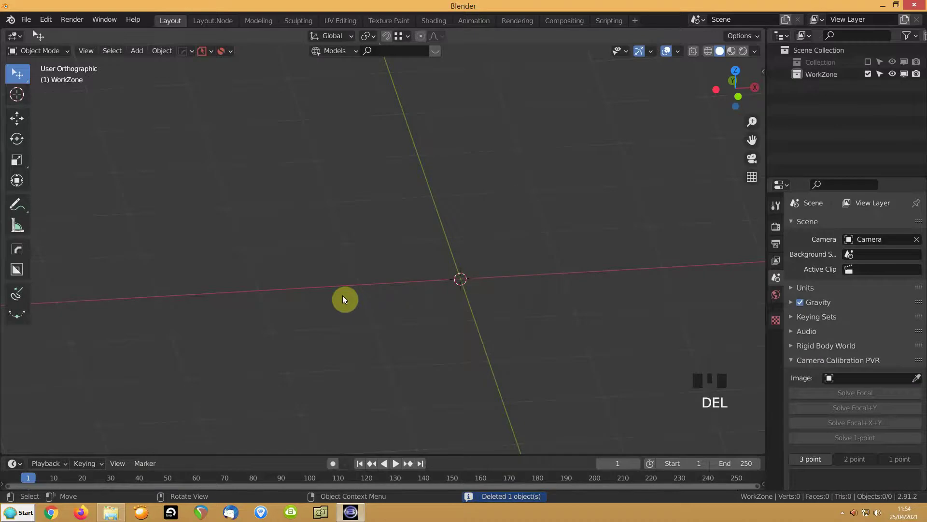
- Add a cylinder mesh at the origin and set its vertex count to 18
{"action": "key", "text": "shift+a"}
{"action": "mouse_move", "coordinate": [317, 236]}
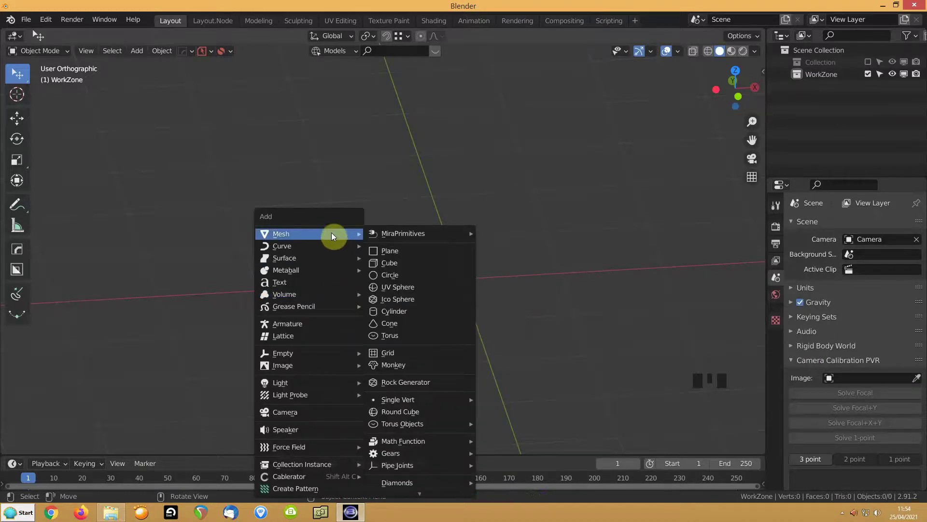
{"action": "left_click", "coordinate": [387, 311]}
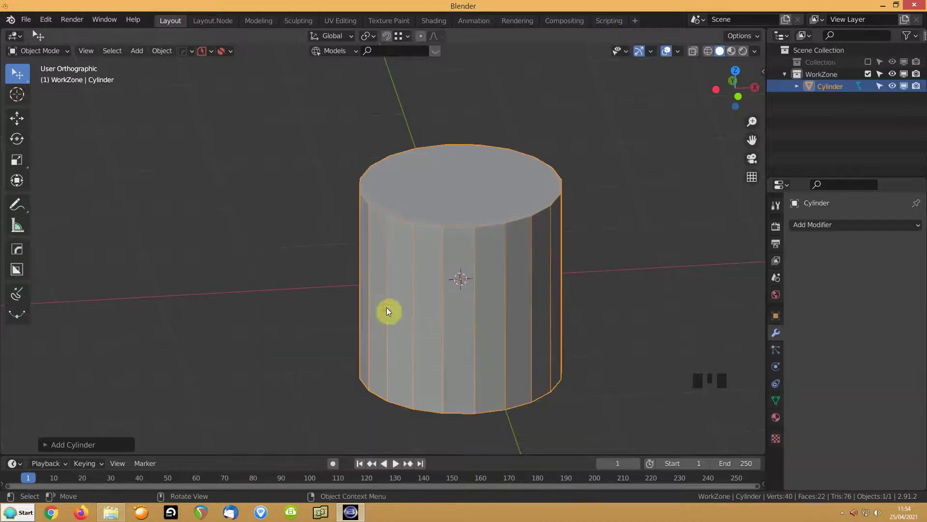
{"action": "left_click", "coordinate": [41, 444]}
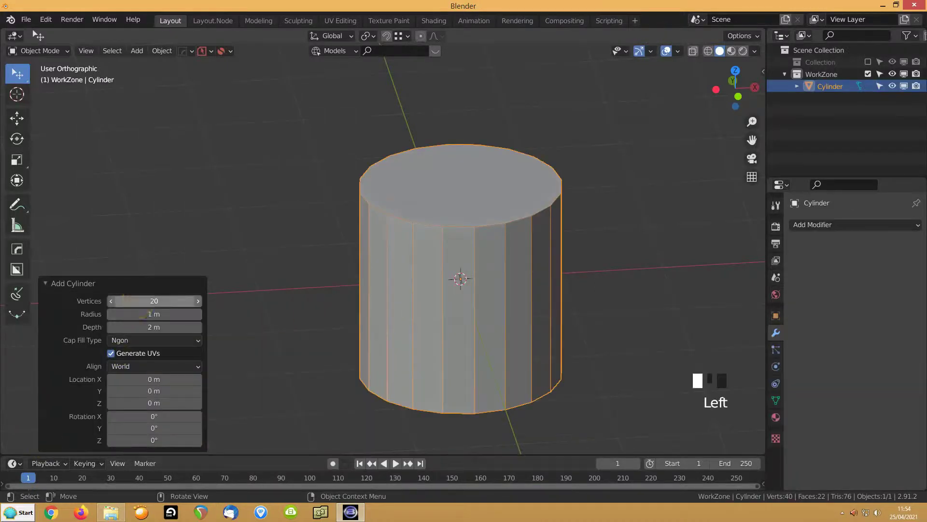
{"action": "left_click", "coordinate": [140, 301]}
{"action": "key", "text": "Return"}
{"action": "left_click", "coordinate": [338, 195]}
{"action": "left_click", "coordinate": [395, 228]}
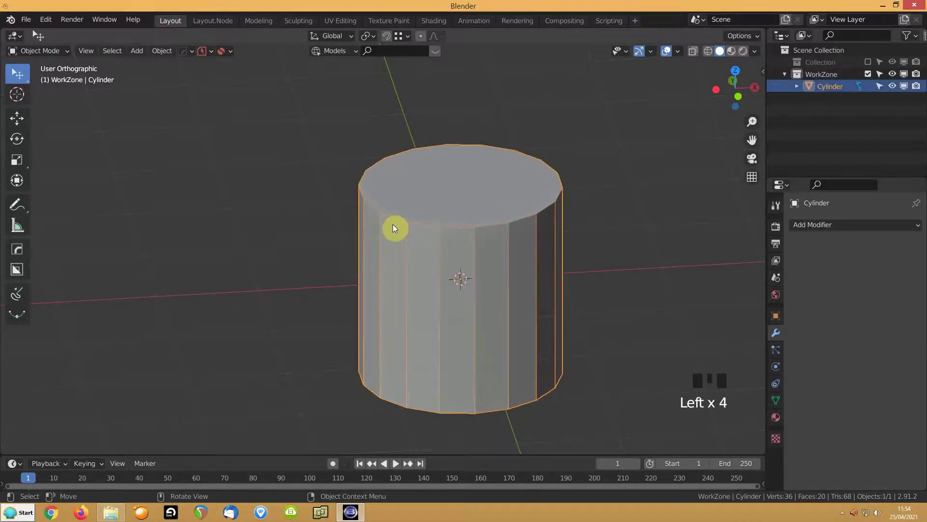
- In Edit Mode, select the cylinder's top and bottom cap faces and subdivide them with two cuts
{"action": "middle_click_drag", "start_coordinate": [387, 217], "coordinate": [377, 262]}
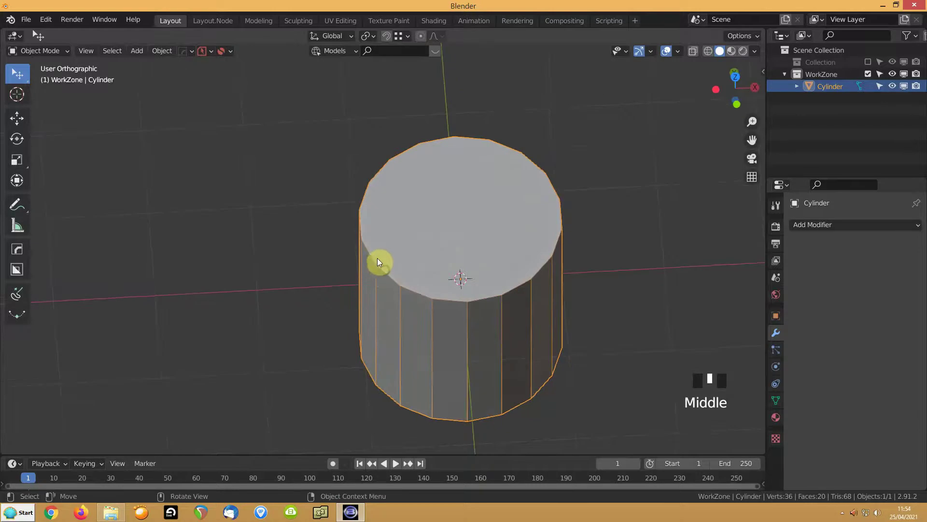
{"action": "key", "text": "Tab"}
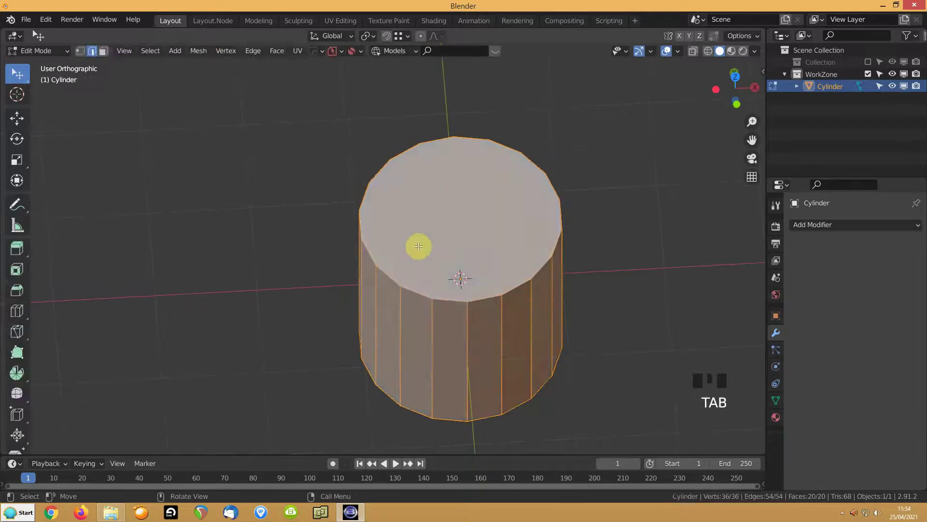
{"action": "key", "text": "3"}
{"action": "left_click", "coordinate": [420, 248]}
{"action": "middle_click_drag", "start_coordinate": [420, 248], "coordinate": [424, 366]}
{"action": "left_click", "coordinate": [425, 365], "text": "shift"}
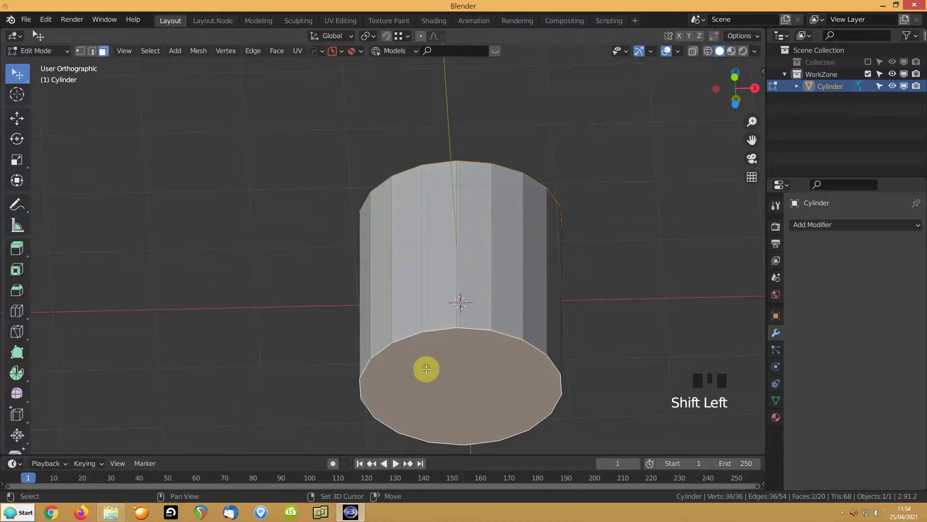
{"action": "right_click", "coordinate": [183, 181]}
{"action": "left_click", "coordinate": [162, 180]}
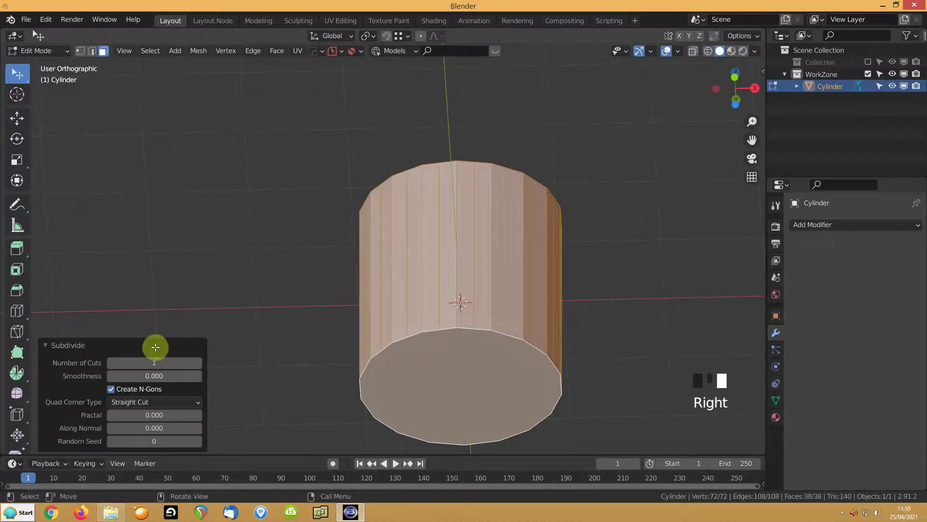
{"action": "left_click", "coordinate": [199, 363]}
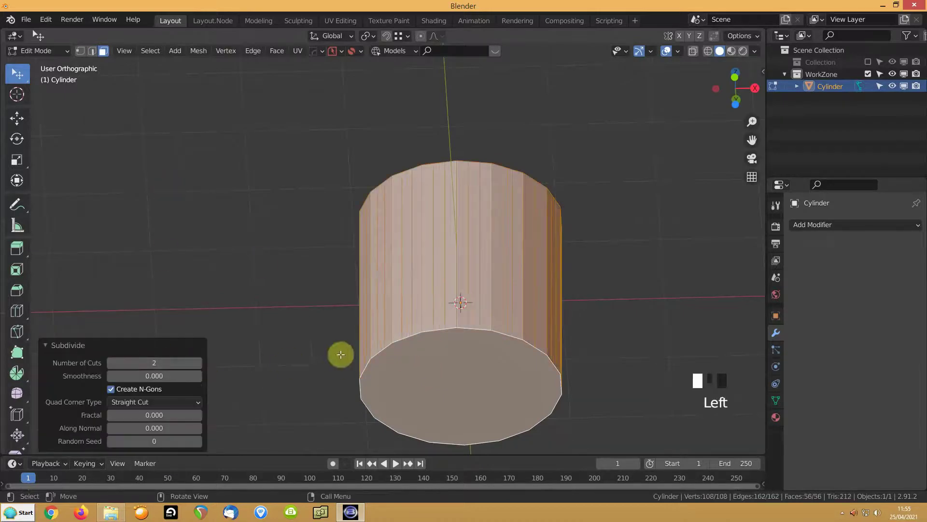
- Select both cap faces again and round them with LoopTools Circle, trying the Radius option at 1.00 and leaving it off
{"action": "left_click", "coordinate": [424, 369]}
{"action": "middle_click_drag", "start_coordinate": [287, 211], "coordinate": [306, 304]}
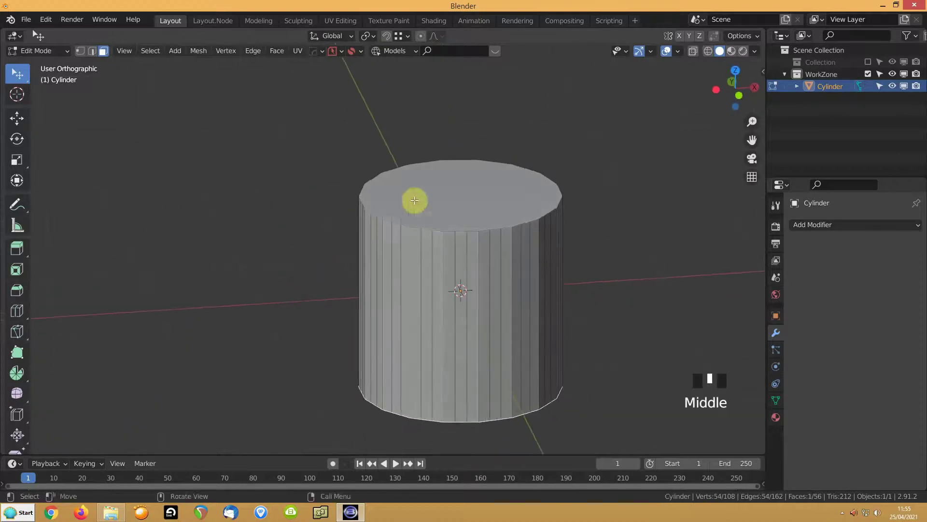
{"action": "left_click", "coordinate": [392, 208], "text": "shift"}
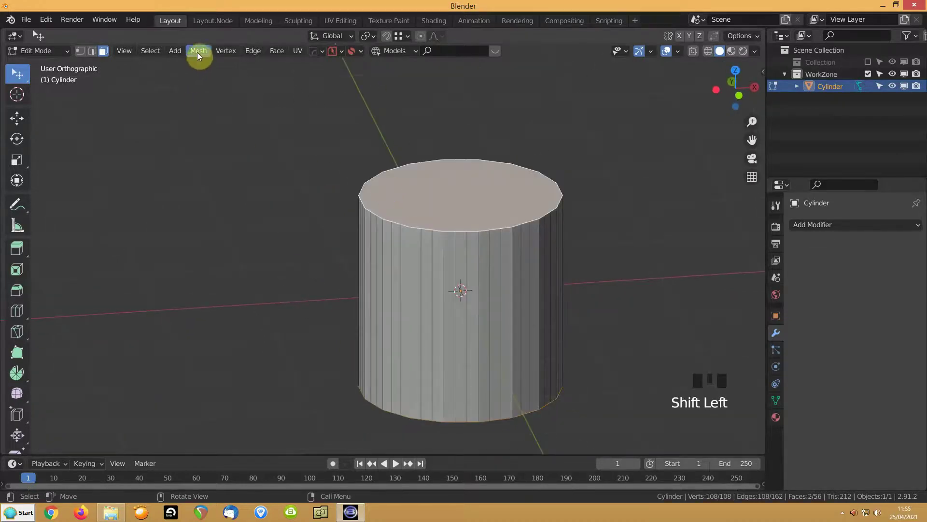
{"action": "right_click", "coordinate": [247, 132]}
{"action": "mouse_move", "coordinate": [223, 96]}
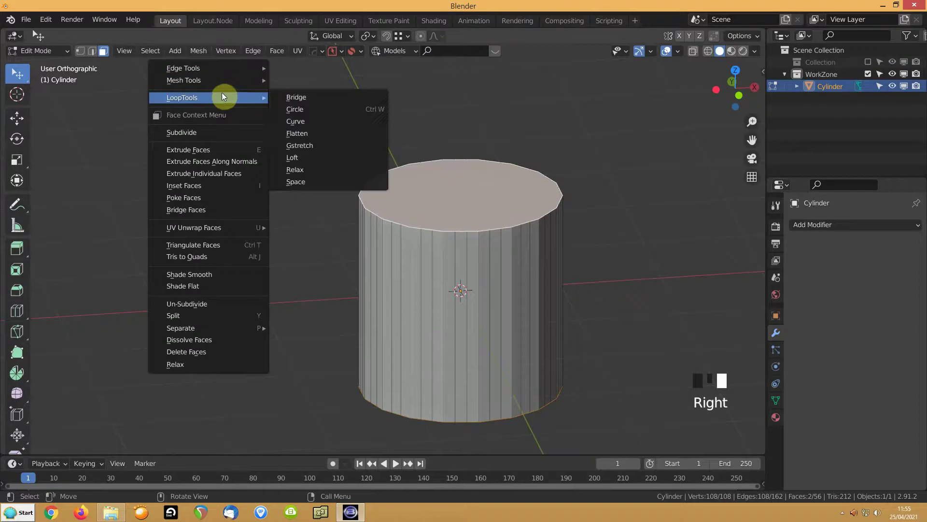
{"action": "left_click", "coordinate": [308, 108]}
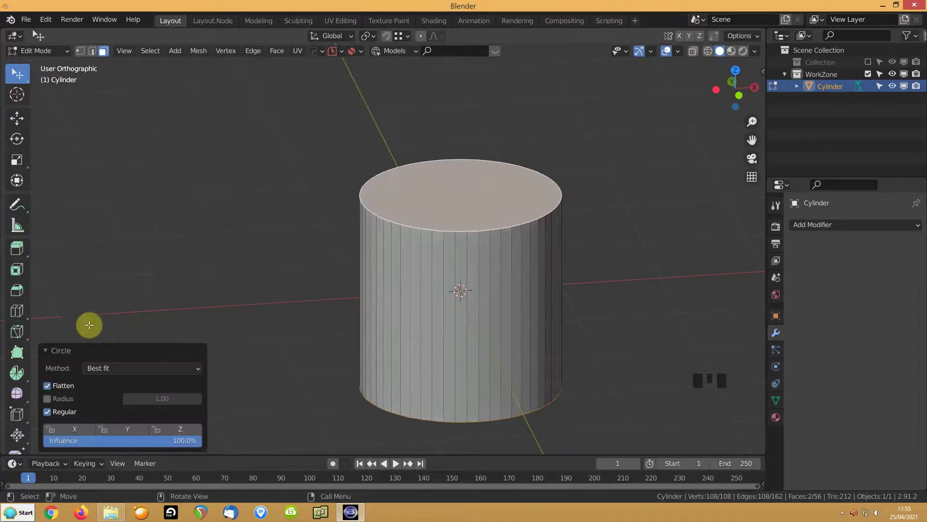
{"action": "left_click", "coordinate": [48, 398]}
{"action": "double_click", "coordinate": [49, 398]}
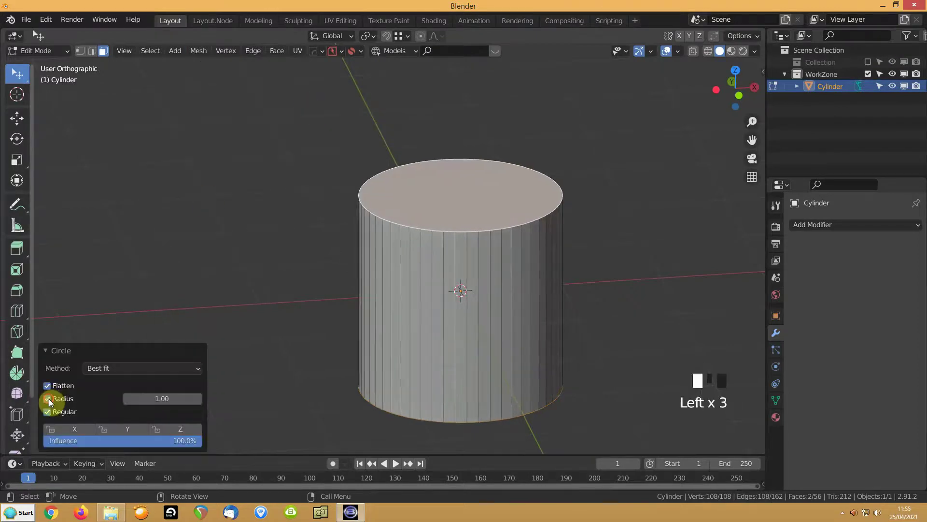
{"action": "left_click", "coordinate": [48, 398]}
{"action": "double_click", "coordinate": [48, 399]}
- Return to Object Mode, deselect the cylinder and turn off the viewport wireframe overlay
{"action": "middle_click_drag", "start_coordinate": [445, 227], "coordinate": [392, 260]}
{"action": "key", "text": "Tab"}
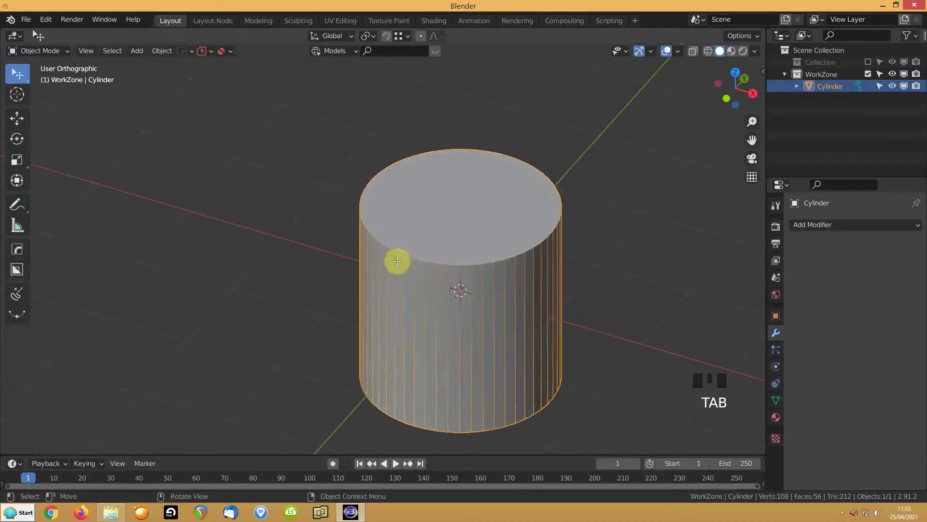
{"action": "left_click", "coordinate": [320, 260]}
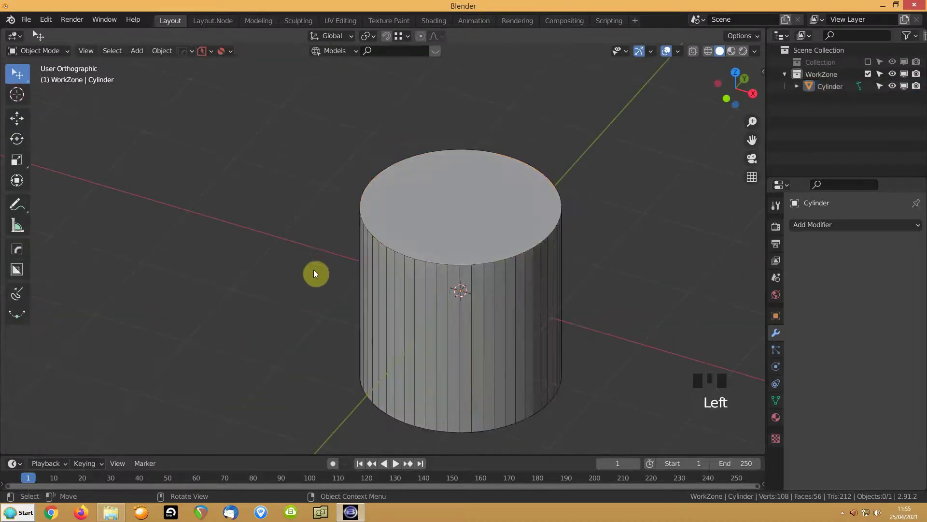
{"action": "key", "text": "alt+v"}
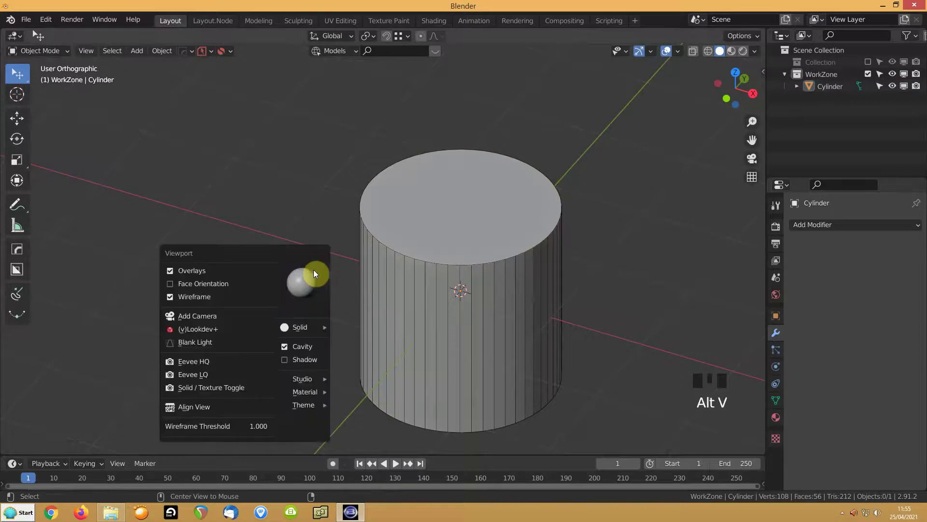
{"action": "left_click", "coordinate": [203, 294]}
{"action": "right_click_drag", "start_coordinate": [305, 233], "coordinate": [288, 227]}
- Select the cylinder and shade it with the Hops Ssharp sharpen operation at 30° sharpness
{"action": "left_click", "coordinate": [416, 281]}
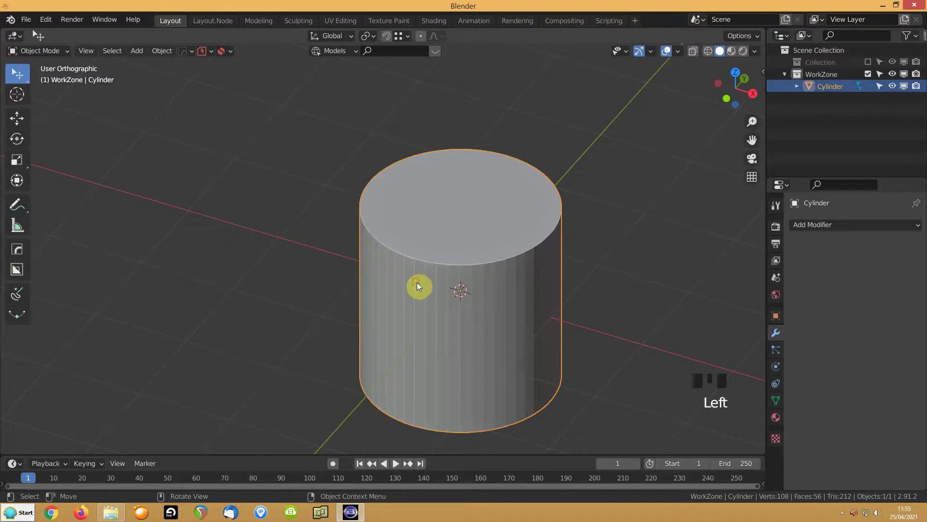
{"action": "key", "text": "q"}
{"action": "left_click", "coordinate": [400, 270]}
{"action": "middle_click_drag", "start_coordinate": [244, 280], "coordinate": [366, 256]}
{"action": "scroll", "coordinate": [367, 258], "scroll_direction": "down", "scroll_amount": 4}
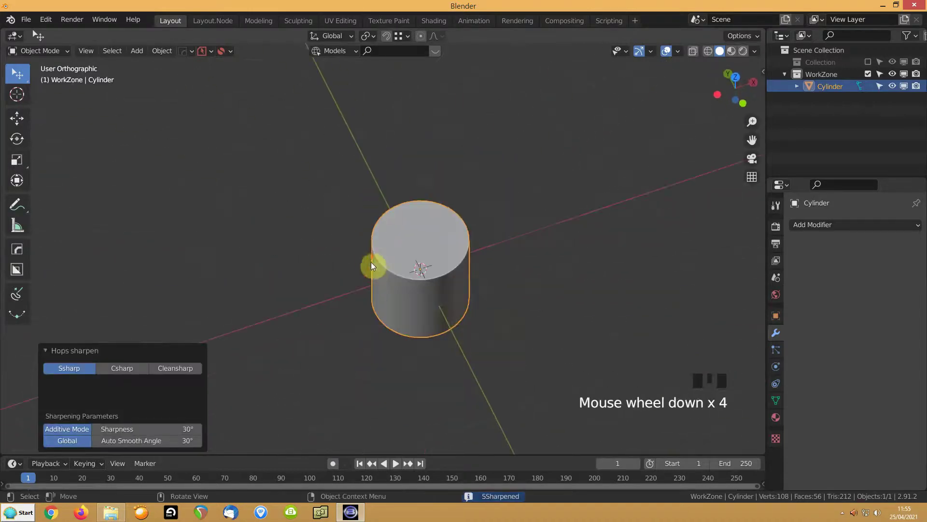
- Delete the cylinder and add a torus with 7 major segments and 12 minor segments
{"action": "key", "text": "Delete"}
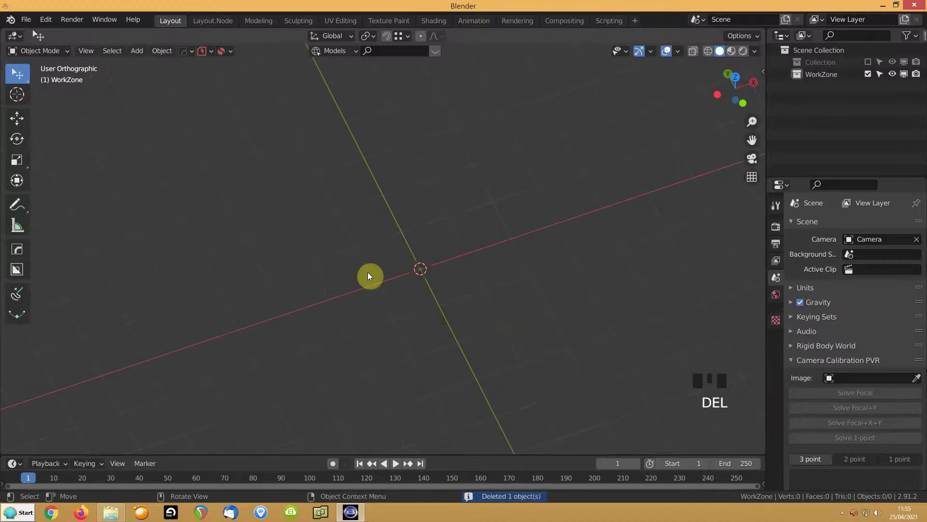
{"action": "key", "text": "shift+a"}
{"action": "mouse_move", "coordinate": [367, 272]}
{"action": "mouse_move", "coordinate": [352, 235]}
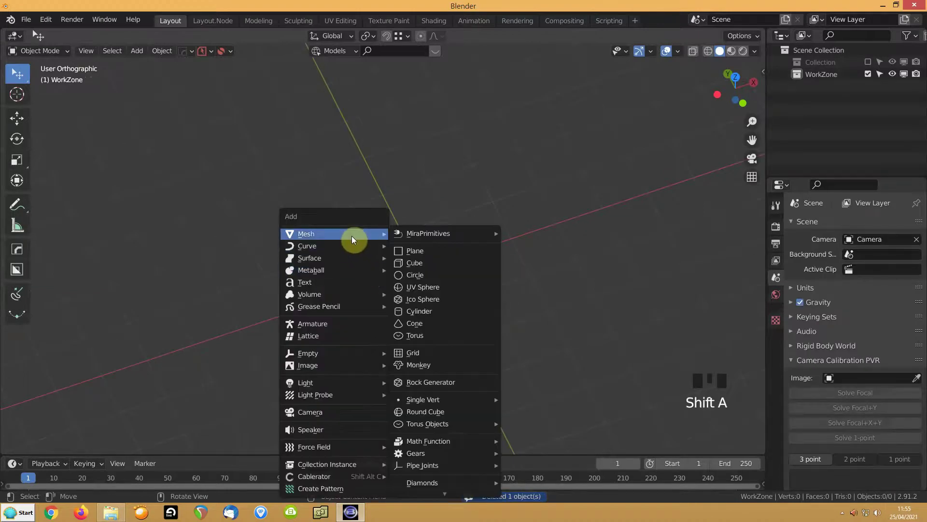
{"action": "left_click", "coordinate": [401, 333]}
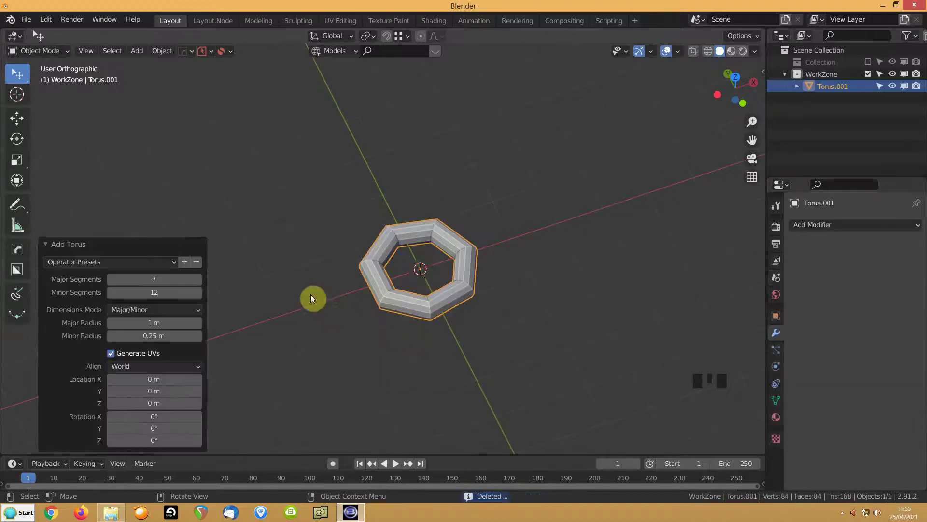
{"action": "left_click", "coordinate": [41, 249]}
- Enter Edit Mode on the torus, switch to edge selection and select one lengthwise edge on its upper surface
{"action": "scroll", "coordinate": [391, 333], "scroll_direction": "up", "scroll_amount": 6}
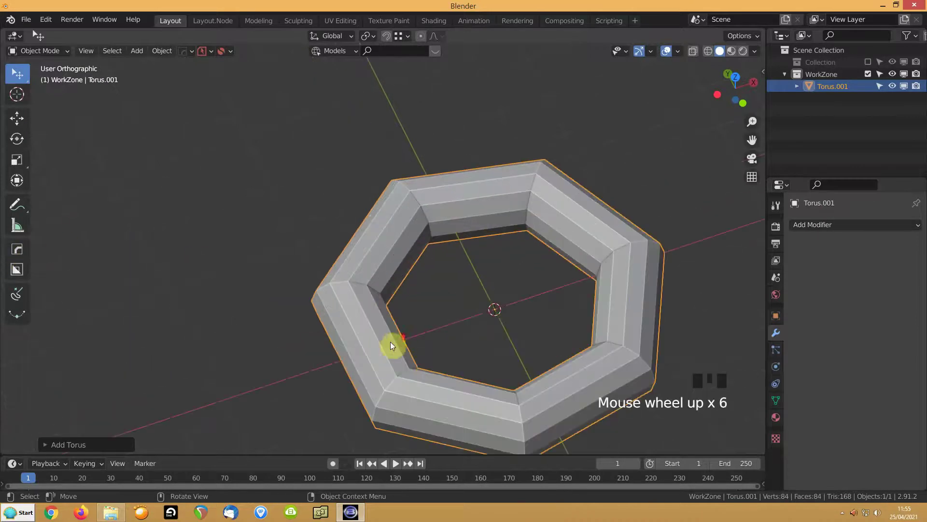
{"action": "middle_click_drag", "start_coordinate": [425, 354], "coordinate": [457, 329], "text": "shift"}
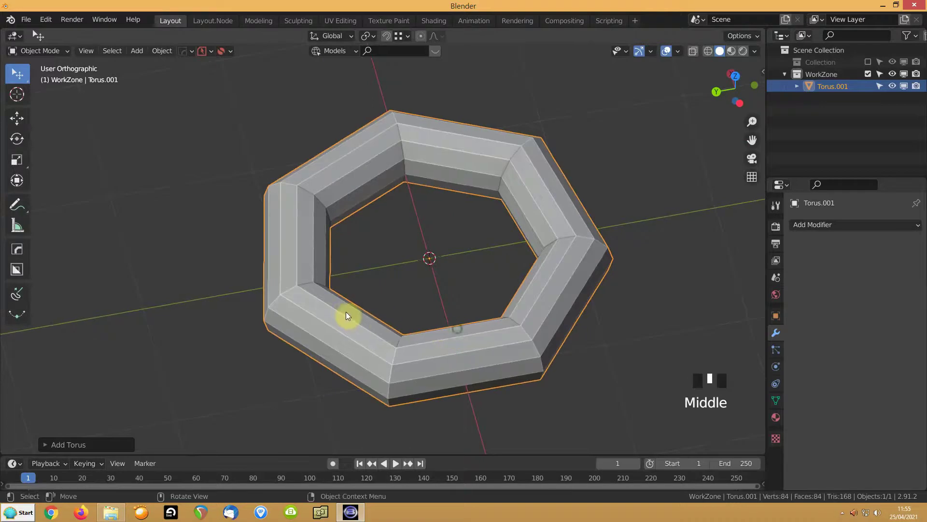
{"action": "key", "text": "Tab"}
{"action": "left_click", "coordinate": [325, 305]}
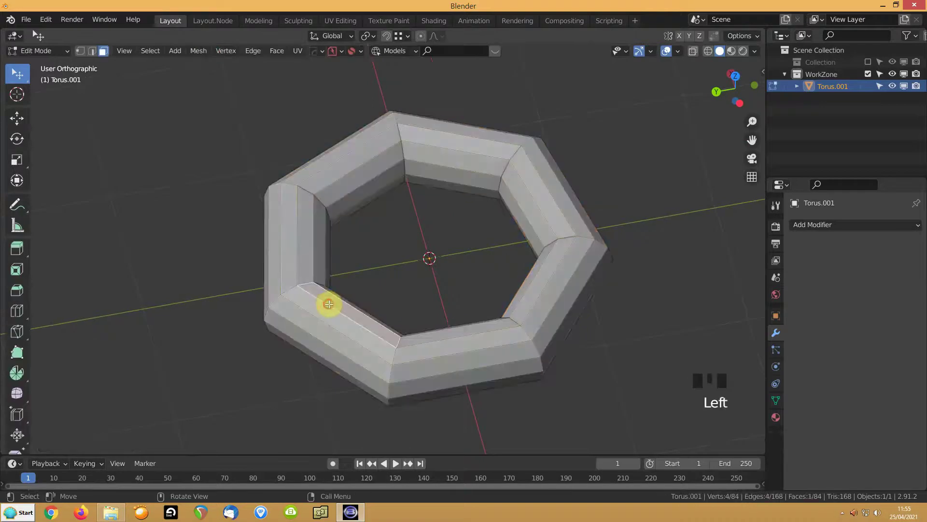
{"action": "key", "text": "2"}
{"action": "left_click", "coordinate": [321, 319]}
{"action": "middle_click_drag", "start_coordinate": [314, 332], "coordinate": [343, 335]}
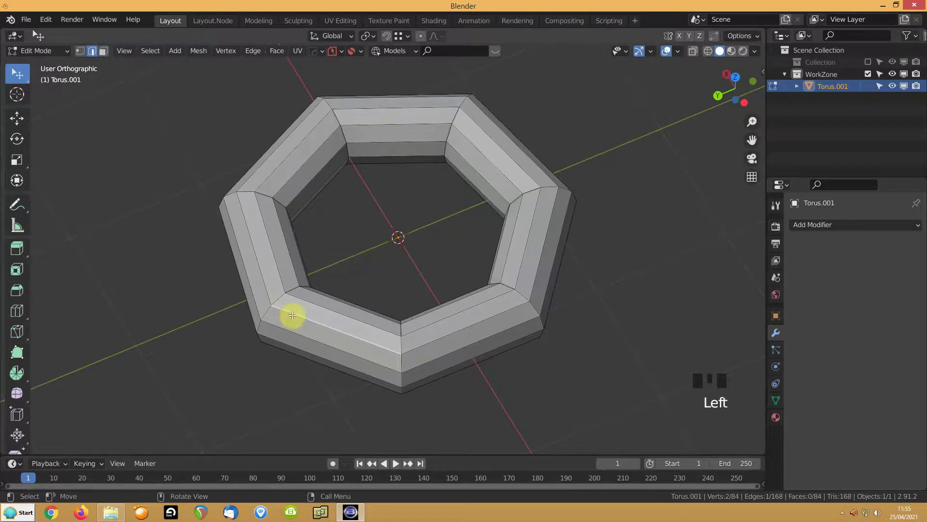
- Expand the selection through Edge Rings and Edge Loops to all lengthwise edges, try subdividing them, and undo the subdivision
{"action": "left_click", "coordinate": [150, 51]}
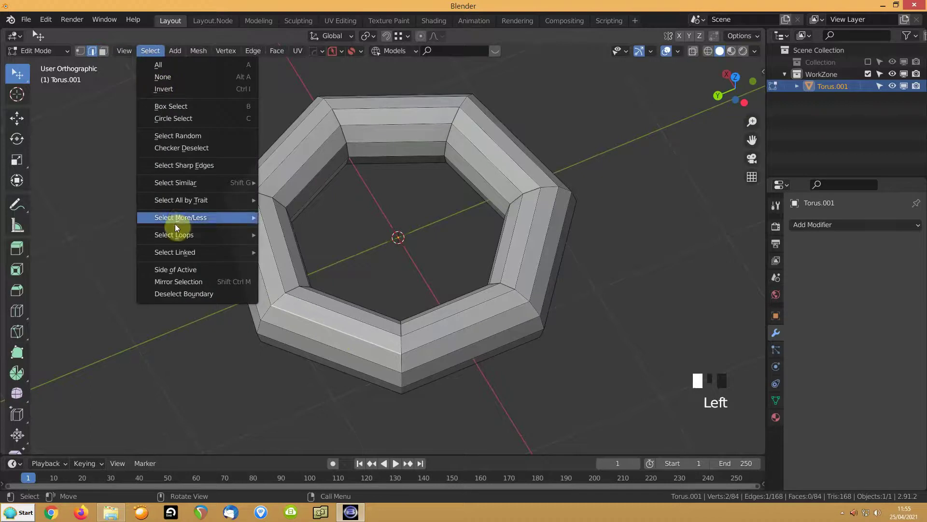
{"action": "mouse_move", "coordinate": [178, 235]}
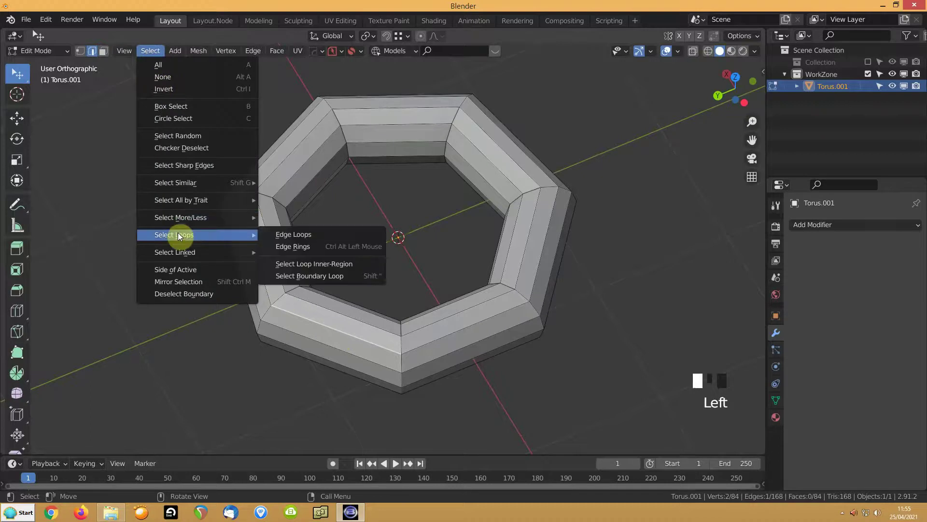
{"action": "left_click", "coordinate": [299, 248]}
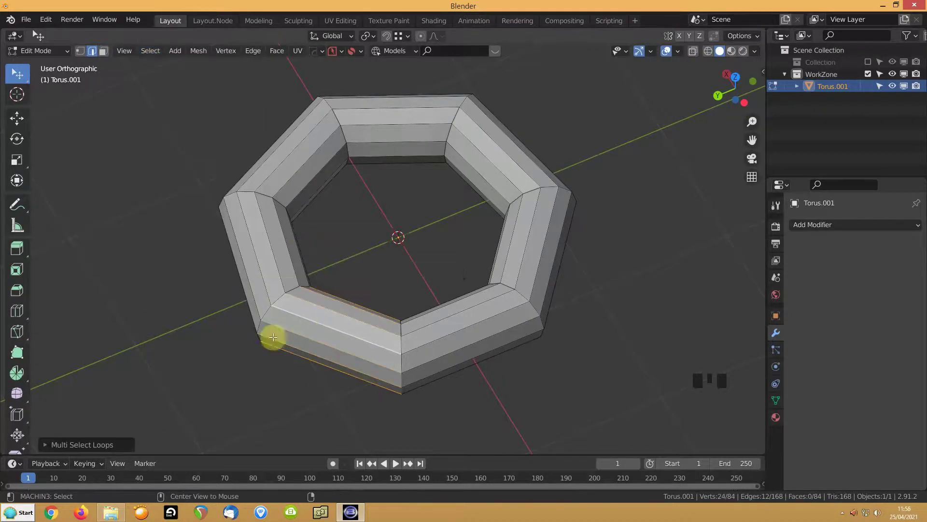
{"action": "left_click", "coordinate": [149, 51]}
{"action": "mouse_move", "coordinate": [184, 236]}
{"action": "left_click", "coordinate": [283, 237]}
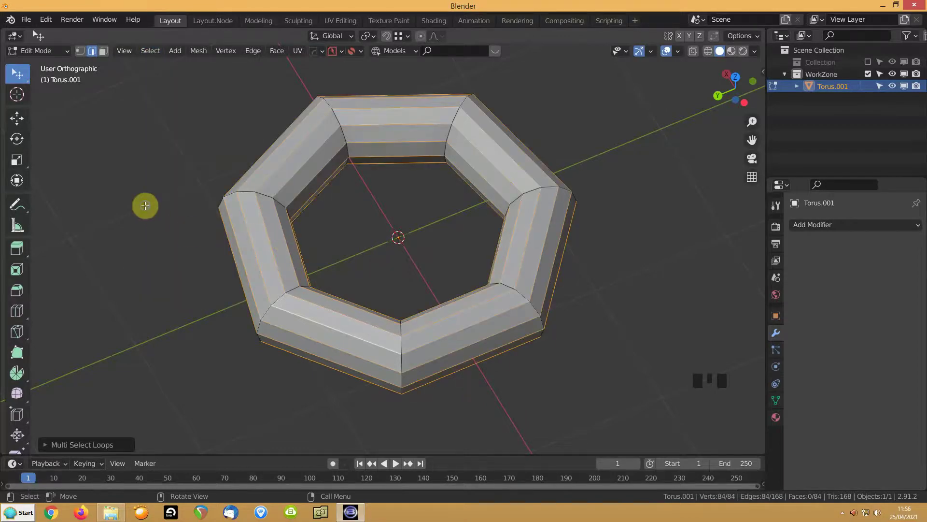
{"action": "right_click", "coordinate": [145, 206]}
{"action": "left_click", "coordinate": [95, 156]}
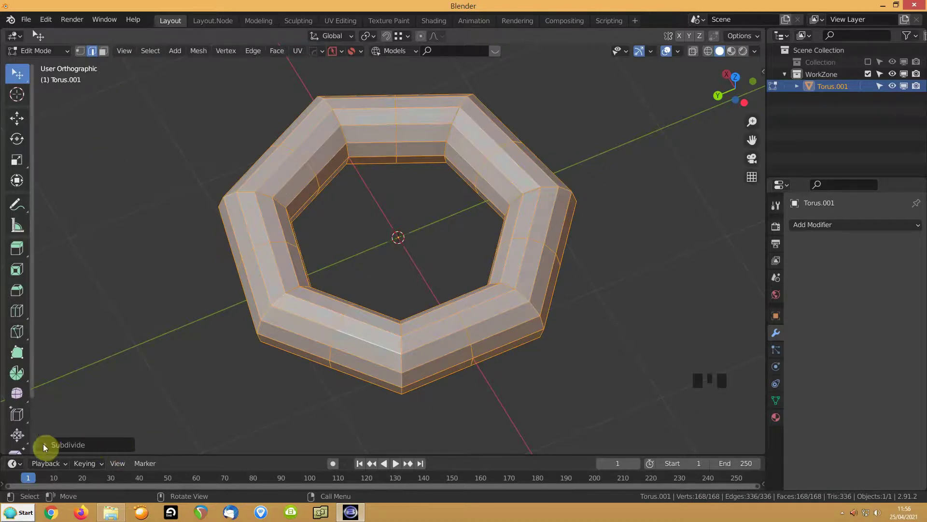
{"action": "key", "text": "ctrl+z"}
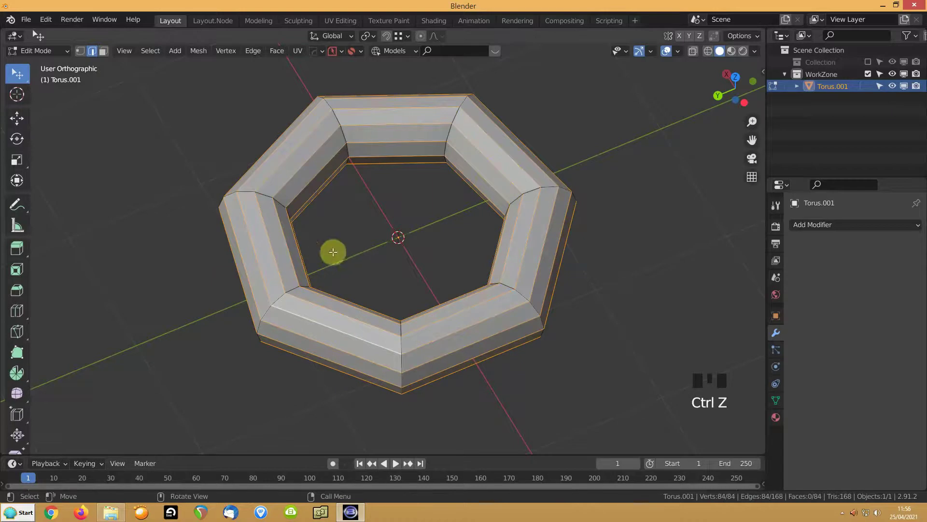
- Select all cross-section edge loops at the torus corners using an edge ring plus Edge Loops, and subdivide them with 2 cuts
{"action": "left_click", "coordinate": [280, 296]}
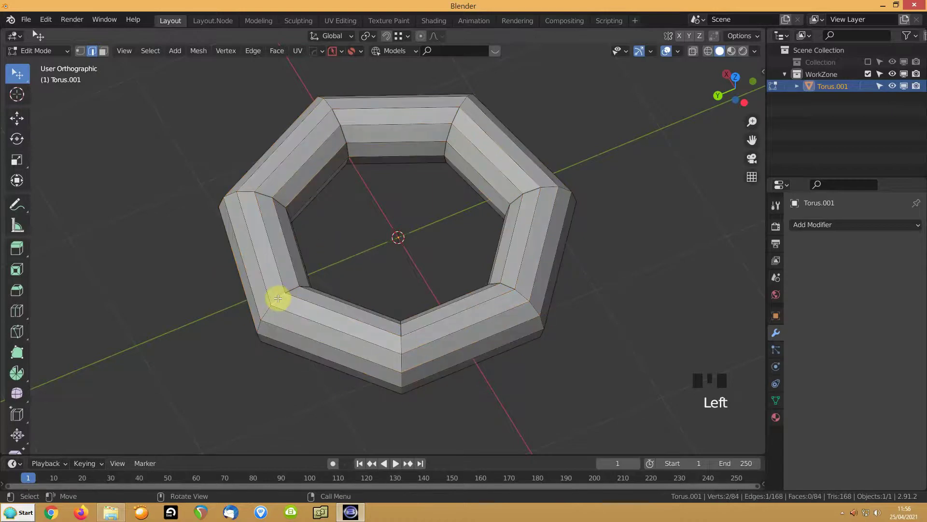
{"action": "left_click", "coordinate": [278, 298], "text": "ctrl+alt"}
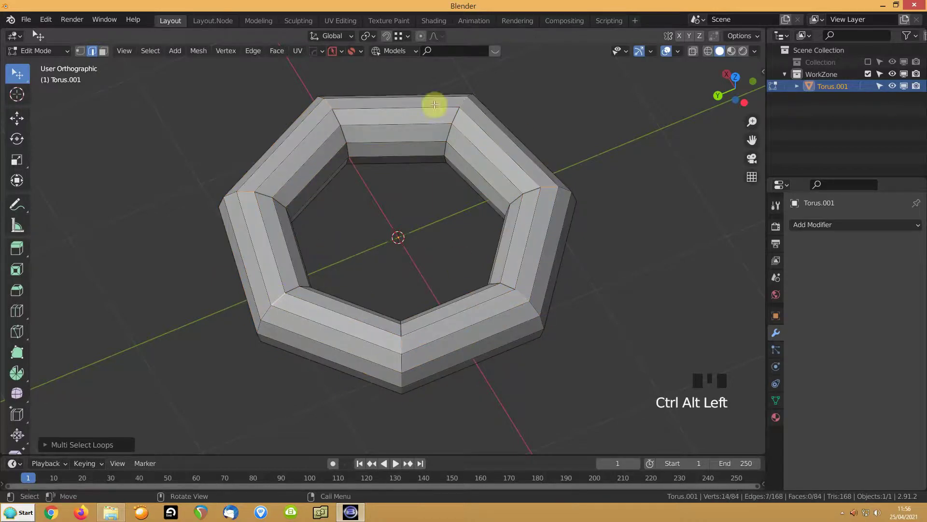
{"action": "left_click", "coordinate": [147, 51]}
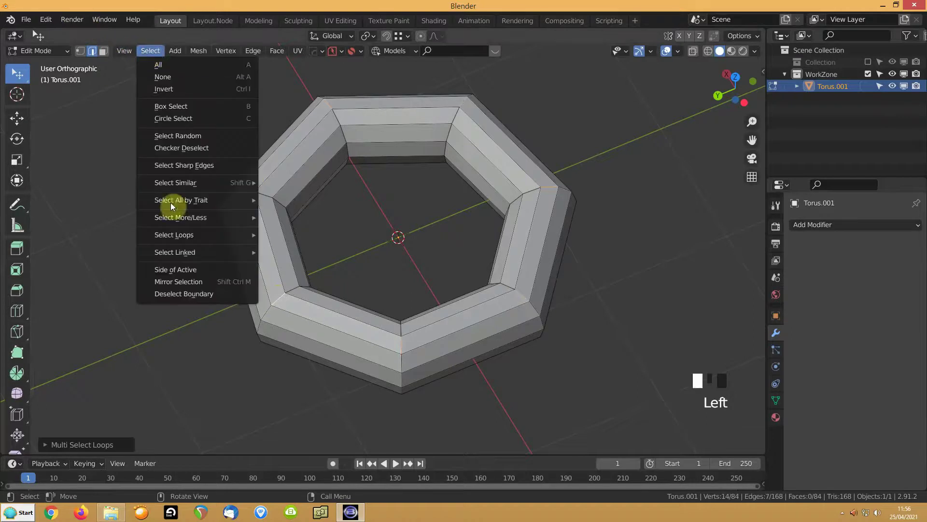
{"action": "mouse_move", "coordinate": [183, 234]}
{"action": "left_click", "coordinate": [276, 235]}
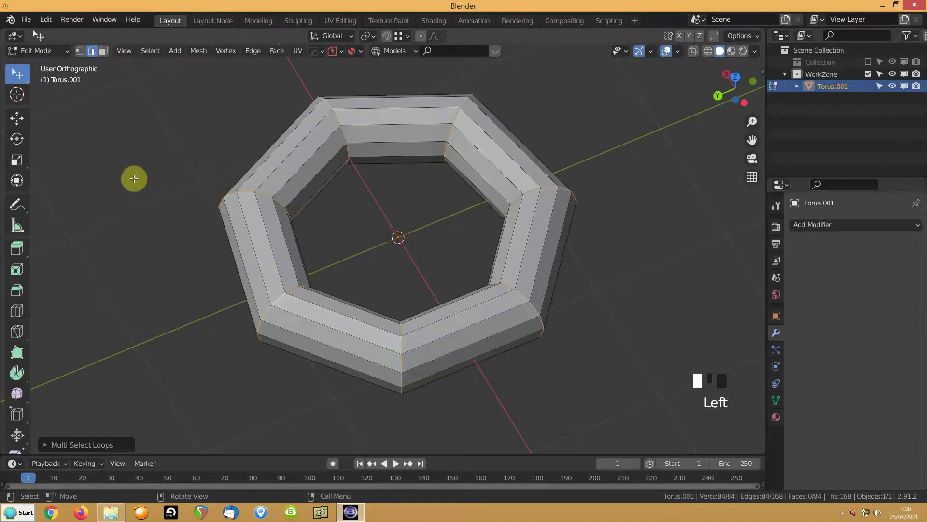
{"action": "left_click", "coordinate": [43, 448]}
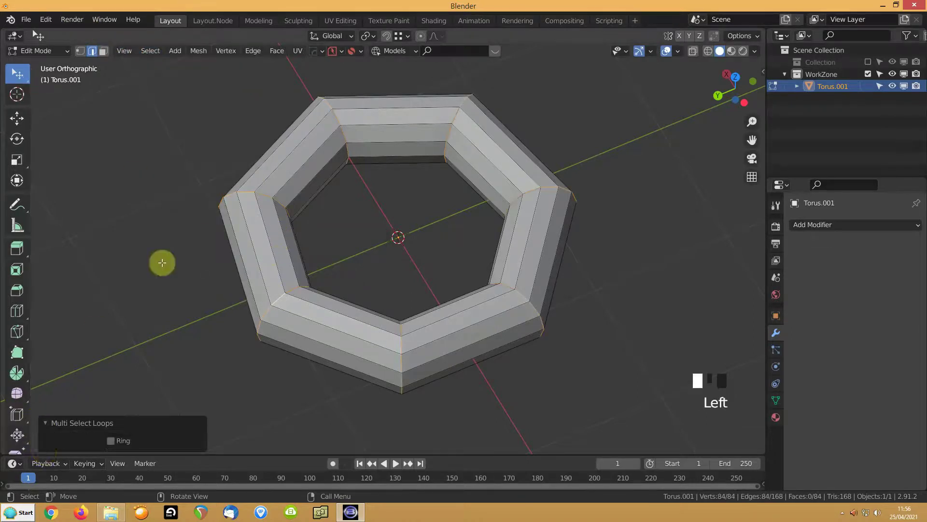
{"action": "right_click", "coordinate": [142, 201]}
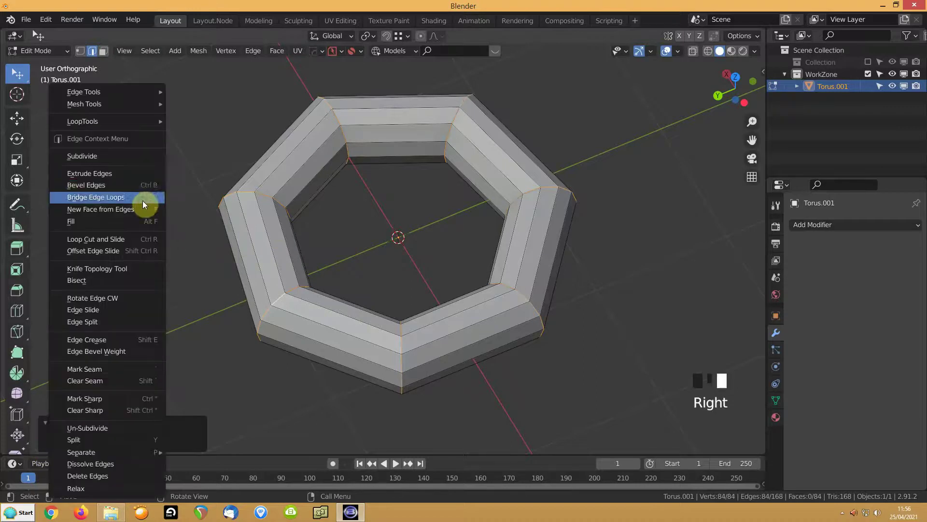
{"action": "left_click", "coordinate": [92, 156]}
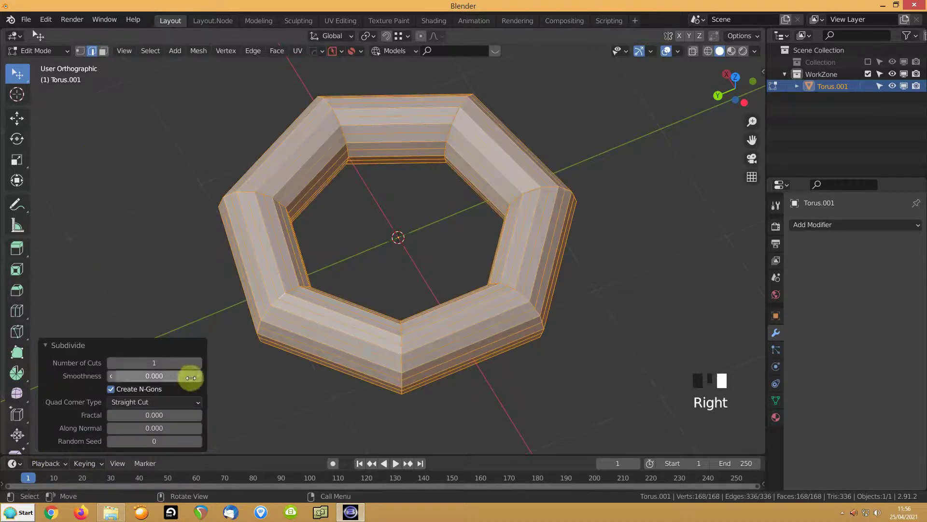
{"action": "left_click", "coordinate": [198, 364]}
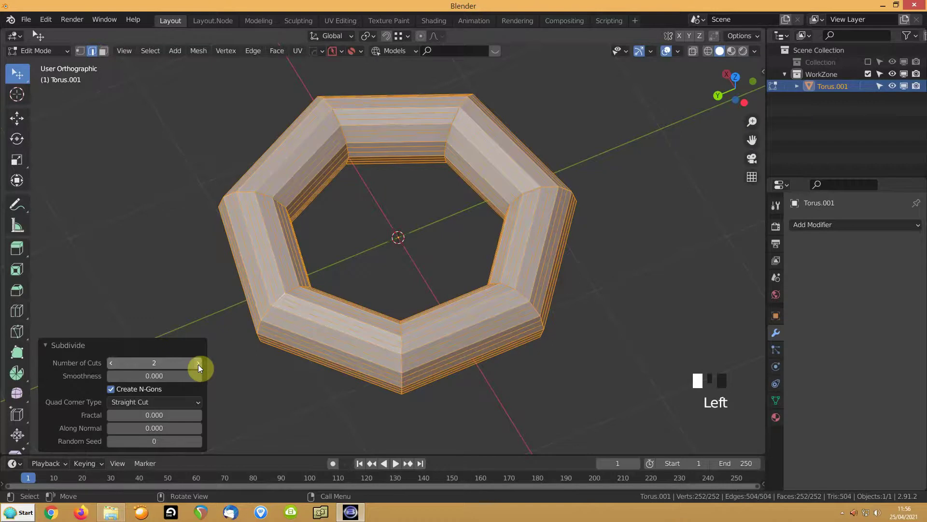
- Select all the cross-section edge loops again from one corner edge and round them with LoopTools Circle
{"action": "left_click", "coordinate": [287, 280]}
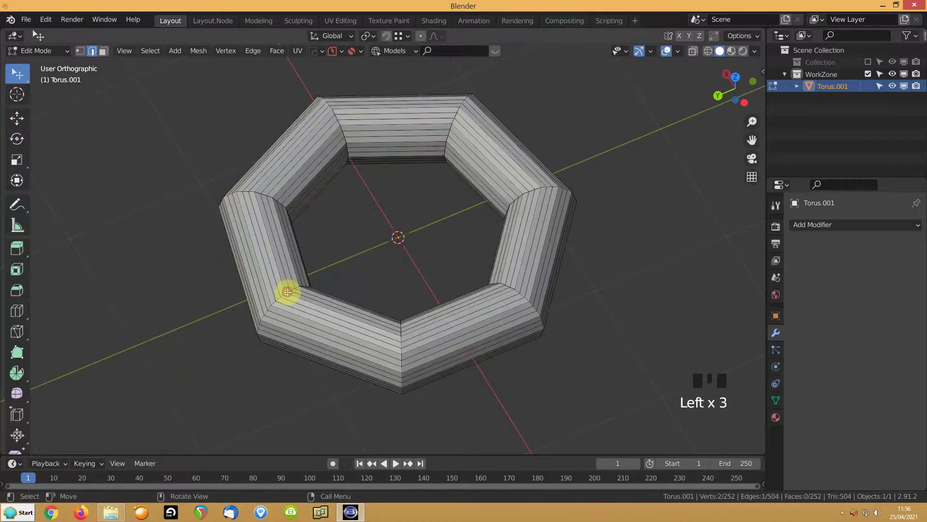
{"action": "left_click", "coordinate": [288, 292], "text": "ctrl+alt"}
{"action": "left_click", "coordinate": [150, 50]}
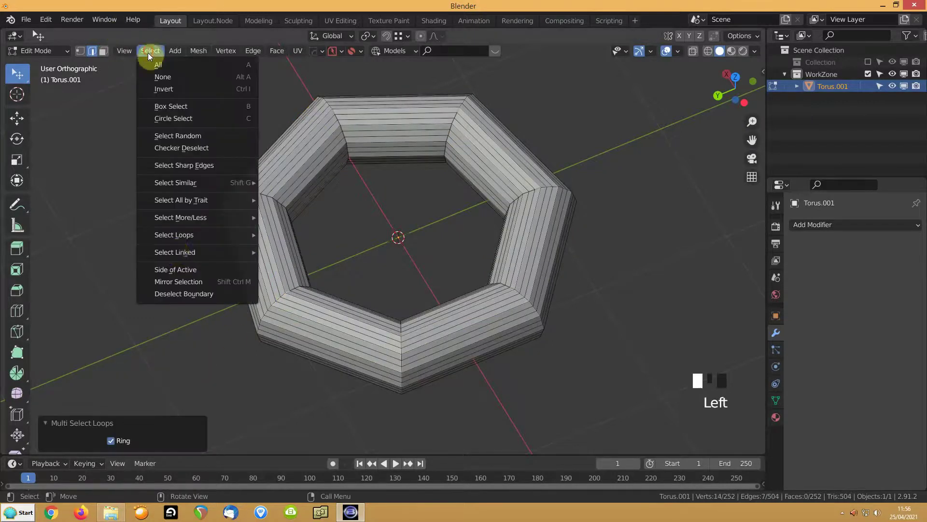
{"action": "mouse_move", "coordinate": [174, 235]}
{"action": "left_click", "coordinate": [300, 236]}
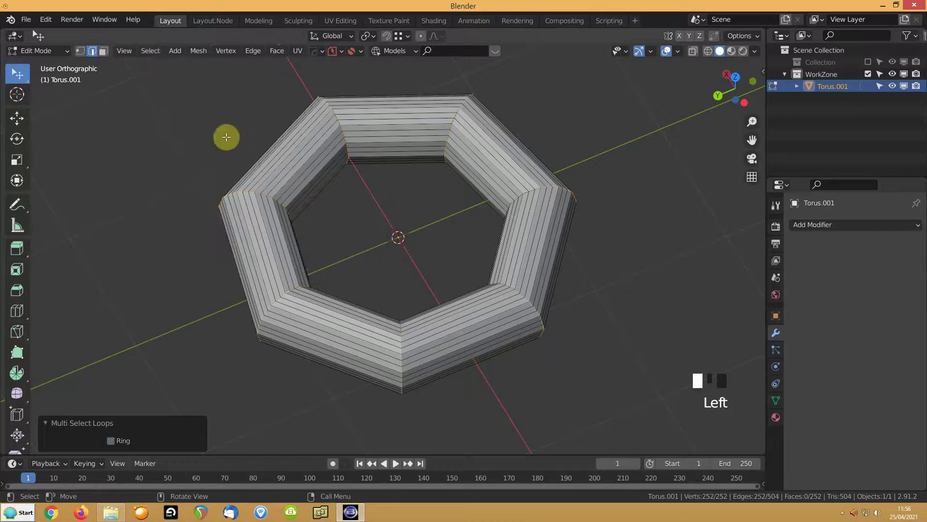
{"action": "right_click", "coordinate": [154, 108]}
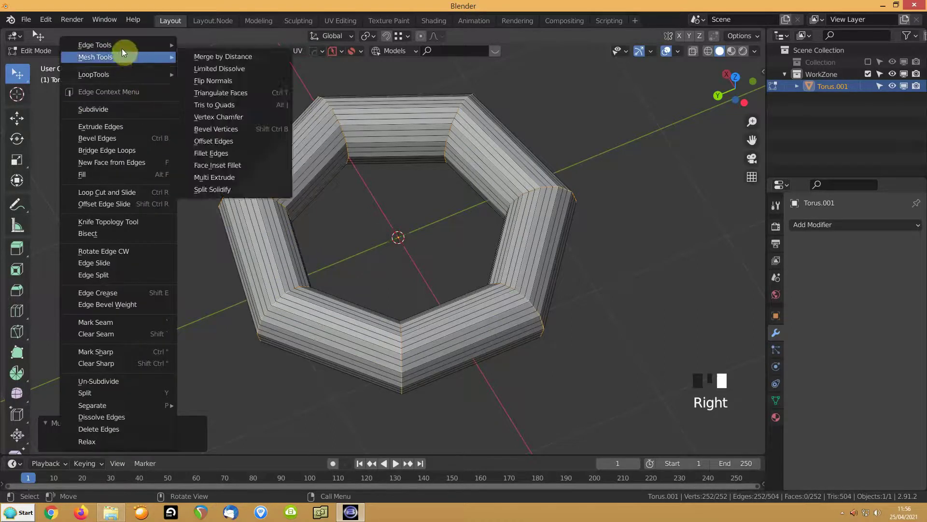
{"action": "mouse_move", "coordinate": [120, 76]}
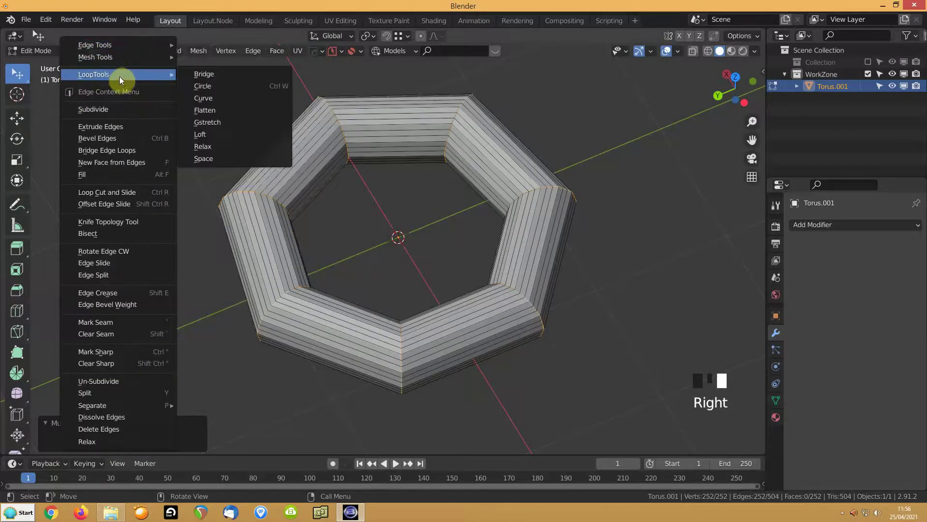
{"action": "left_click", "coordinate": [194, 86]}
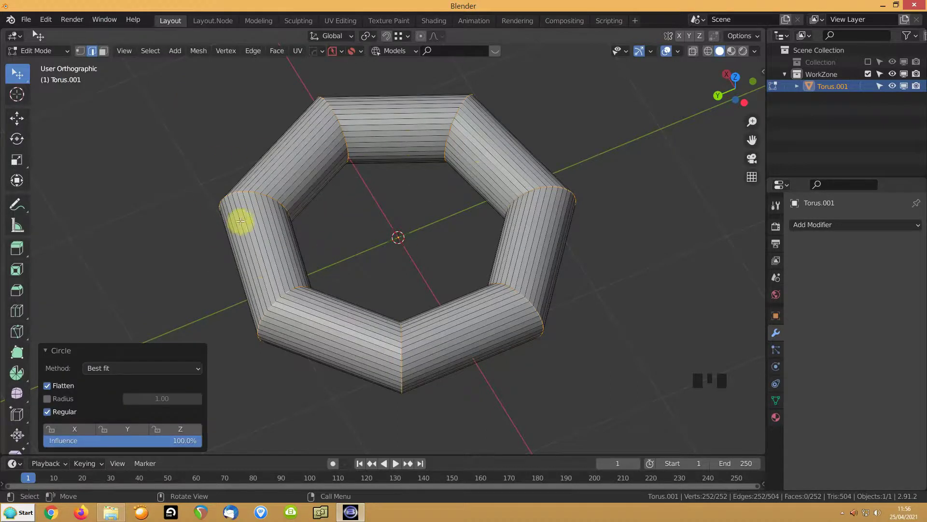
- Select every lengthwise edge of the torus through an edge ring and Edge Loops, and subdivide them with 5 cuts
{"action": "left_click", "coordinate": [260, 239], "text": "ctrl+alt"}
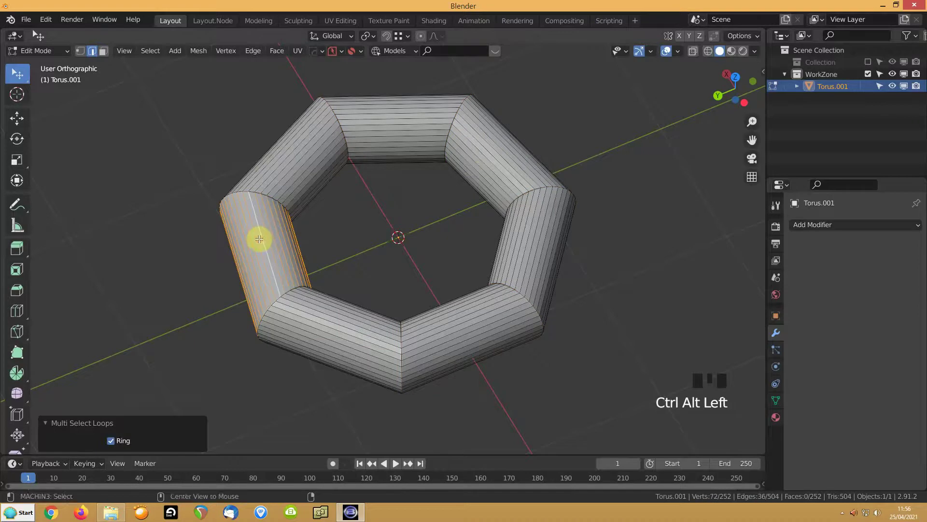
{"action": "left_click", "coordinate": [143, 51]}
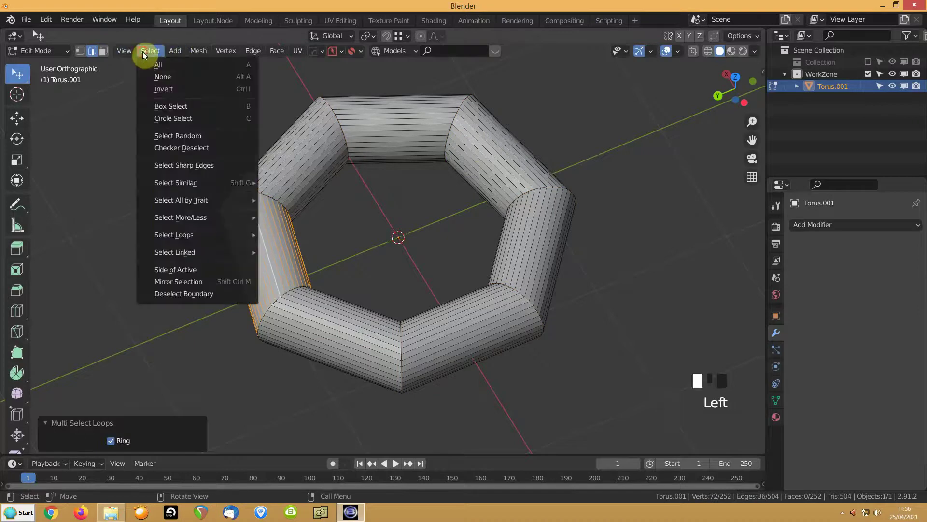
{"action": "mouse_move", "coordinate": [175, 234]}
{"action": "left_click", "coordinate": [305, 236]}
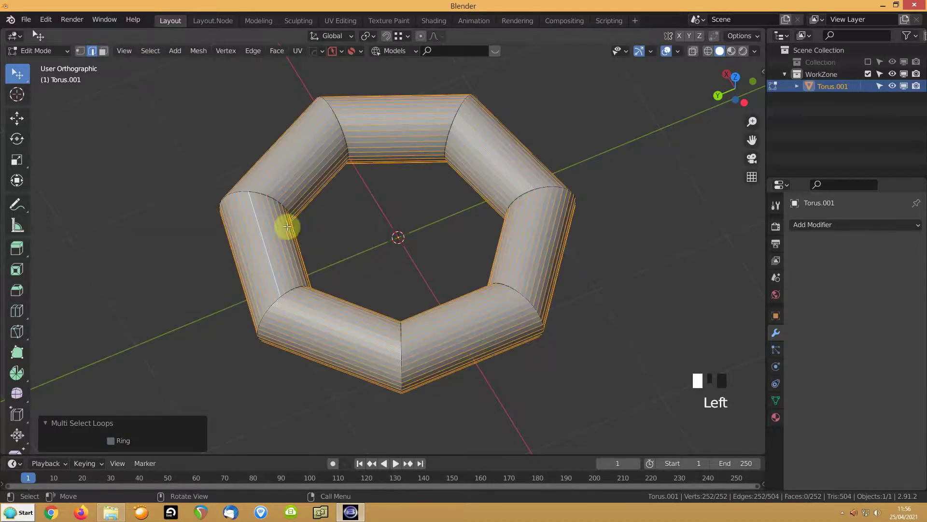
{"action": "right_click", "coordinate": [178, 194]}
{"action": "left_click", "coordinate": [150, 153]}
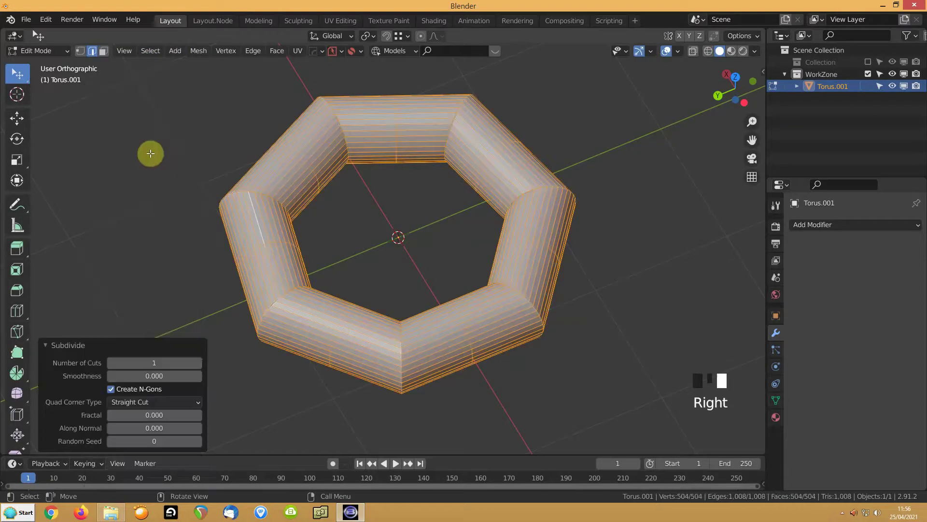
{"action": "left_click", "coordinate": [197, 362]}
{"action": "left_click", "coordinate": [197, 363]}
{"action": "left_click", "coordinate": [197, 363]}
{"action": "left_click", "coordinate": [198, 362]}
{"action": "left_click", "coordinate": [197, 362]}
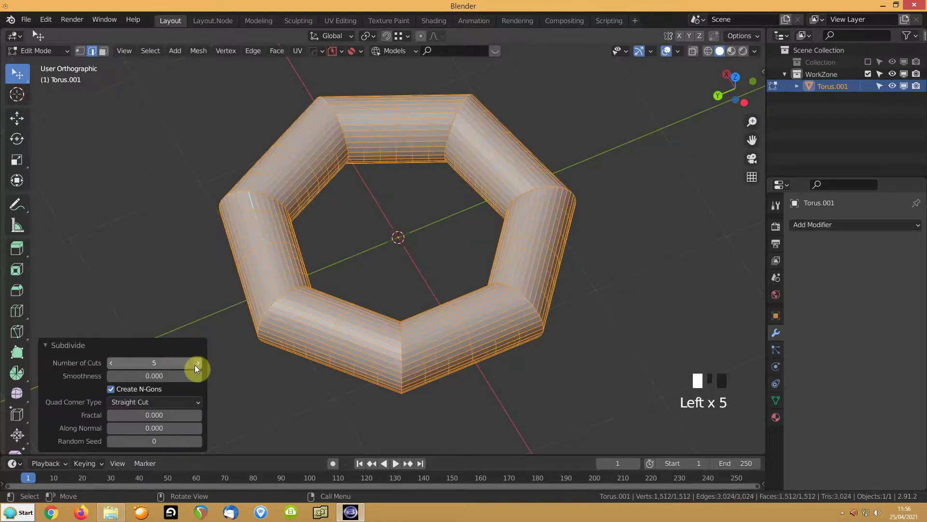
- Select all lengthwise edge loops of the subdivided torus and round them into circles with LoopTools Circle
{"action": "left_click", "coordinate": [252, 232]}
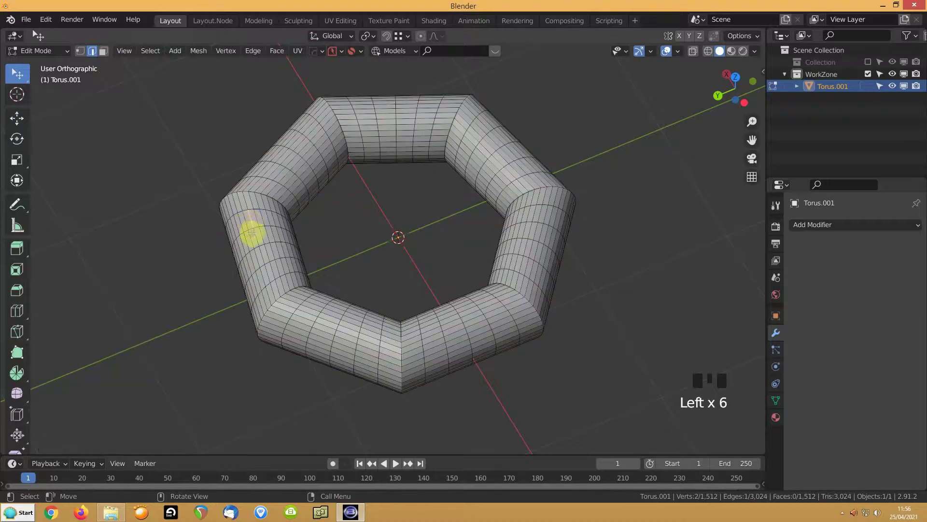
{"action": "left_click", "coordinate": [250, 220], "text": "ctrl+alt"}
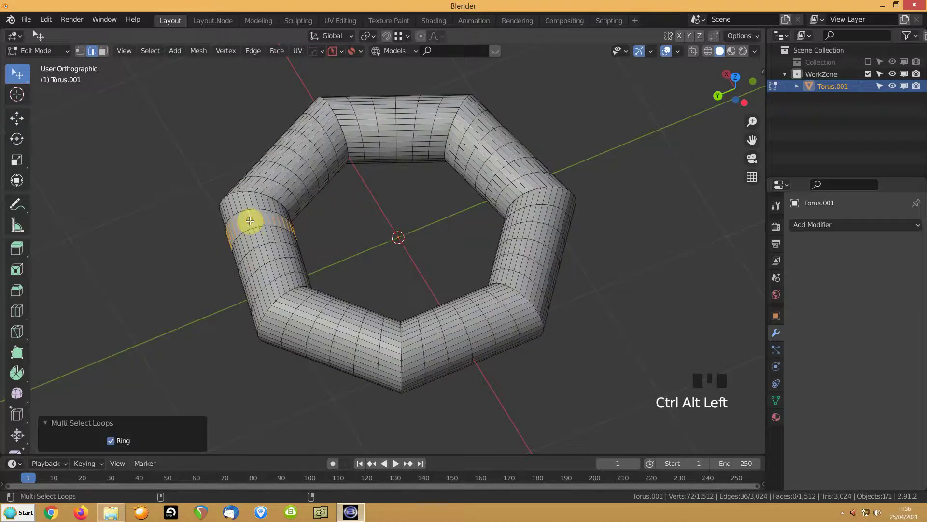
{"action": "left_click", "coordinate": [151, 51]}
{"action": "mouse_move", "coordinate": [193, 237]}
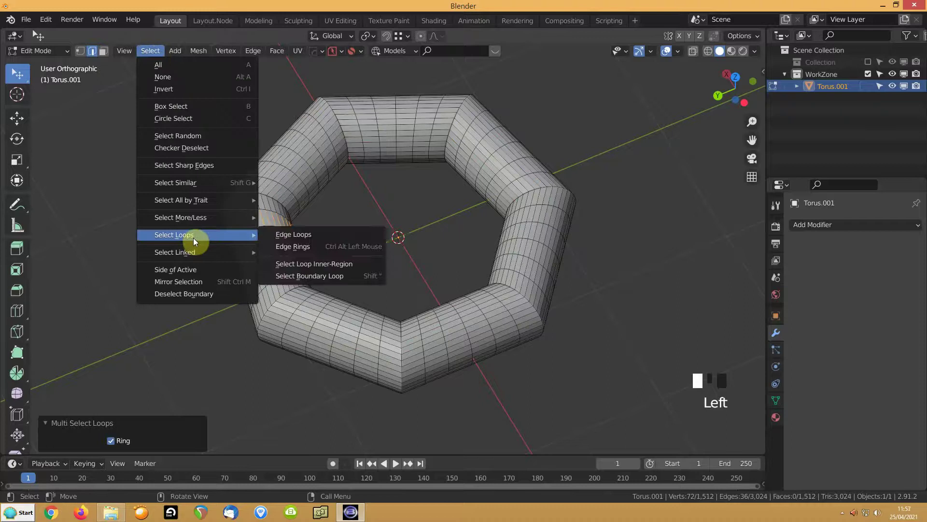
{"action": "left_click", "coordinate": [292, 237]}
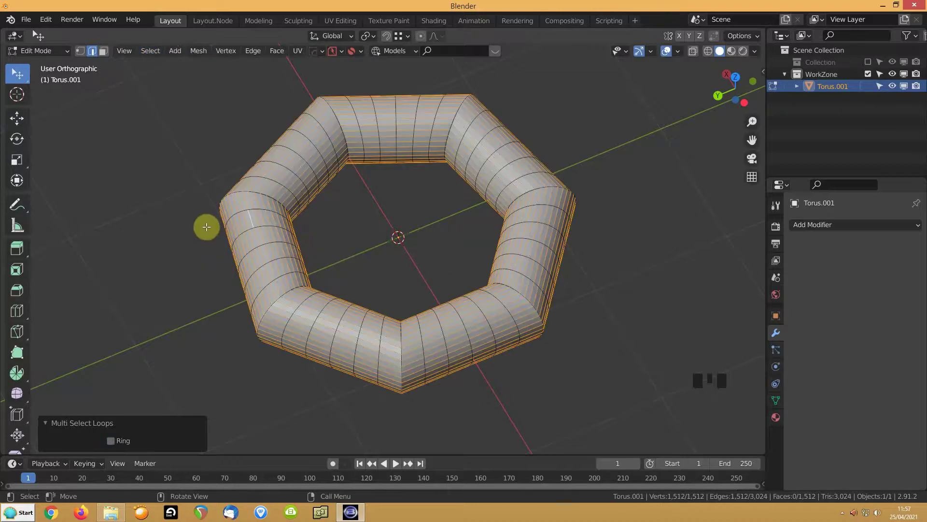
{"action": "right_click", "coordinate": [206, 226]}
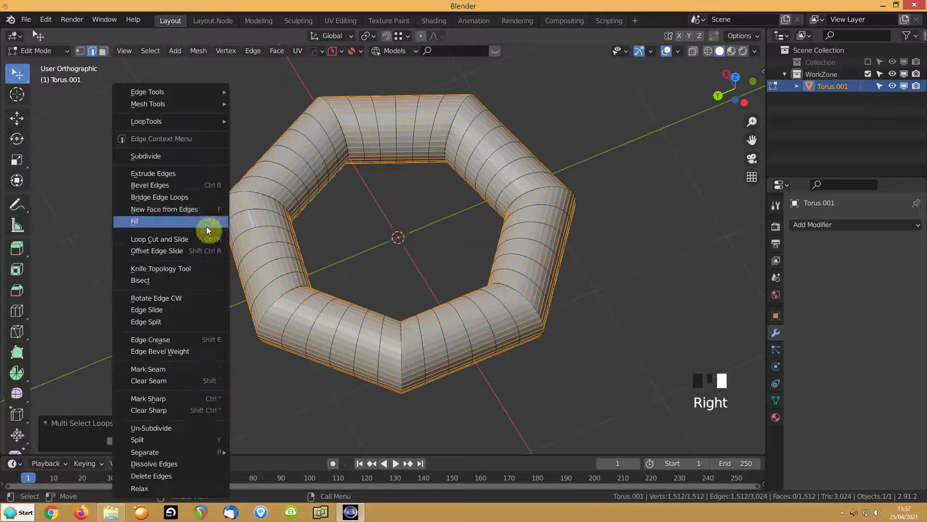
{"action": "mouse_move", "coordinate": [152, 123]}
{"action": "left_click", "coordinate": [263, 132]}
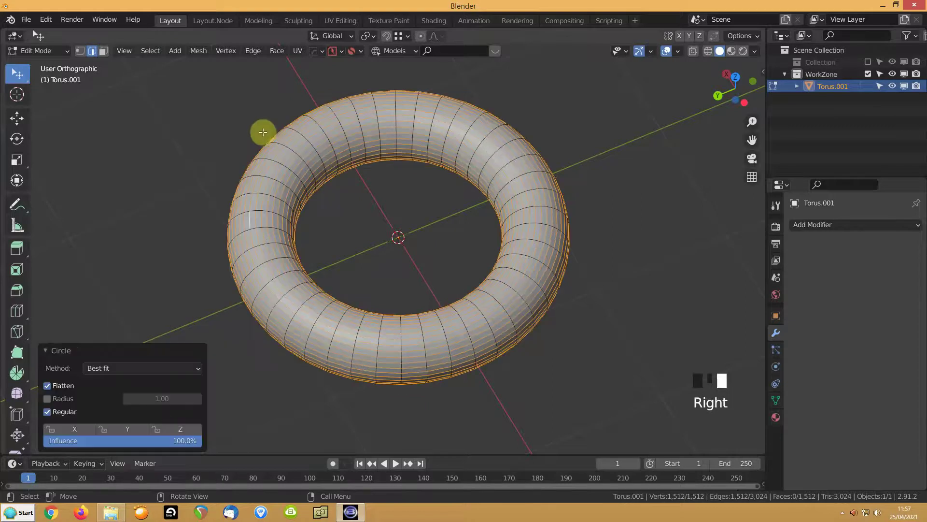
- Delete the finished torus and add a new cube with a size of 2 m at the origin
{"action": "left_click", "coordinate": [184, 224]}
{"action": "key", "text": "Tab"}
{"action": "middle_click_drag", "start_coordinate": [195, 239], "coordinate": [259, 270]}
{"action": "key", "text": "Delete"}
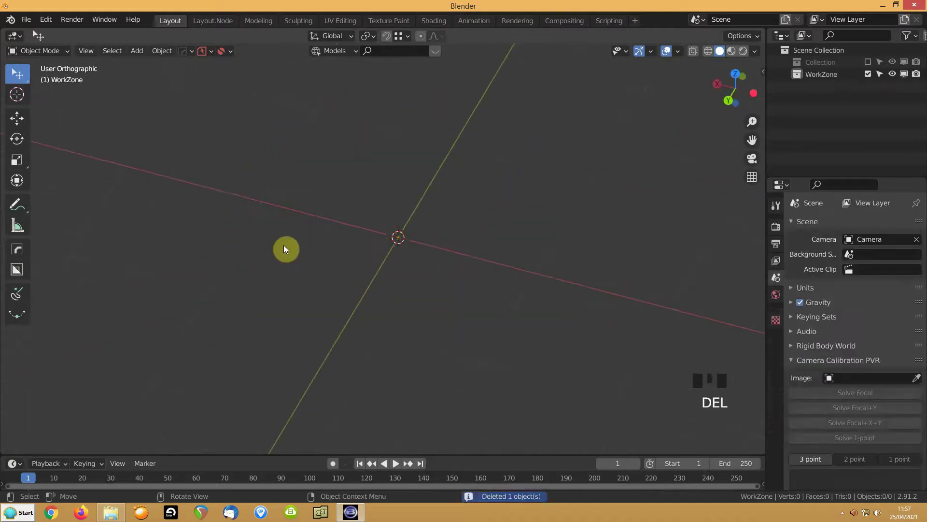
{"action": "key", "text": "shift+a"}
{"action": "mouse_move", "coordinate": [279, 236]}
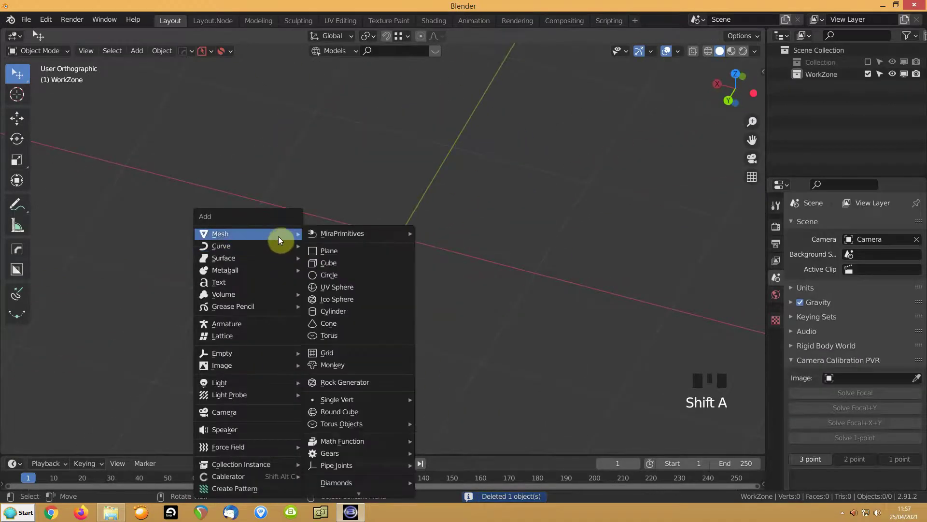
{"action": "left_click", "coordinate": [327, 263]}
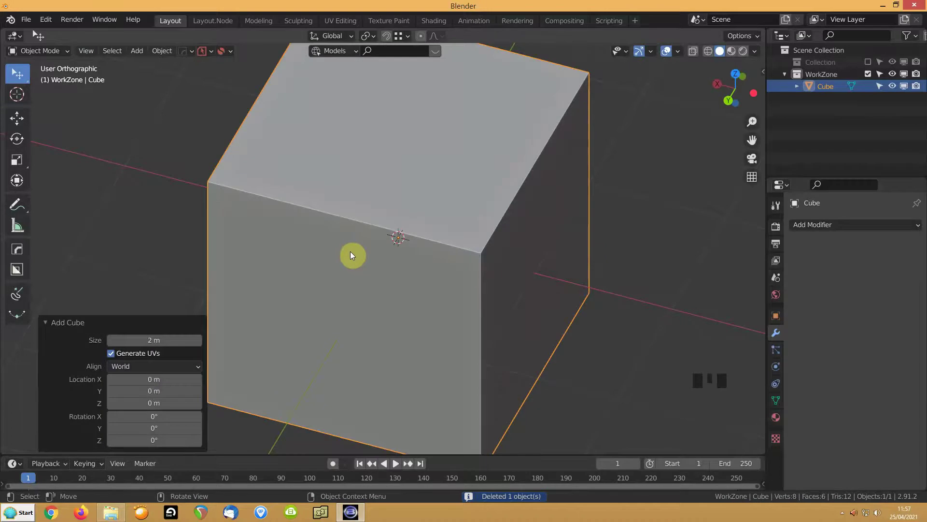
- Scale the cube's mesh in X and Y only, by about 0.203, into a slim vertical column
{"action": "key", "text": "Tab"}
{"action": "key", "text": "s"}
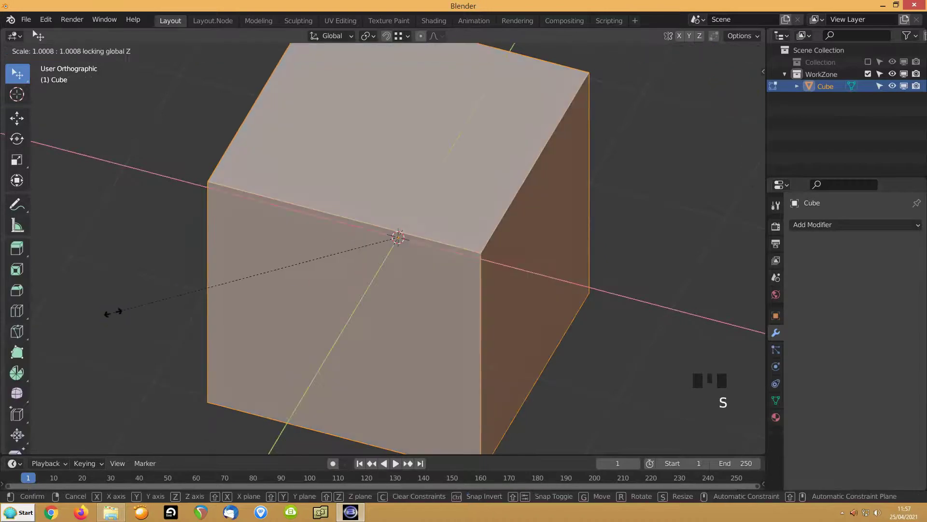
{"action": "left_click", "coordinate": [361, 275]}
{"action": "scroll", "coordinate": [365, 276], "scroll_direction": "up", "scroll_amount": 1}
{"action": "scroll", "coordinate": [363, 279], "scroll_direction": "down", "scroll_amount": 3}
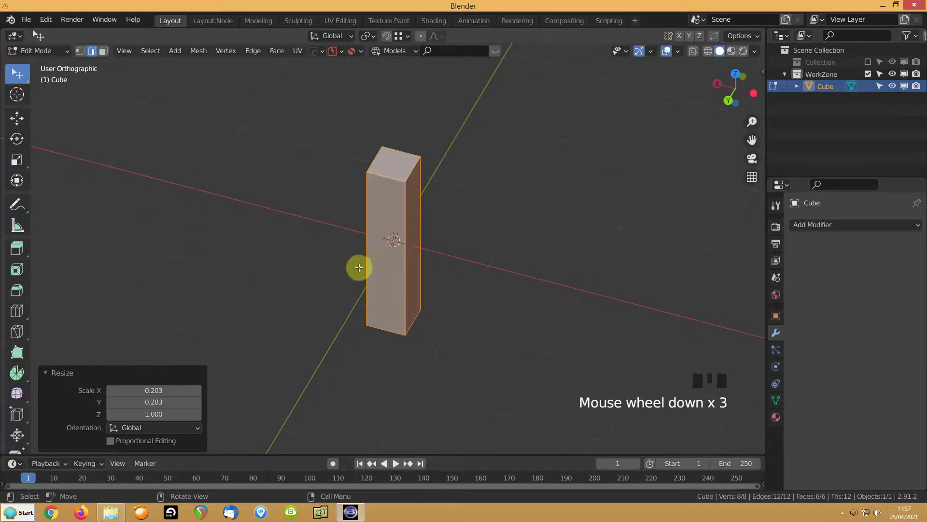
- Add one centred horizontal loop cut around the column and bevel it into a band with a width of about 0.09 m
{"action": "key", "text": "ctrl+r"}
{"action": "left_click", "coordinate": [358, 266]}
{"action": "right_click", "coordinate": [358, 267]}
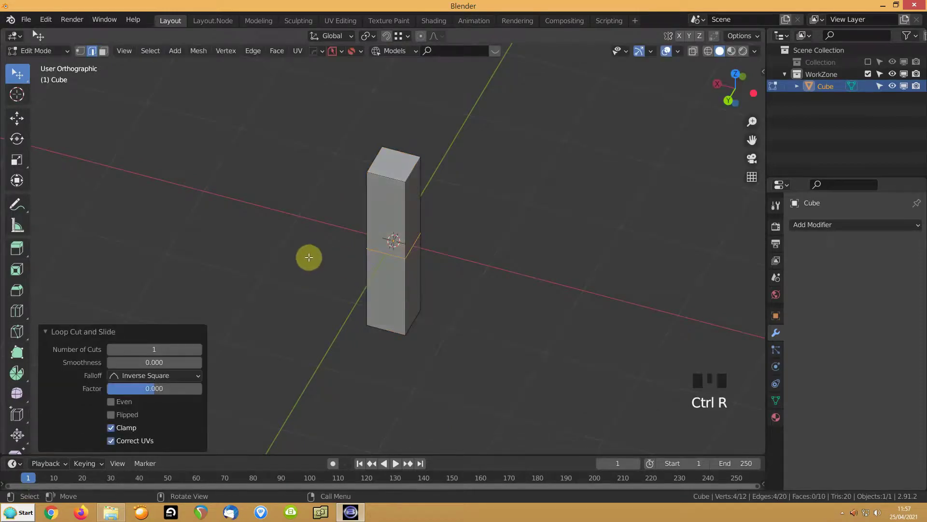
{"action": "key", "text": "ctrl+b"}
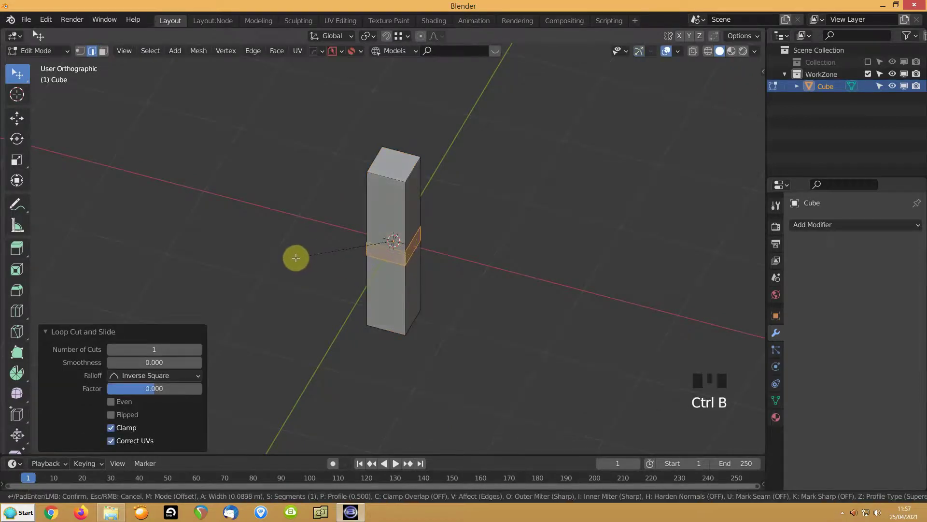
{"action": "left_click", "coordinate": [295, 258]}
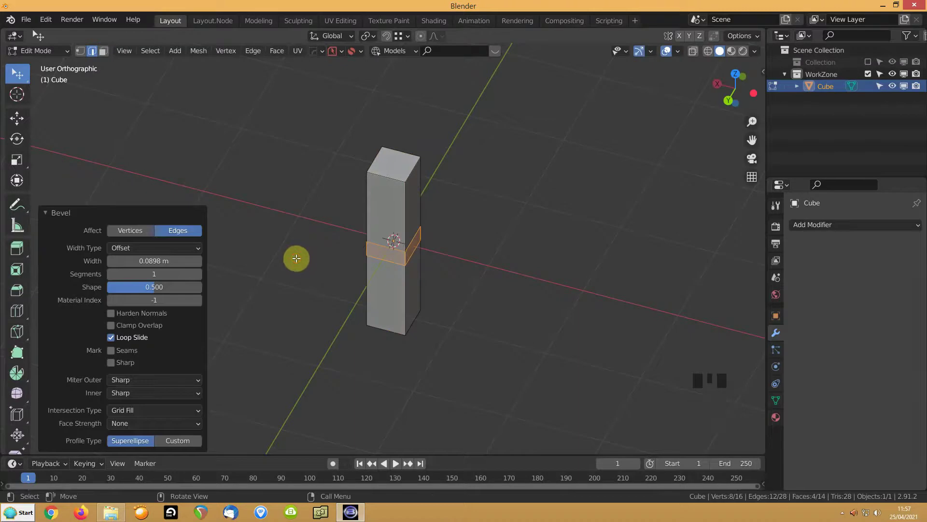
- Extrude the beveled band outward along its normals by about 0.644 m to form a square plate around the column
{"action": "key", "text": "alt+e"}
{"action": "left_click", "coordinate": [300, 257]}
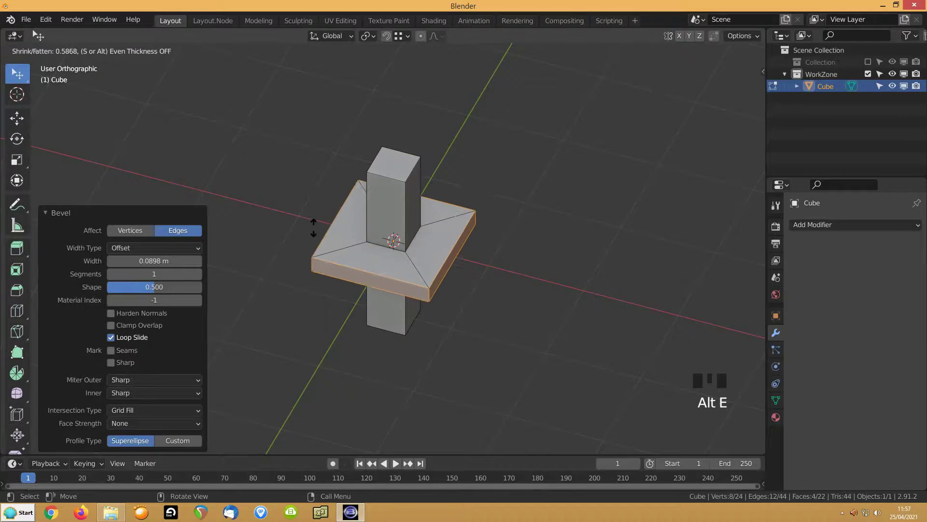
{"action": "left_click", "coordinate": [314, 226]}
{"action": "middle_click_drag", "start_coordinate": [314, 226], "coordinate": [48, 282]}
{"action": "key", "text": "s"}
{"action": "key", "text": "z"}
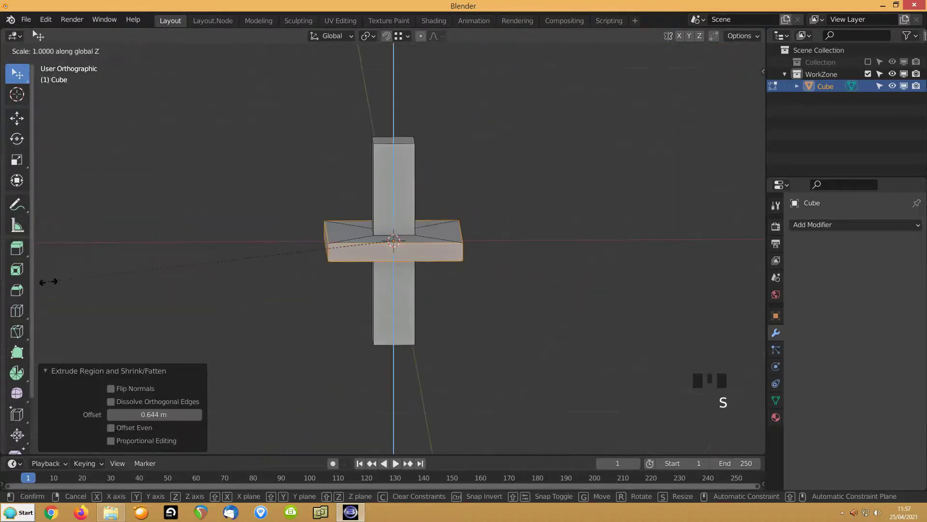
{"action": "right_click", "coordinate": [53, 289]}
- Grow the selection to the whole plate and thin it by scaling about 0.704 along Z
{"action": "key", "text": "ctrl+KP_Add"}
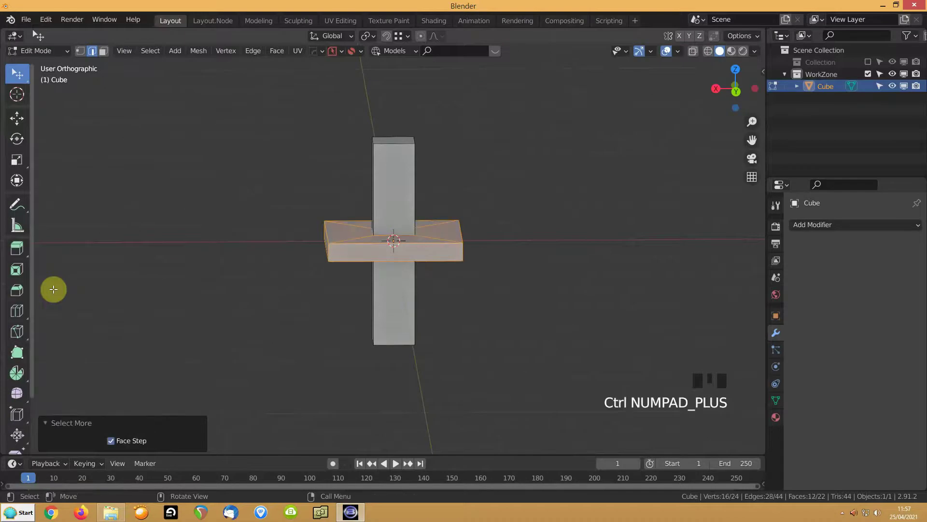
{"action": "key", "text": "s"}
{"action": "key", "text": "z"}
{"action": "left_click", "coordinate": [182, 287]}
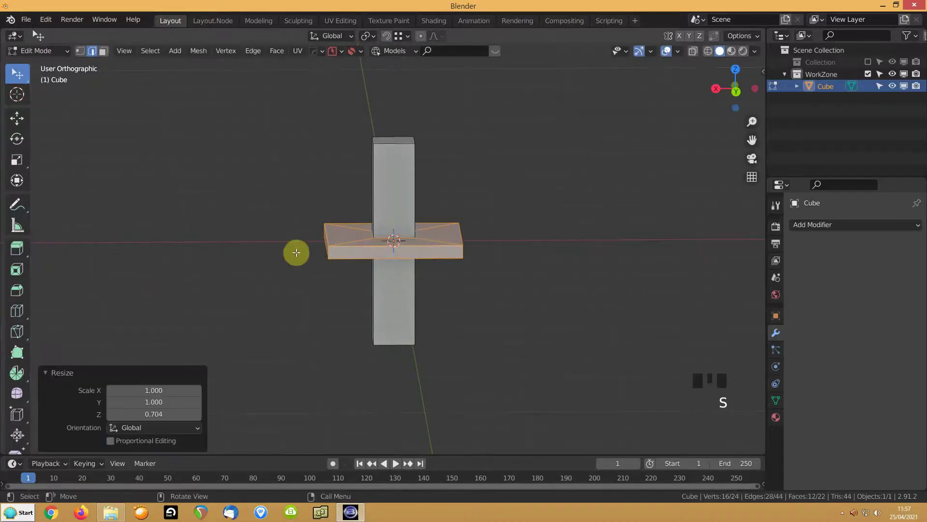
- Select the edge ring crossing the column and plate from the column's upper front edge, and subdivide it with one cut
{"action": "left_click", "coordinate": [364, 219]}
{"action": "middle_click_drag", "start_coordinate": [323, 222], "coordinate": [317, 275]}
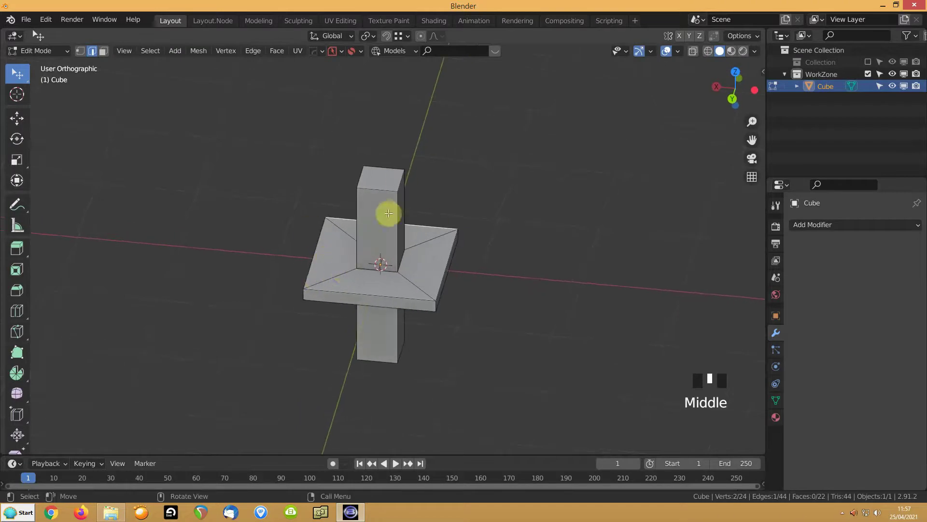
{"action": "left_click", "coordinate": [375, 193], "text": "ctrl+alt"}
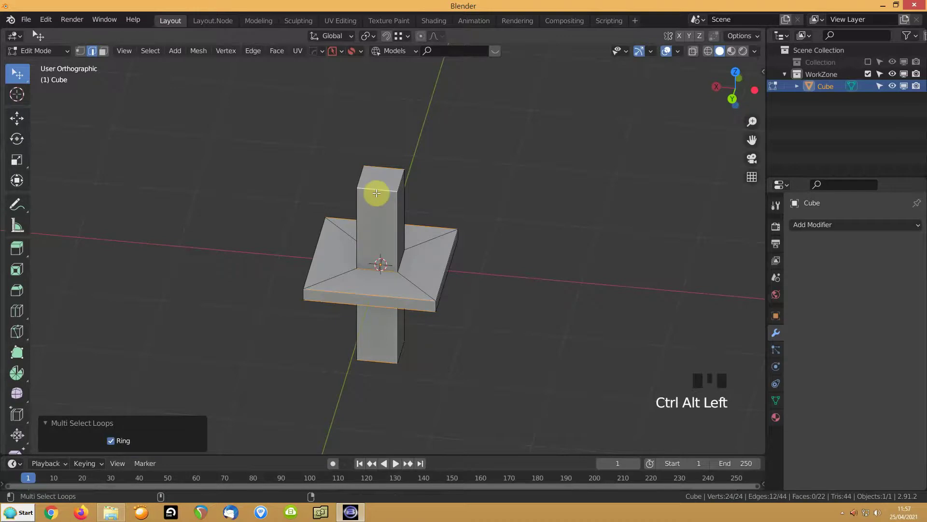
{"action": "right_click", "coordinate": [377, 193]}
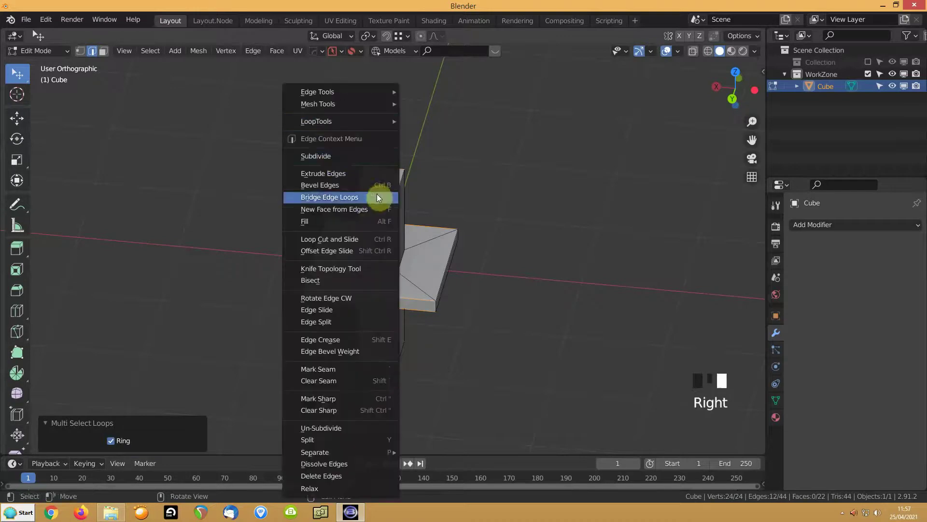
{"action": "left_click", "coordinate": [334, 157]}
- Select the four diagonal corner edges on the plate's upper side and dissolve them
{"action": "left_click", "coordinate": [330, 279]}
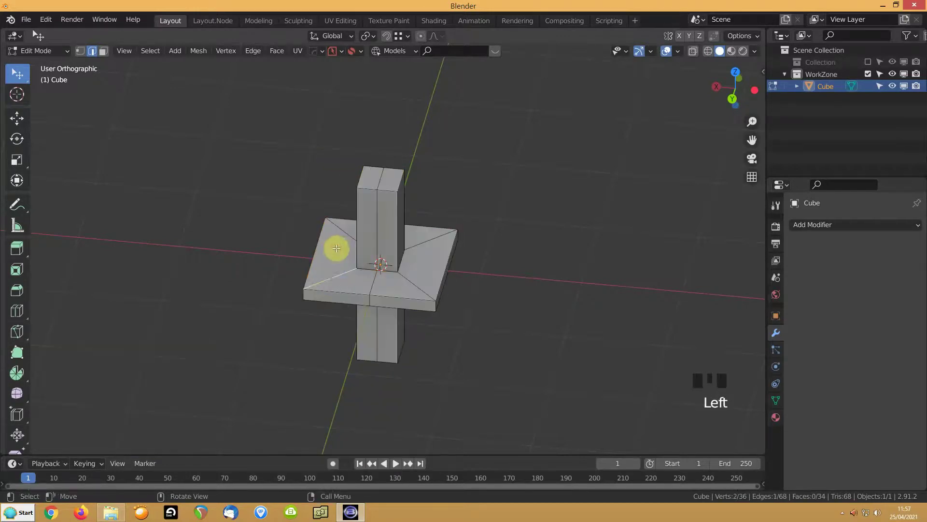
{"action": "left_click", "coordinate": [424, 248], "text": "shift"}
{"action": "left_click", "coordinate": [394, 294], "text": "shift"}
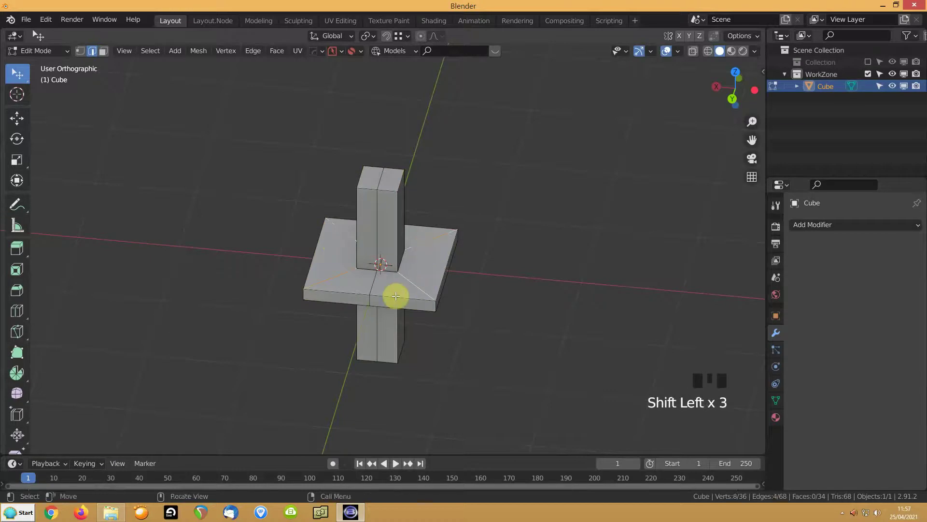
{"action": "key", "text": "ctrl+x"}
- Select the four diagonal corner edges on the plate's underside and dissolve them
{"action": "middle_click_drag", "start_coordinate": [384, 325], "coordinate": [368, 207]}
{"action": "left_click", "coordinate": [328, 252]}
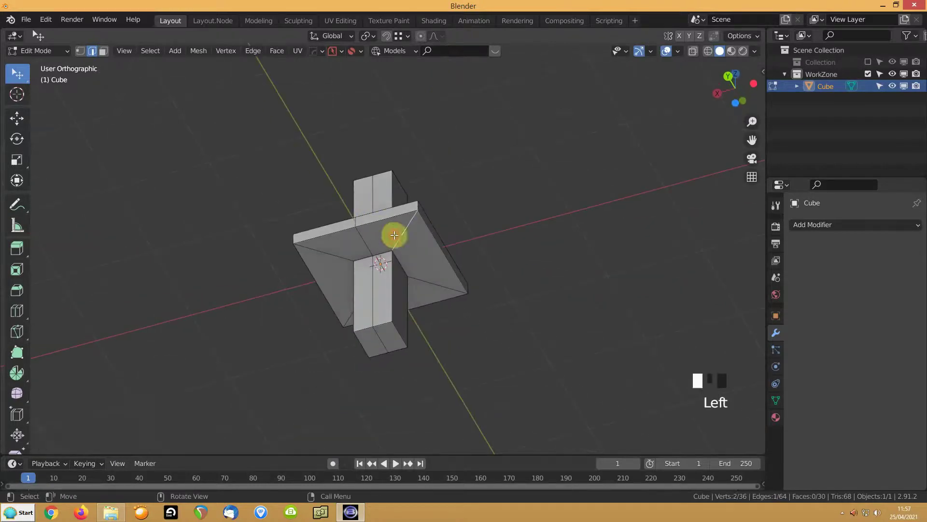
{"action": "left_click", "coordinate": [436, 285], "text": "shift"}
{"action": "left_click", "coordinate": [325, 290], "text": "shift"}
{"action": "middle_click_drag", "start_coordinate": [325, 291], "coordinate": [377, 251]}
{"action": "left_click", "coordinate": [325, 298], "text": "shift"}
{"action": "key", "text": "ctrl+x"}
- Select both halves of the plate's upper and lower faces and convert the selection to their boundary edges
{"action": "middle_click_drag", "start_coordinate": [356, 183], "coordinate": [308, 287]}
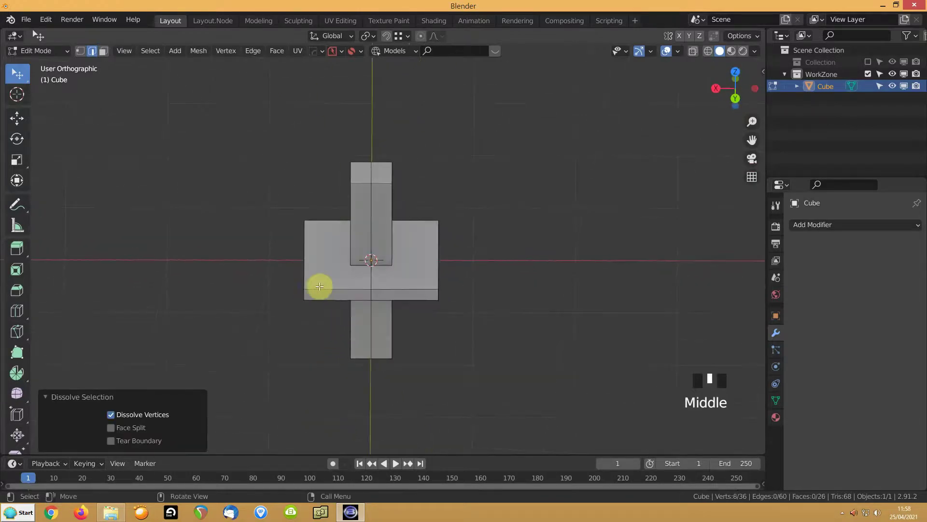
{"action": "key", "text": "3"}
{"action": "left_click", "coordinate": [325, 283]}
{"action": "left_click", "coordinate": [402, 269], "text": "shift"}
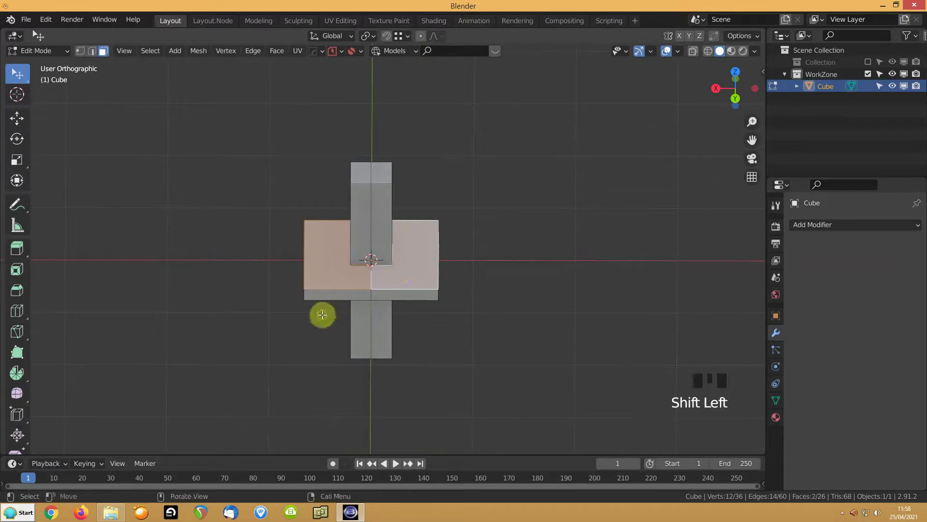
{"action": "middle_click_drag", "start_coordinate": [322, 314], "coordinate": [327, 221]}
{"action": "left_click", "coordinate": [343, 249], "text": "shift"}
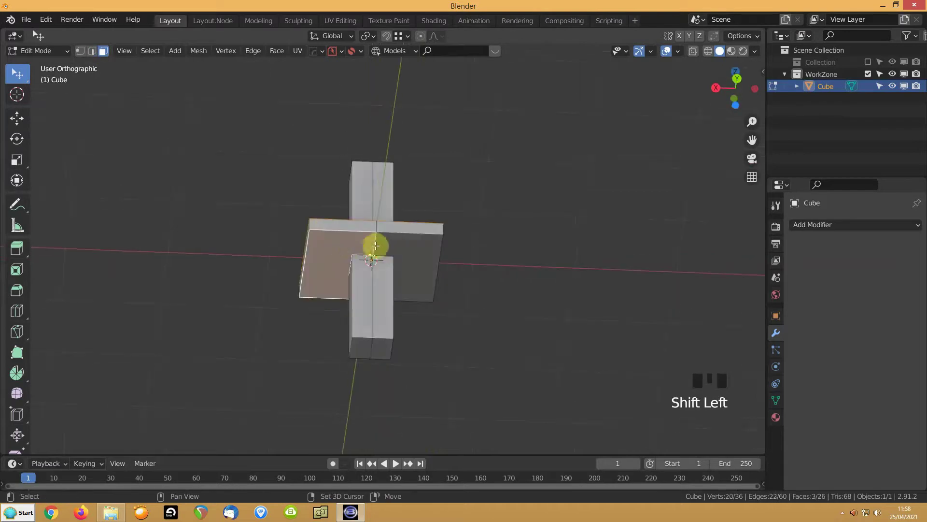
{"action": "left_click", "coordinate": [395, 249], "text": "shift"}
{"action": "key", "text": "shift+apostrophe"}
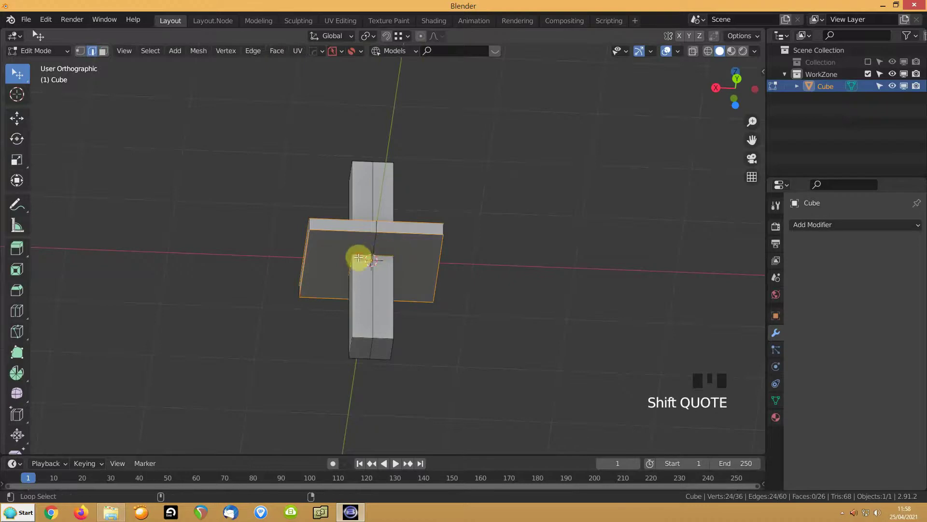
- Deselect the inner edge loops around the column, keeping only the plate's upper and lower outer edges selected
{"action": "middle_click_drag", "start_coordinate": [361, 256], "coordinate": [356, 287]}
{"action": "left_click", "coordinate": [326, 265], "text": "alt+shift"}
{"action": "left_click", "coordinate": [394, 257], "text": "alt+shift"}
{"action": "left_click", "coordinate": [356, 300], "text": "alt+shift"}
{"action": "middle_click_drag", "start_coordinate": [356, 299], "coordinate": [377, 260]}
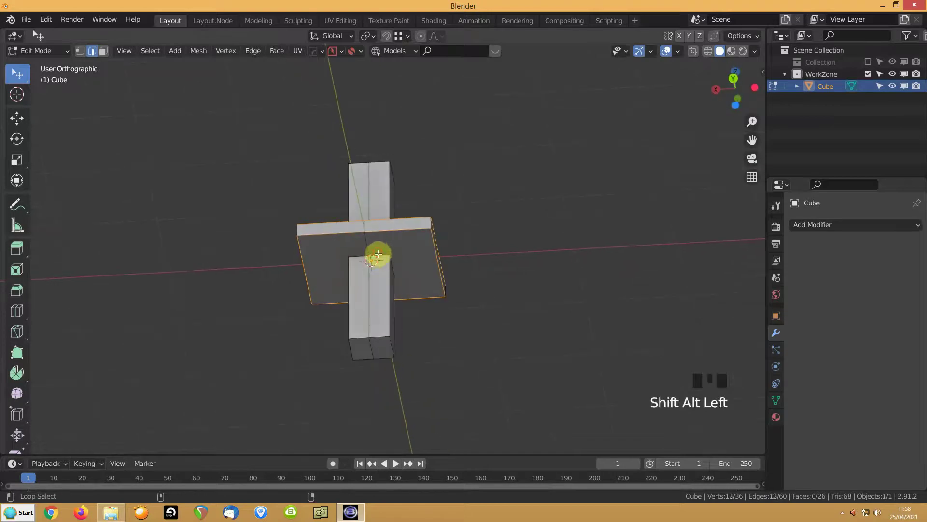
- Subdivide the plate's selected outer edges with 12 cuts
{"action": "middle_click_drag", "start_coordinate": [333, 236], "coordinate": [379, 342]}
{"action": "right_click", "coordinate": [153, 268]}
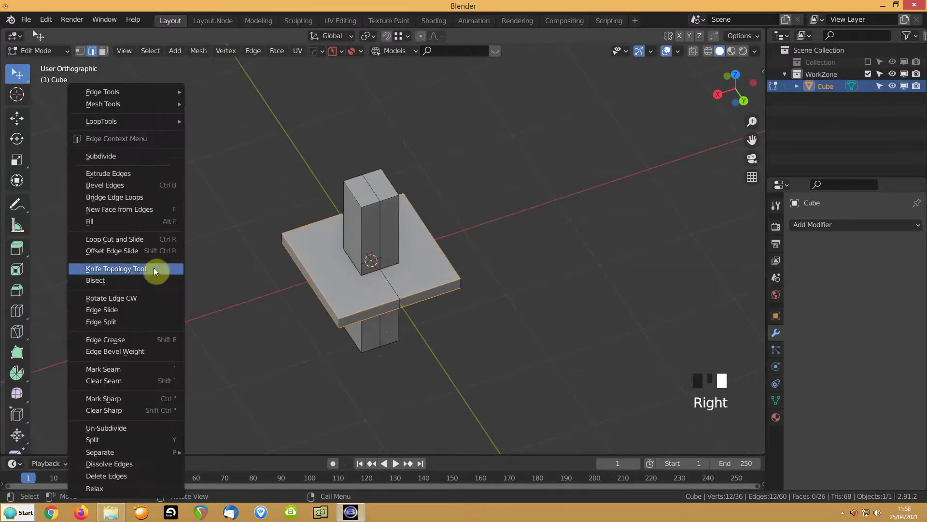
{"action": "left_click", "coordinate": [78, 156]}
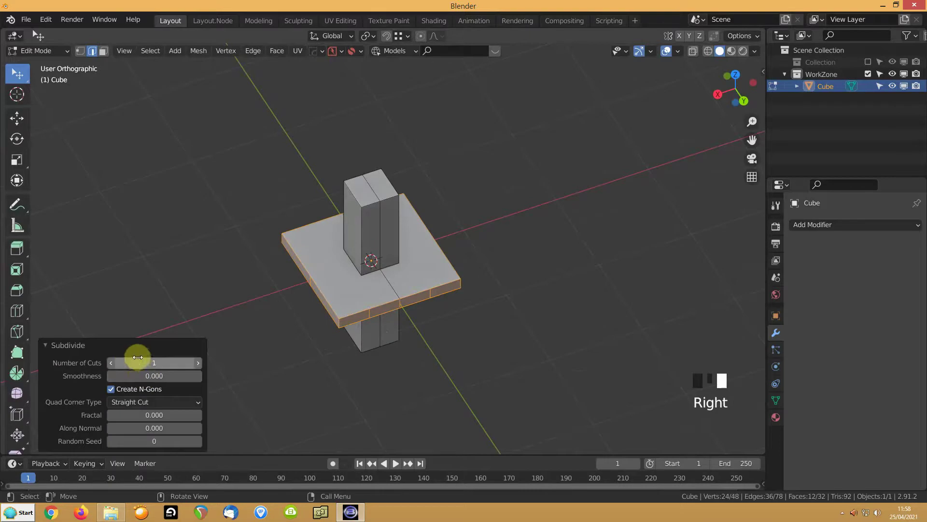
{"action": "left_click", "coordinate": [138, 362]}
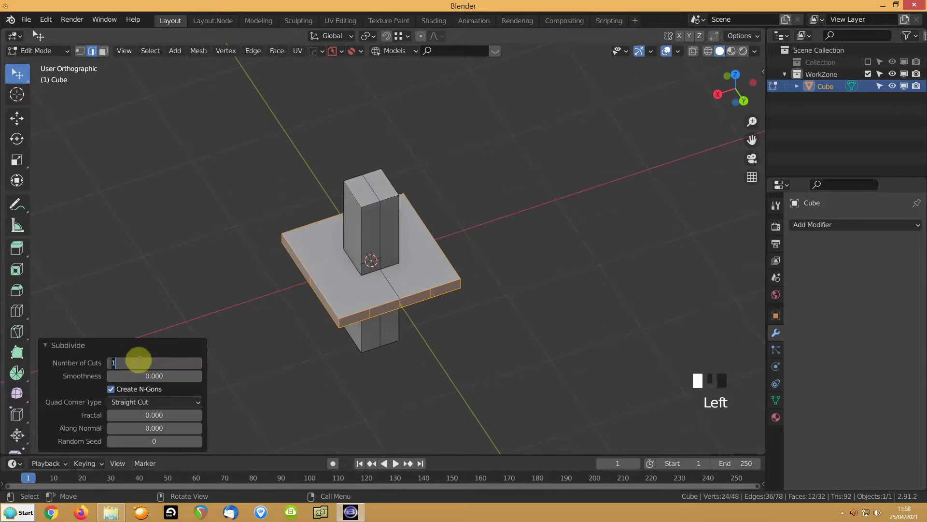
{"action": "key", "text": "Return"}
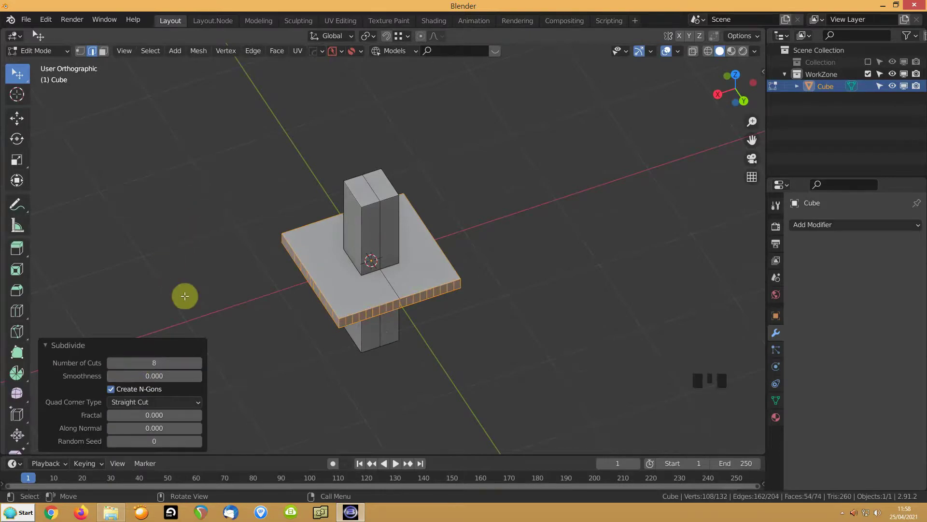
{"action": "left_click", "coordinate": [139, 365]}
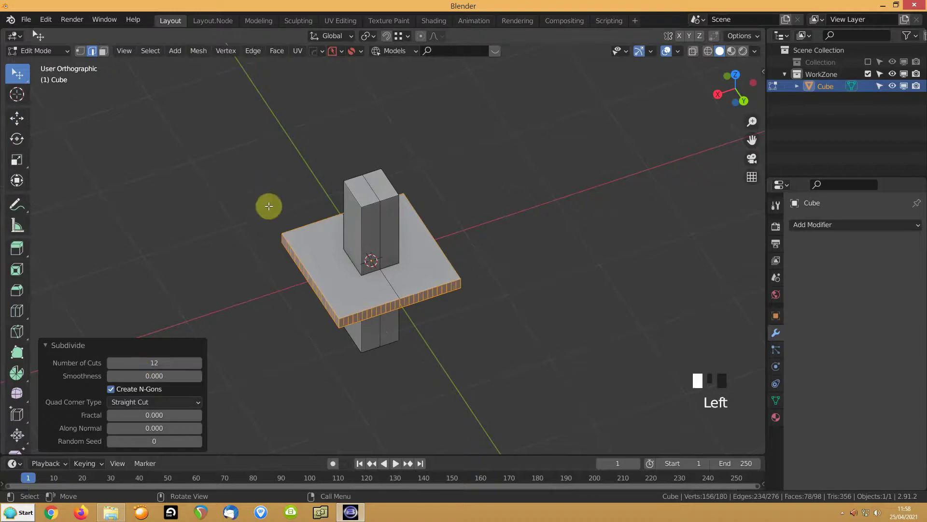
{"action": "key", "text": "3"}
{"action": "left_click", "coordinate": [392, 266]}
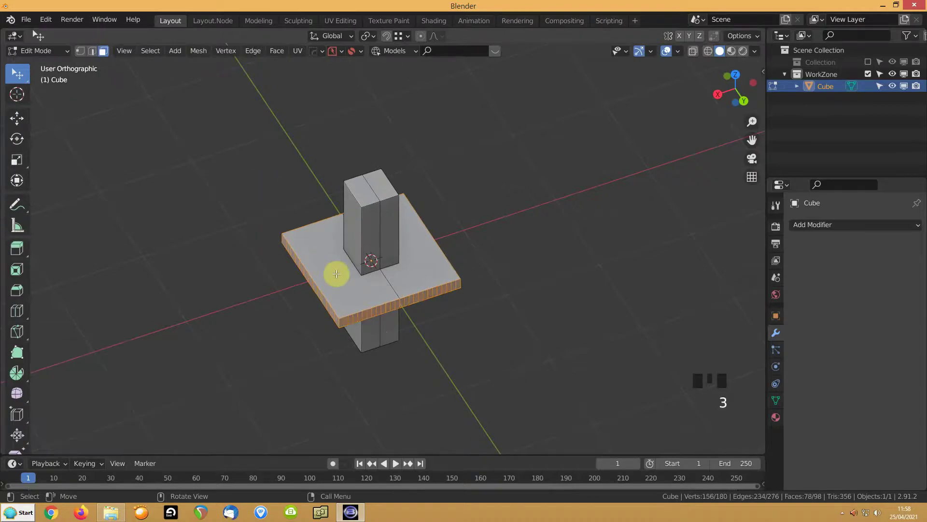
{"action": "left_click", "coordinate": [410, 269], "text": "shift"}
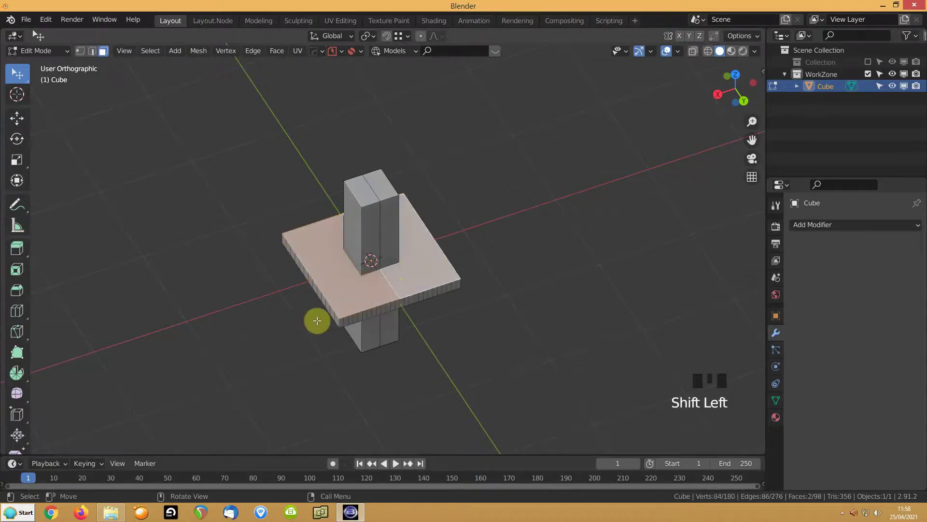
- Select the outer edge loops of both plate halves on the upper side and the underside in edge mode
{"action": "key", "text": "2"}
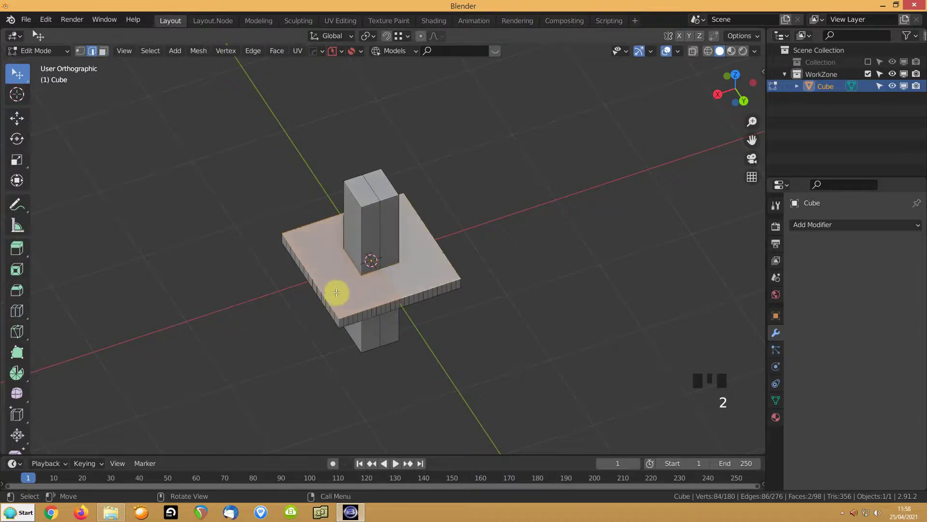
{"action": "left_click", "coordinate": [353, 306], "text": "alt"}
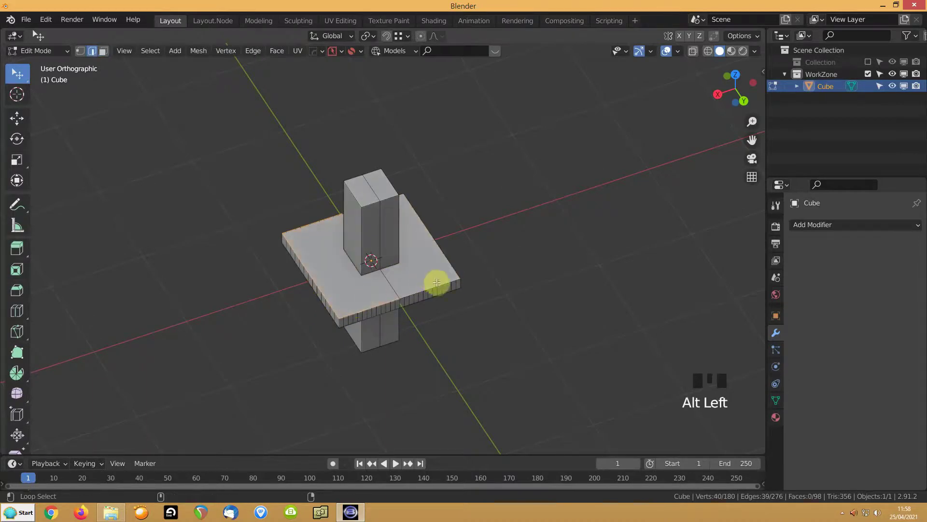
{"action": "middle_click_drag", "start_coordinate": [245, 314], "coordinate": [275, 207]}
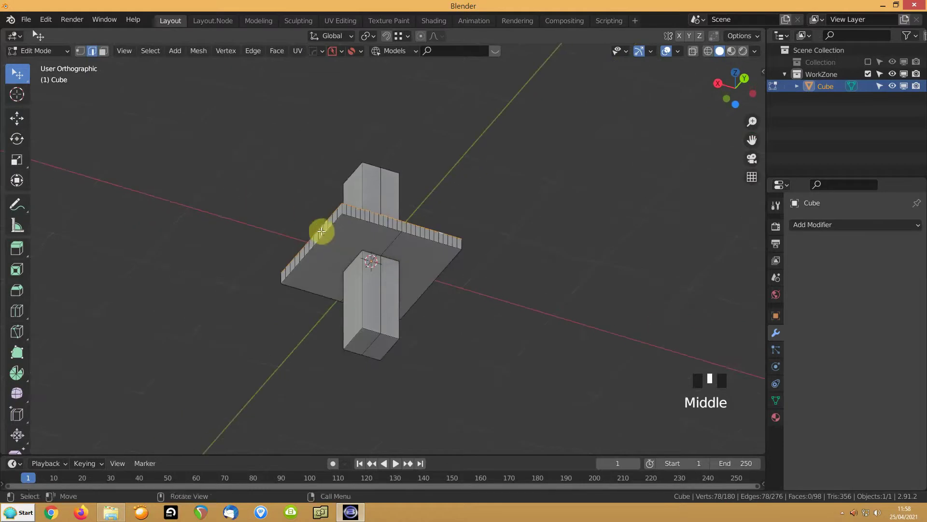
{"action": "left_click", "coordinate": [330, 236], "text": "alt+shift"}
{"action": "left_click", "coordinate": [438, 258], "text": "alt+shift"}
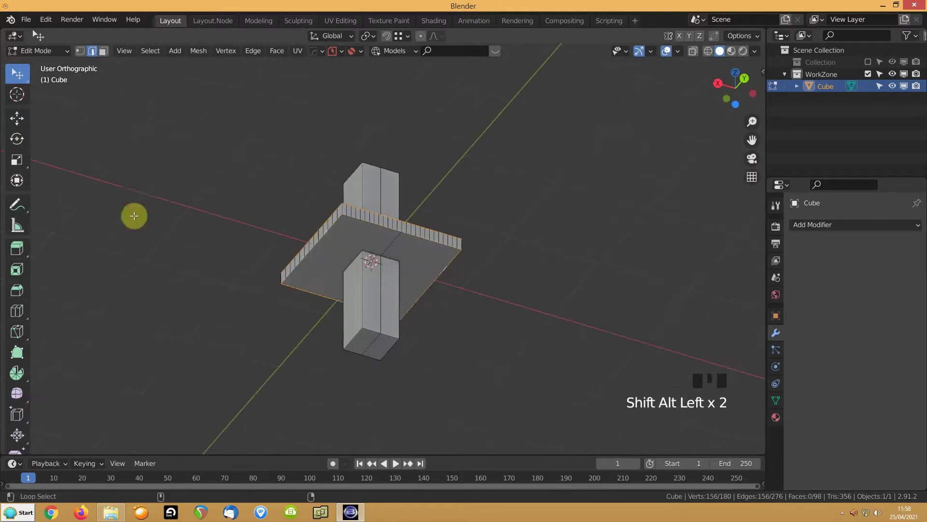
{"action": "middle_click_drag", "start_coordinate": [204, 209], "coordinate": [159, 246]}
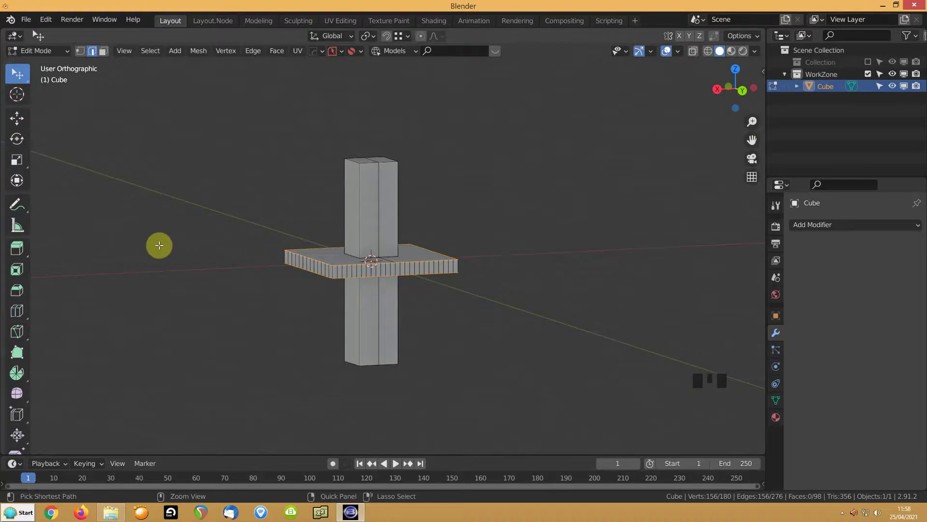
- Turn the plate's selected outer edge loops into circles, return to Object Mode and shade the whole object smooth
{"action": "key", "text": "ctrl+w"}
{"action": "mouse_move", "coordinate": [258, 203]}
{"action": "middle_mouse_down"}
{"action": "mouse_move", "coordinate": [224, 259]}
{"action": "mouse_move", "coordinate": [194, 249]}
{"action": "middle_mouse_up"}
{"action": "key", "text": "Tab"}
{"action": "right_click", "coordinate": [176, 237]}
{"action": "right_click", "coordinate": [137, 224]}
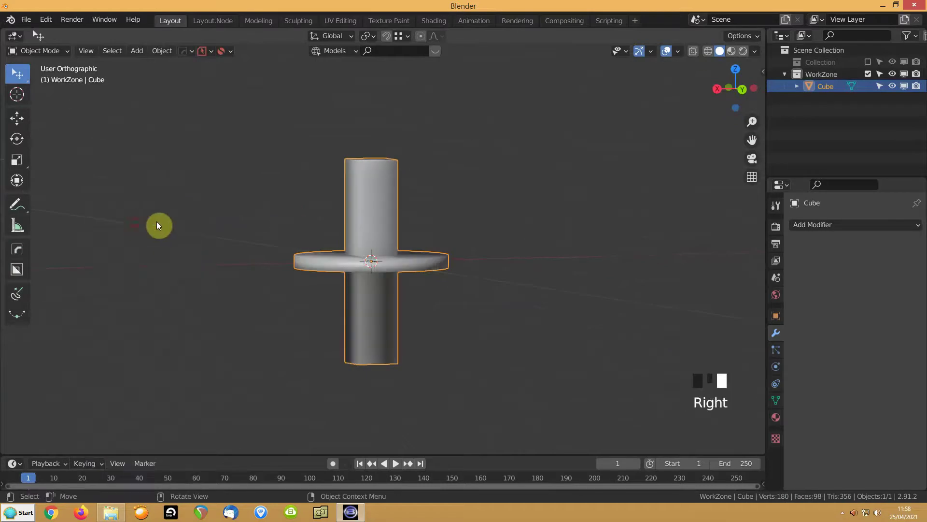
- Sharpen the object with Ssharp at 30° and add a Bevel modifier with a 0.0148 m width and 6 segments
{"action": "key", "text": "q"}
{"action": "left_click", "coordinate": [258, 191]}
{"action": "scroll", "coordinate": [275, 217], "scroll_direction": "up", "scroll_amount": 2}
{"action": "key", "text": "q"}
{"action": "left_click", "coordinate": [261, 223]}
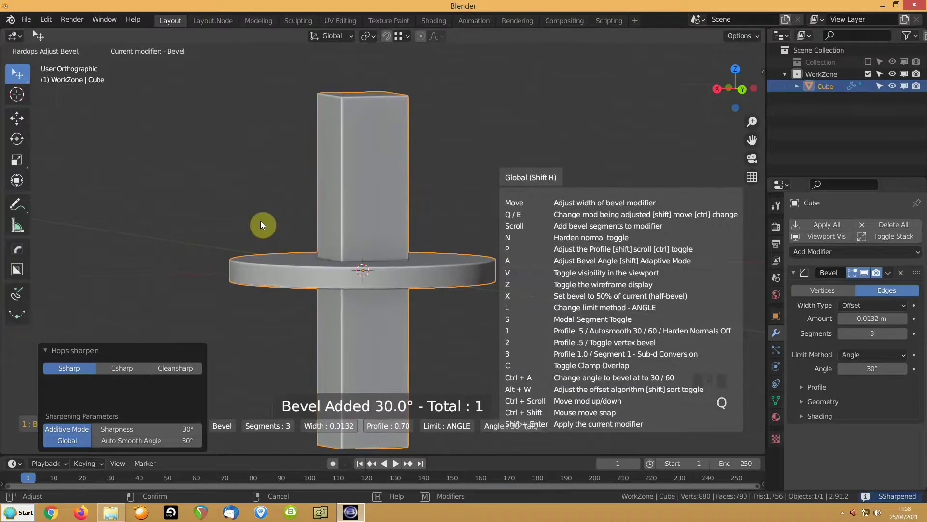
{"action": "scroll", "coordinate": [259, 221], "scroll_direction": "up", "scroll_amount": 3}
{"action": "left_click", "coordinate": [261, 219]}
{"action": "middle_click_drag", "start_coordinate": [263, 217], "coordinate": [277, 245]}
{"action": "scroll", "coordinate": [289, 254], "scroll_direction": "down", "scroll_amount": 5}
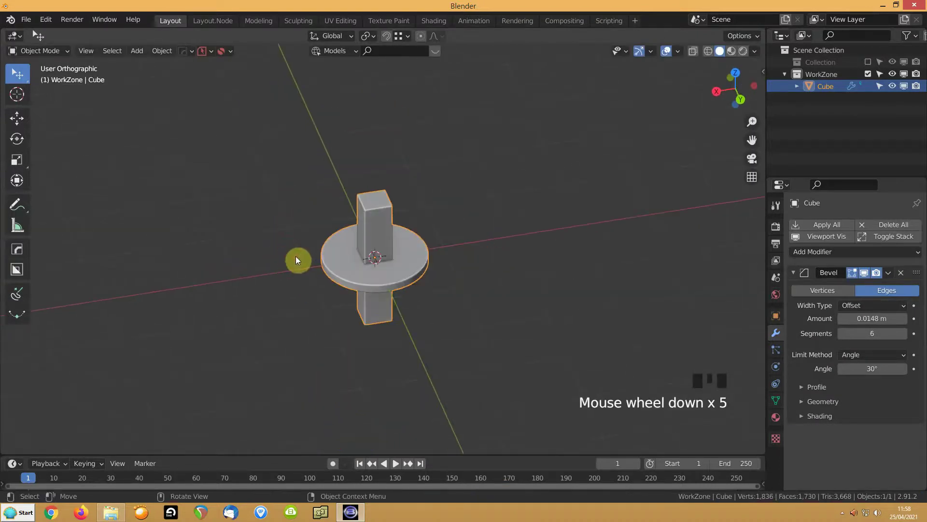
- Turn on the wireframe overlay in the viewport to show the bevelled object's edges
{"action": "key", "text": "alt+v"}
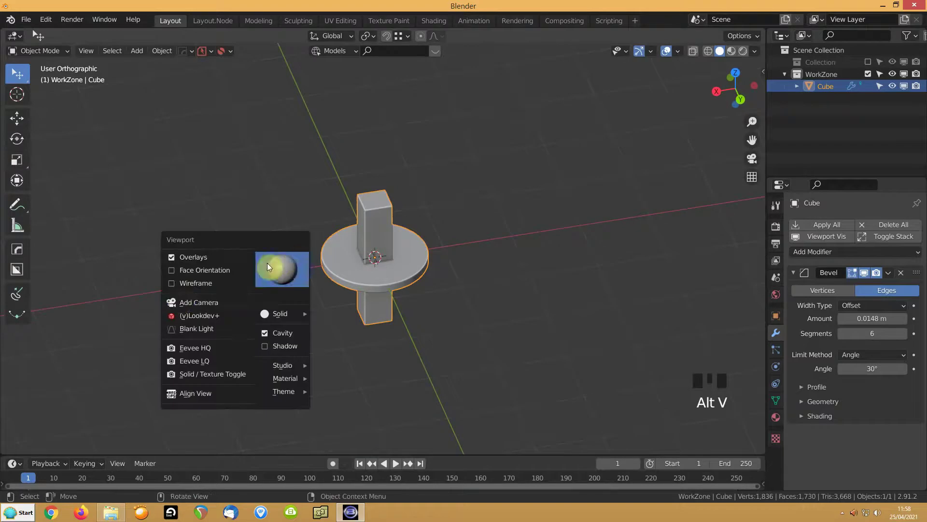
{"action": "left_click", "coordinate": [193, 282]}
{"action": "scroll", "coordinate": [303, 284], "scroll_direction": "up", "scroll_amount": 1}
{"action": "scroll", "coordinate": [302, 285], "scroll_direction": "up", "scroll_amount": 5}
{"action": "middle_click_drag", "start_coordinate": [190, 285], "coordinate": [410, 297]}
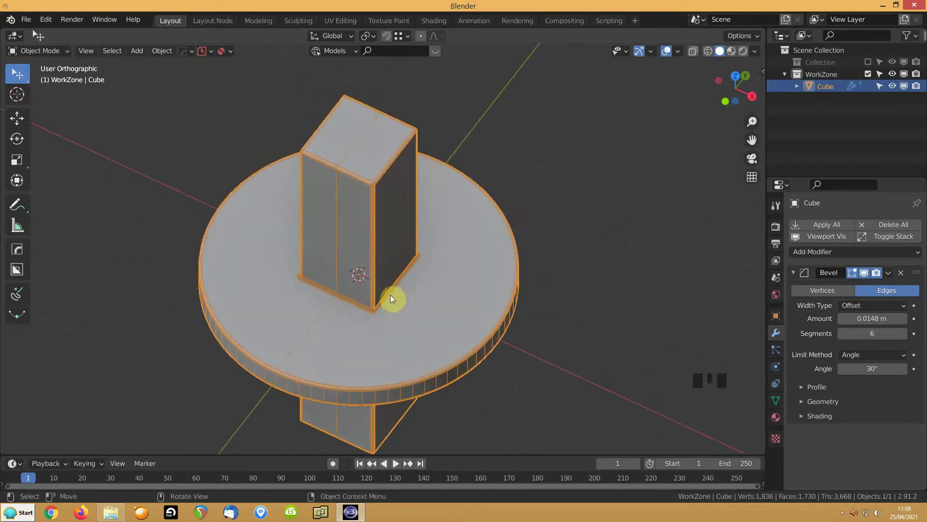
- Examine the round plate and column mesh in both Edit Mode and Object Mode
{"action": "key", "text": "Tab"}
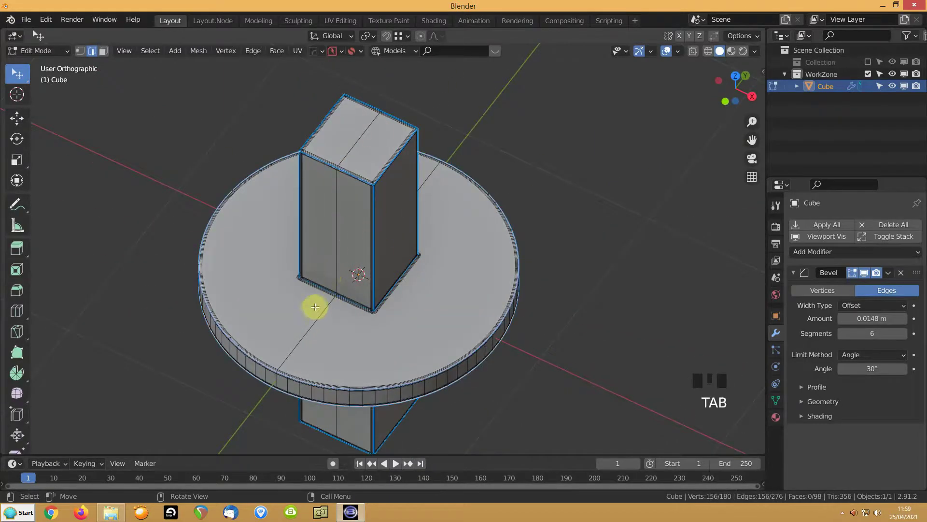
{"action": "scroll", "coordinate": [321, 295], "scroll_direction": "down", "scroll_amount": 5}
{"action": "key", "text": "Tab"}
{"action": "middle_click_drag", "start_coordinate": [396, 275], "coordinate": [356, 239]}
{"action": "middle_click_drag", "start_coordinate": [363, 303], "coordinate": [397, 252], "text": "ctrl"}
{"action": "scroll", "coordinate": [365, 251], "scroll_direction": "down", "scroll_amount": 4}
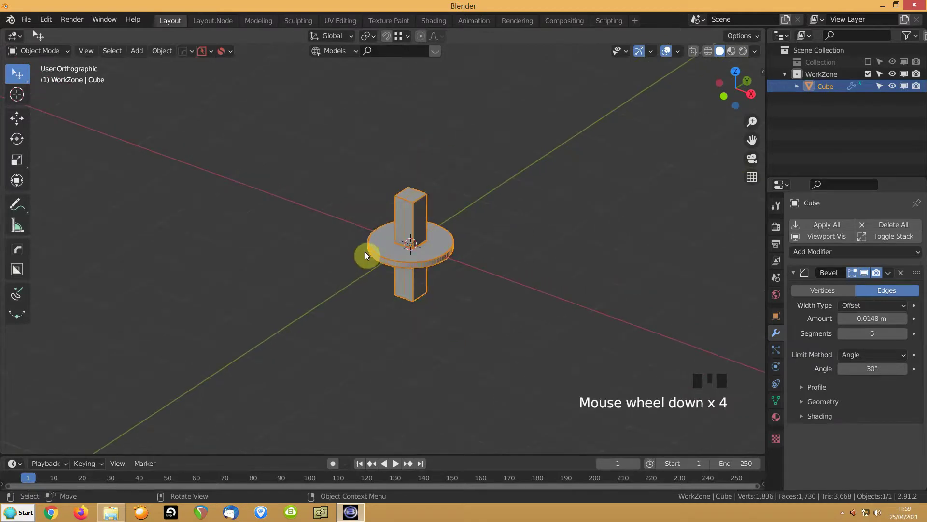
{"action": "key", "text": "Tab"}
{"action": "key", "text": "Tab"}
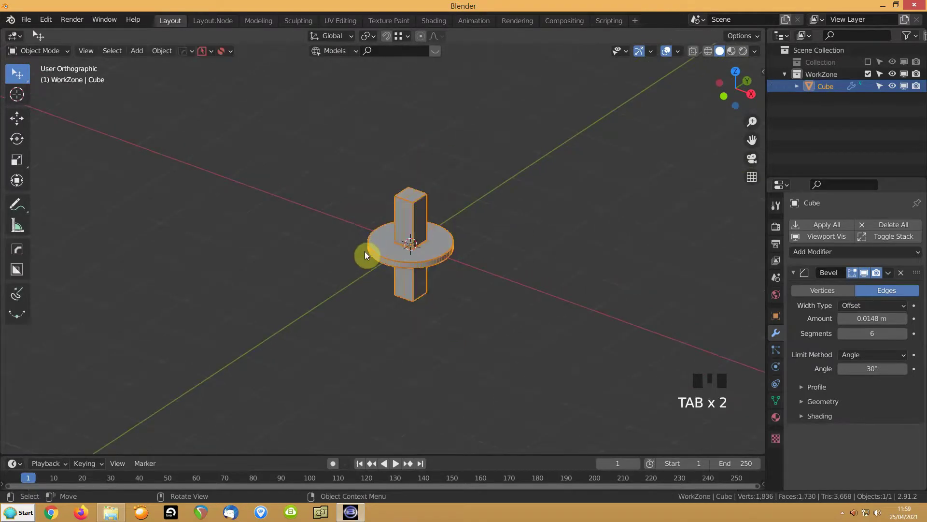
- Delete the column object and add a new mesh plane at the centre of the scene
{"action": "key", "text": "Delete"}
{"action": "key", "text": "shift+a"}
{"action": "mouse_move", "coordinate": [370, 254]}
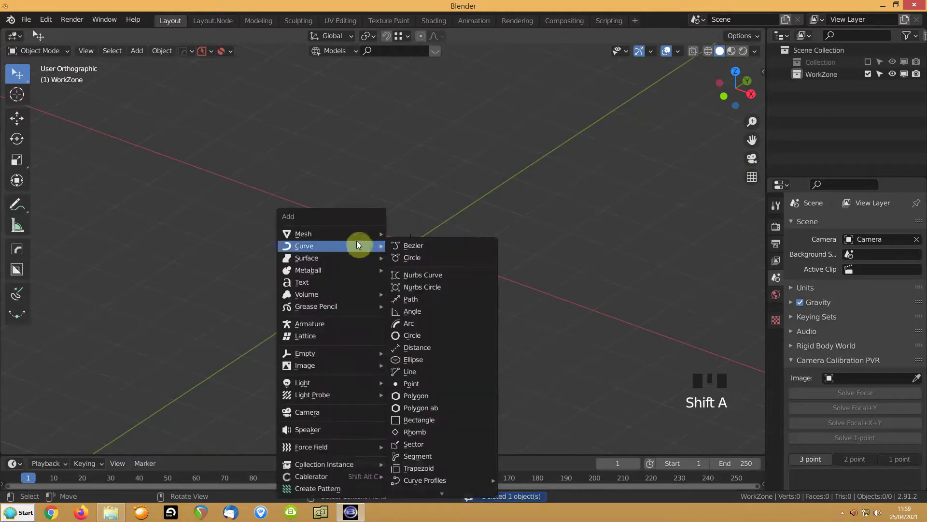
{"action": "mouse_move", "coordinate": [352, 240]}
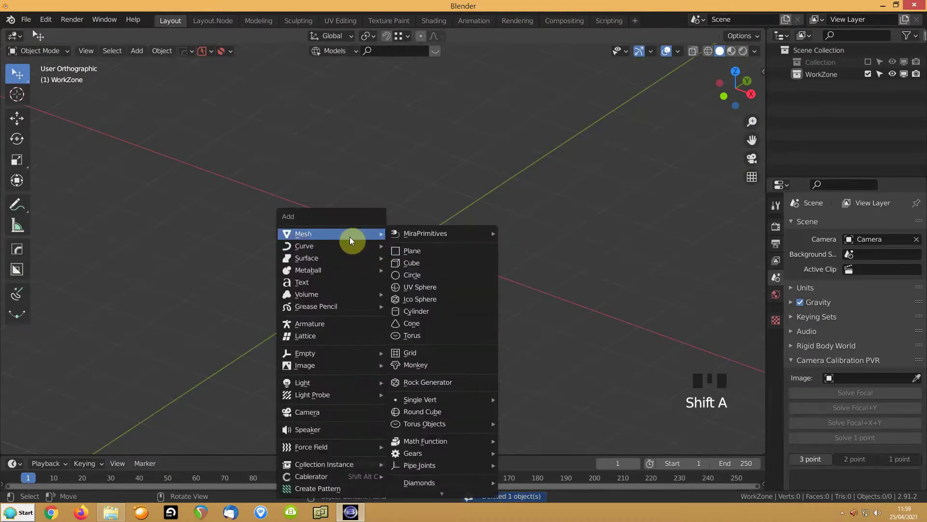
{"action": "left_click", "coordinate": [416, 250]}
{"action": "scroll", "coordinate": [333, 233], "scroll_direction": "up", "scroll_amount": 1}
- Subdivide the plane three times with one cut each, producing an 8 by 8 grid of faces
{"action": "key", "text": "Tab"}
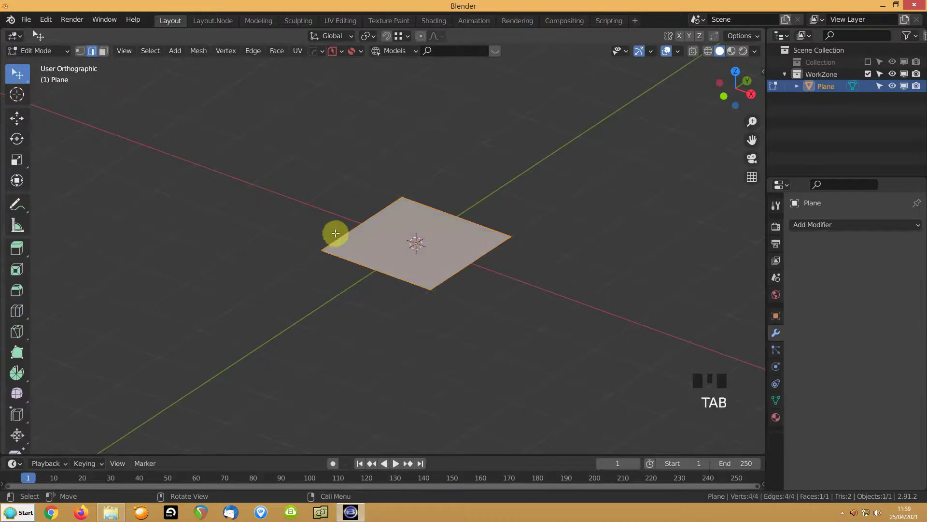
{"action": "right_click", "coordinate": [328, 241]}
{"action": "left_click", "coordinate": [284, 153]}
{"action": "key", "text": "Tab"}
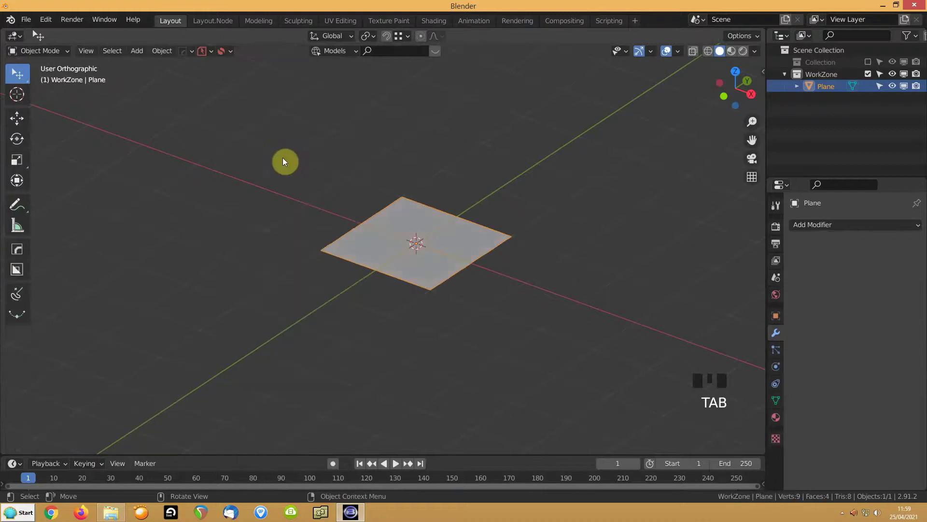
{"action": "key", "text": "shift+r"}
{"action": "key", "text": "shift+r"}
{"action": "key", "text": "shift+r"}
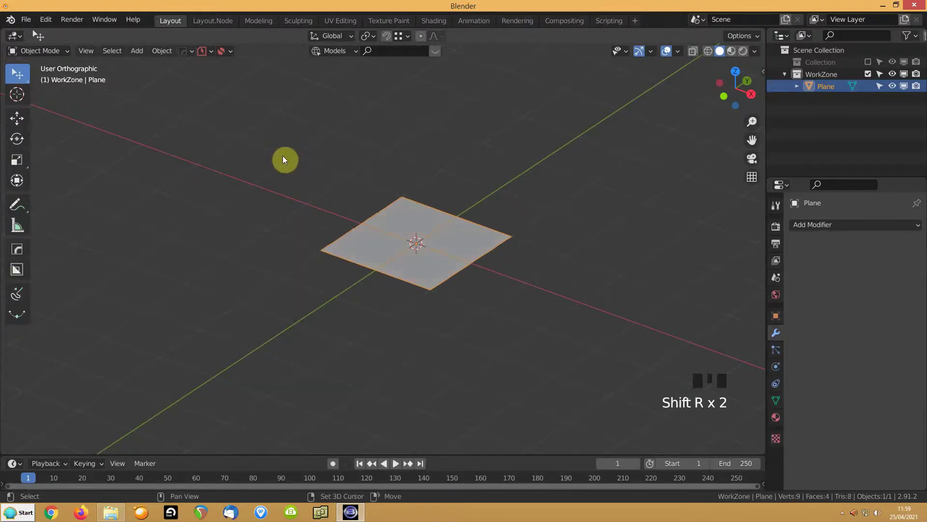
{"action": "right_click", "coordinate": [337, 213]}
{"action": "left_click", "coordinate": [248, 158]}
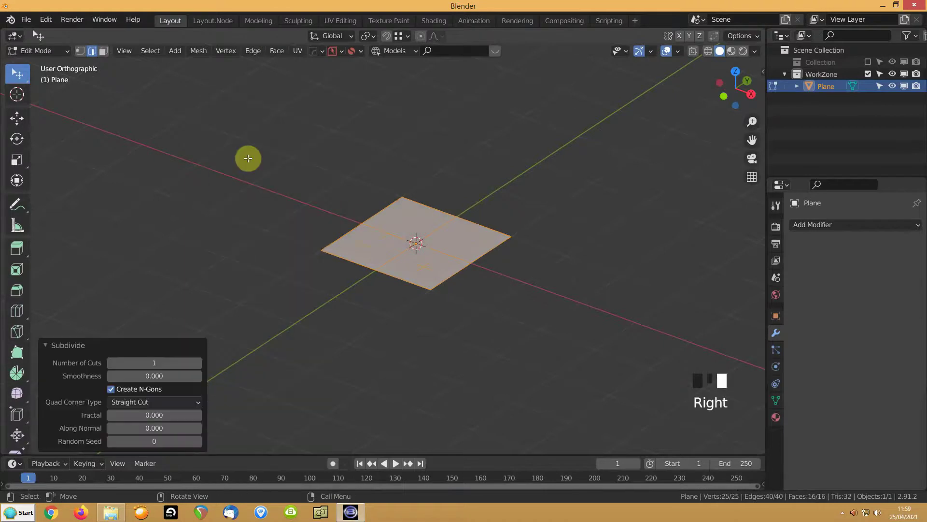
{"action": "right_click", "coordinate": [247, 158]}
{"action": "left_click", "coordinate": [248, 164]}
{"action": "scroll", "coordinate": [345, 259], "scroll_direction": "up", "scroll_amount": 2}
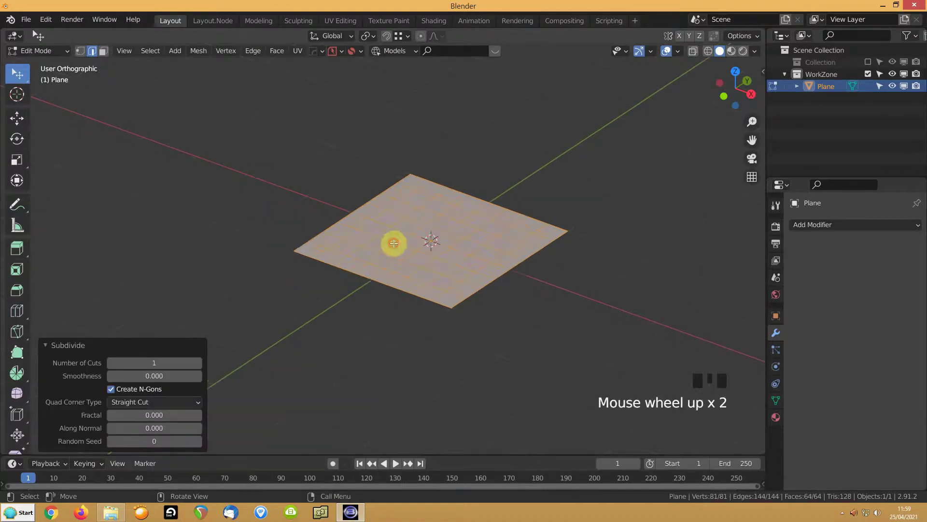
- Select three faces in an L shape on the grid's far side of the 3D cursor and extrude them upward
{"action": "left_click", "coordinate": [391, 242]}
{"action": "middle_click_drag", "start_coordinate": [349, 251], "coordinate": [372, 263]}
{"action": "key", "text": "3"}
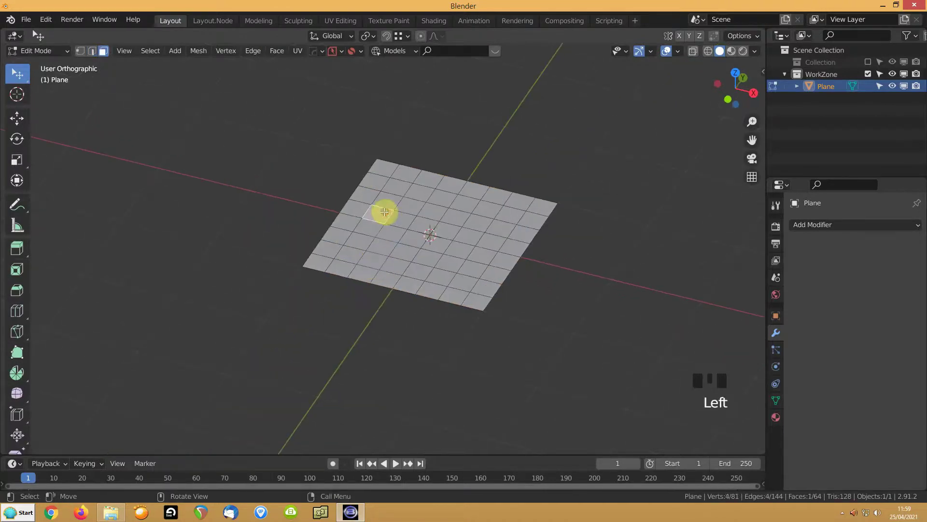
{"action": "left_click", "coordinate": [408, 210], "text": "shift"}
{"action": "key", "text": "e"}
{"action": "left_click", "coordinate": [429, 227]}
- Select a straight row of three faces beside the 3D cursor and extrude them into a bar
{"action": "left_click", "coordinate": [433, 234]}
{"action": "left_click", "coordinate": [476, 252], "text": "shift"}
{"action": "key", "text": "e"}
{"action": "left_click", "coordinate": [477, 247]}
- Select three faces in an L shape at the grid's near edge and extrude them into a raised block
{"action": "left_click", "coordinate": [405, 265]}
{"action": "left_click", "coordinate": [391, 271], "text": "shift"}
{"action": "left_click", "coordinate": [385, 275], "text": "shift"}
{"action": "key", "text": "e"}
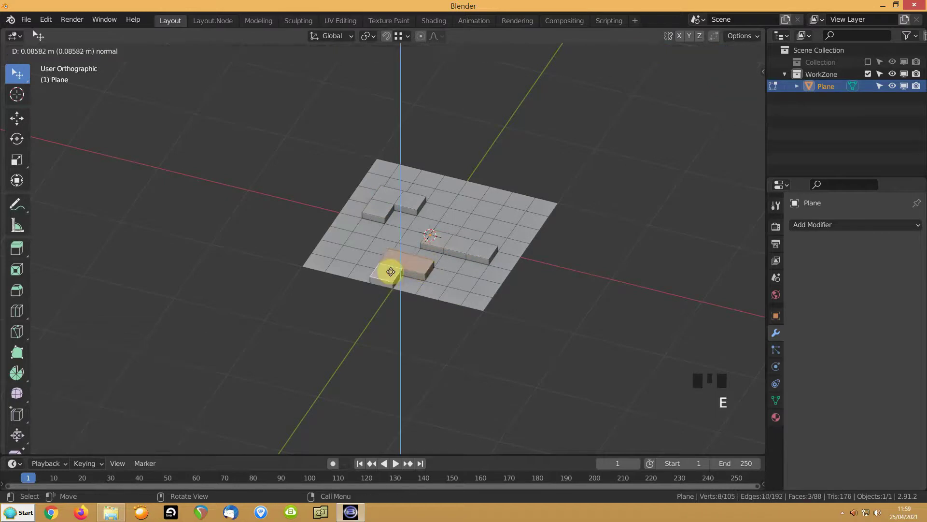
{"action": "left_click", "coordinate": [441, 216]}
- Select five adjoining faces behind the straight bar and extrude them up about 0.135 m into a larger block
{"action": "left_click", "coordinate": [452, 218]}
{"action": "left_click", "coordinate": [474, 218], "text": "shift"}
{"action": "left_click", "coordinate": [498, 226], "text": "shift"}
{"action": "left_click", "coordinate": [492, 210], "text": "shift"}
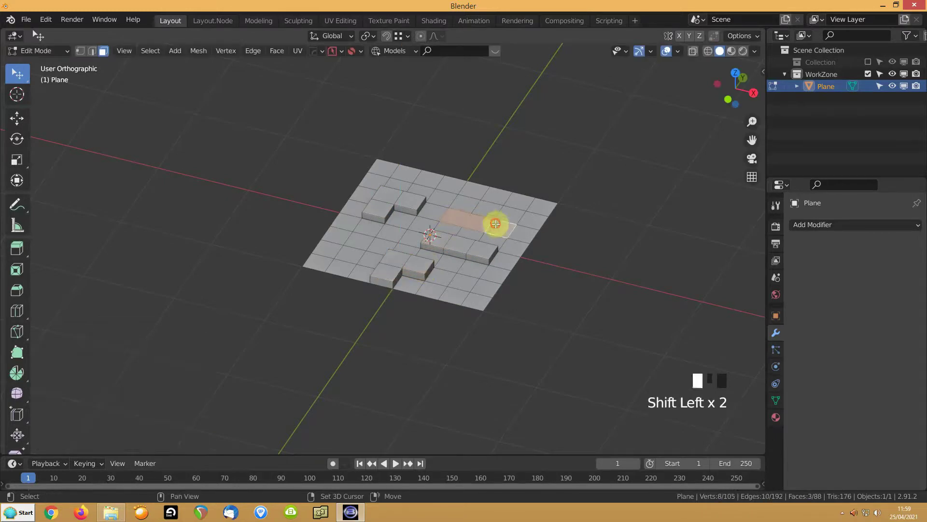
{"action": "key", "text": "e"}
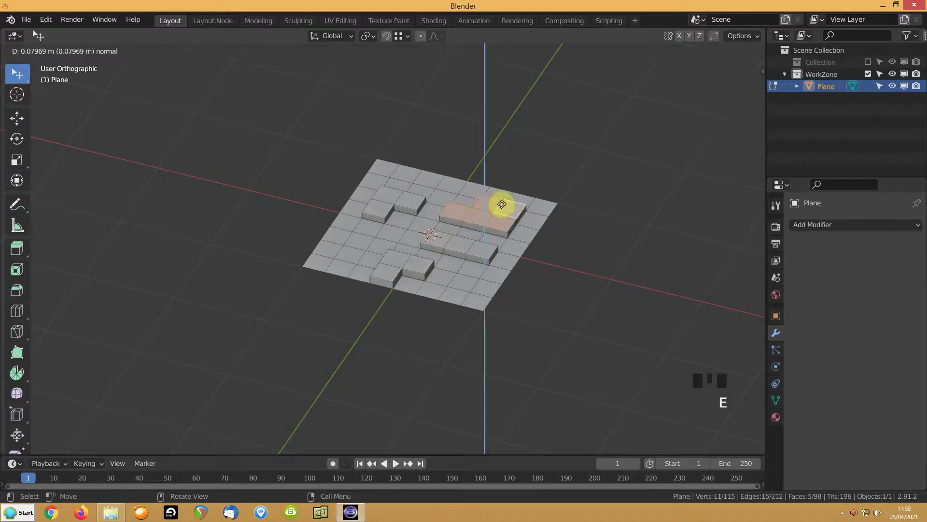
{"action": "left_click", "coordinate": [503, 201]}
{"action": "scroll", "coordinate": [331, 234], "scroll_direction": "up", "scroll_amount": 4}
{"action": "middle_click_drag", "start_coordinate": [317, 232], "coordinate": [358, 233]}
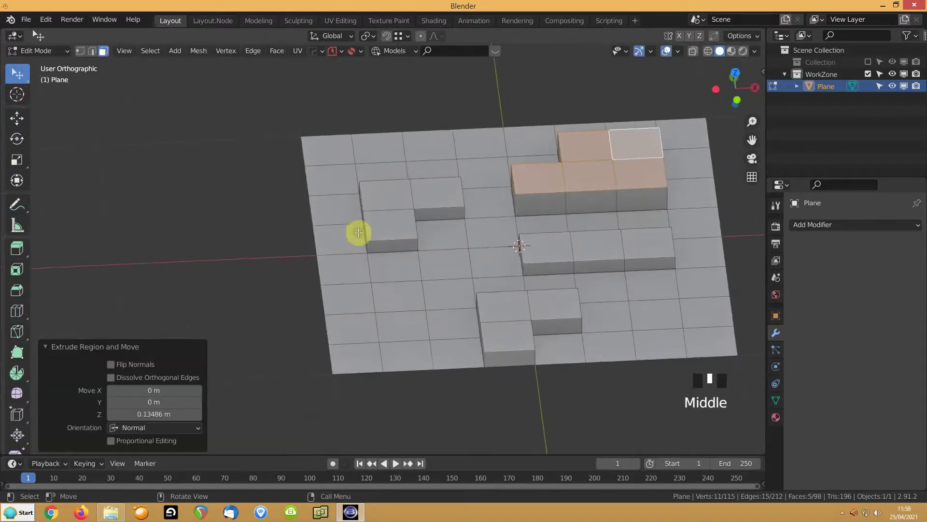
- Run Limited Dissolve on the entire mesh to merge its coplanar faces, and select the large base face
{"action": "key", "text": "a"}
{"action": "key", "text": "Delete"}
{"action": "left_click", "coordinate": [401, 241]}
{"action": "middle_click_drag", "start_coordinate": [414, 244], "coordinate": [424, 286]}
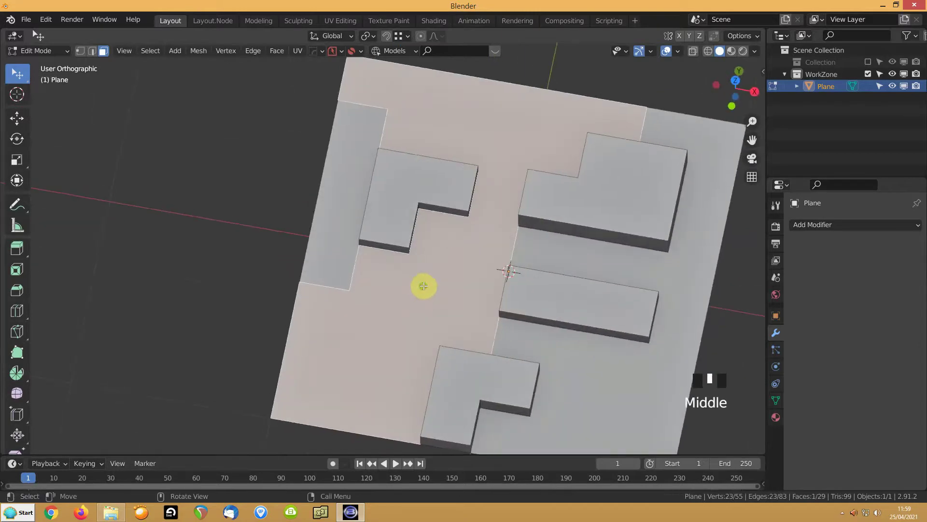
{"action": "left_click", "coordinate": [496, 241]}
{"action": "middle_click_drag", "start_coordinate": [363, 244], "coordinate": [391, 226]}
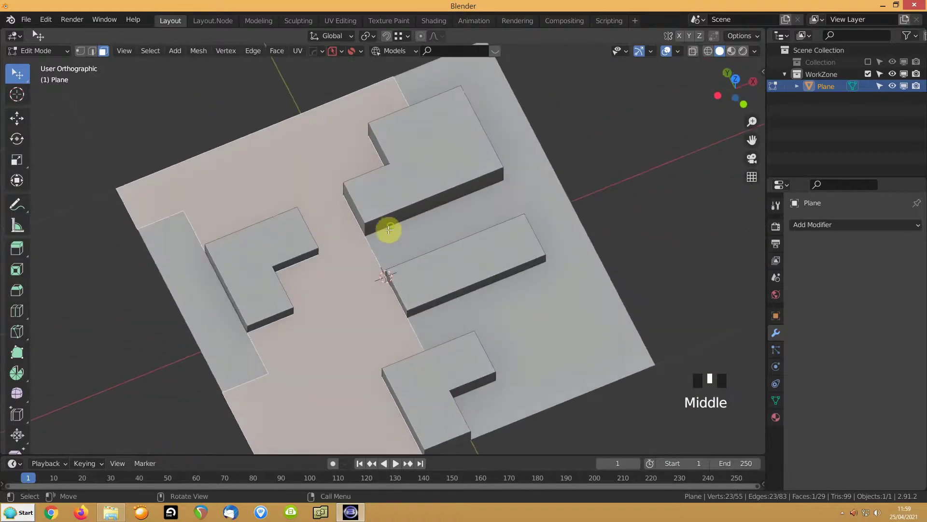
- Subdivide the facing base edges of the large block and the straight bar once, joining them with a new edge
{"action": "left_click", "coordinate": [379, 249]}
{"action": "key", "text": "2"}
{"action": "left_click", "coordinate": [383, 224]}
{"action": "middle_click_drag", "start_coordinate": [383, 223], "coordinate": [495, 181]}
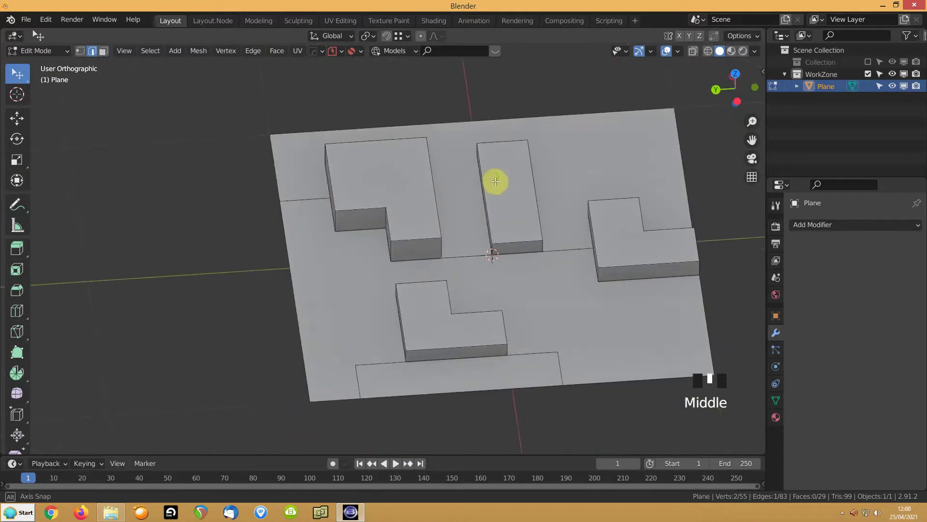
{"action": "right_click", "coordinate": [472, 202]}
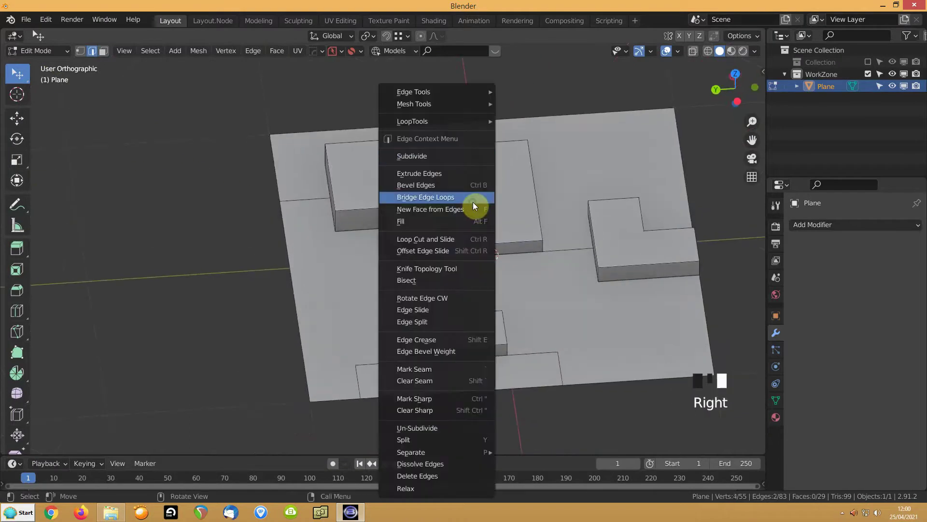
{"action": "left_click", "coordinate": [422, 155]}
- Examine the vertices along the base's dividing edges between the blocks in vertex mode, toggling the see-through wireframe view
{"action": "left_click", "coordinate": [453, 260]}
{"action": "middle_click_drag", "start_coordinate": [472, 260], "coordinate": [397, 273]}
{"action": "left_click", "coordinate": [470, 273]}
{"action": "mouse_move", "coordinate": [469, 274]}
{"action": "middle_mouse_down"}
{"action": "mouse_move", "coordinate": [507, 263]}
{"action": "mouse_move", "coordinate": [530, 242]}
{"action": "mouse_move", "coordinate": [468, 310]}
{"action": "mouse_move", "coordinate": [490, 227]}
{"action": "mouse_move", "coordinate": [444, 269]}
{"action": "mouse_move", "coordinate": [428, 317]}
{"action": "middle_mouse_up"}
{"action": "left_click", "coordinate": [475, 278]}
{"action": "key", "text": "shift+z"}
{"action": "left_click", "coordinate": [440, 290]}
{"action": "key", "text": "shift+z"}
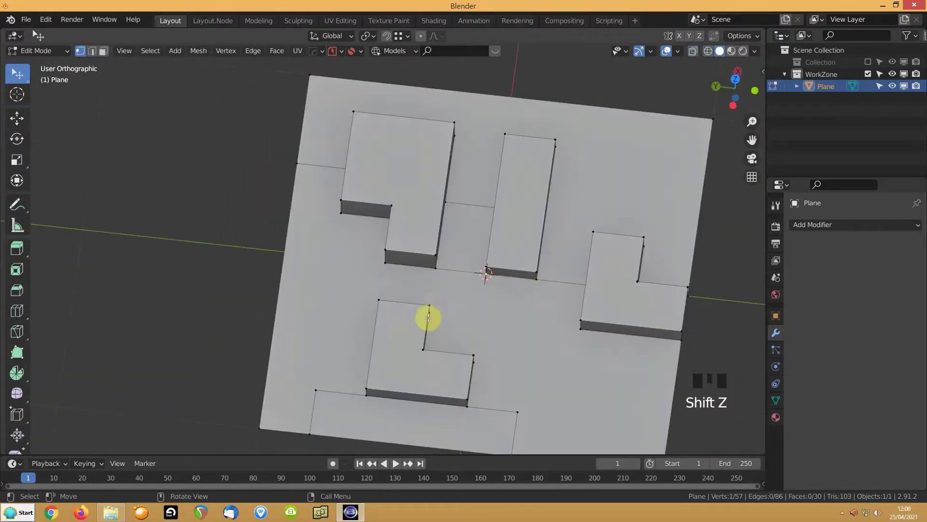
{"action": "middle_click_drag", "start_coordinate": [433, 284], "coordinate": [331, 292]}
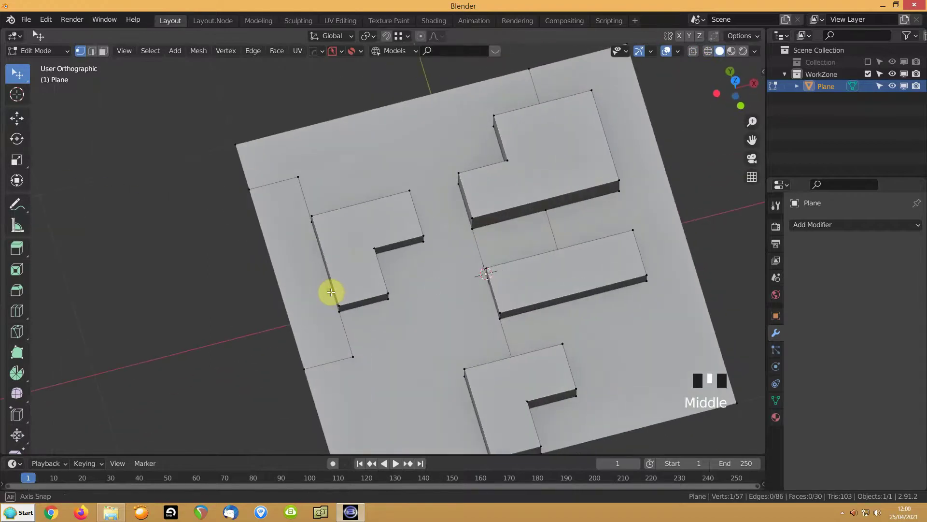
- Subdivide the facing base edges of the L-shaped block and the large block once to link the two blocks
{"action": "key", "text": "2"}
{"action": "mouse_move", "coordinate": [451, 201]}
{"action": "middle_mouse_down"}
{"action": "mouse_move", "coordinate": [393, 201]}
{"action": "mouse_move", "coordinate": [437, 195]}
{"action": "middle_mouse_up"}
{"action": "right_click", "coordinate": [435, 195]}
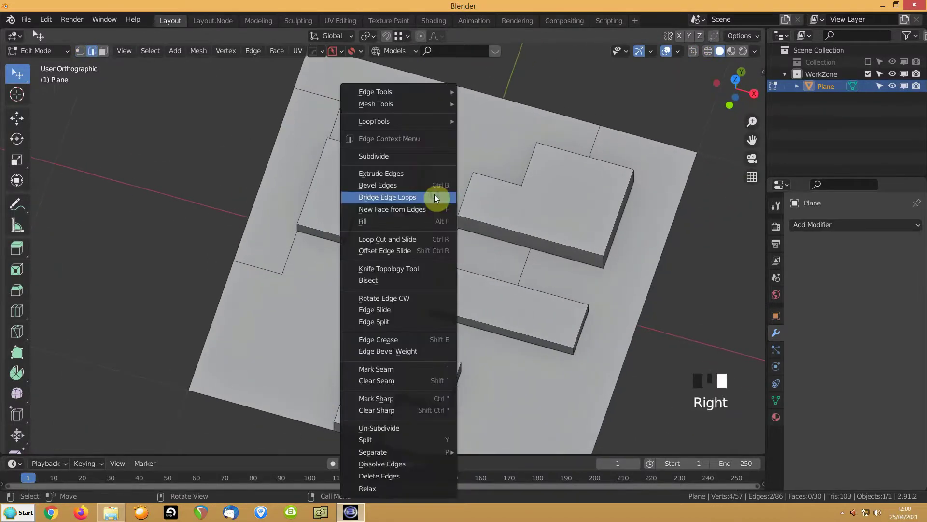
{"action": "left_click", "coordinate": [388, 153]}
- Subdivide the L-shaped block's outer base edge and the plane's nearby border edge once, connecting the block to the border
{"action": "middle_click_drag", "start_coordinate": [280, 195], "coordinate": [306, 246]}
{"action": "left_click", "coordinate": [325, 248]}
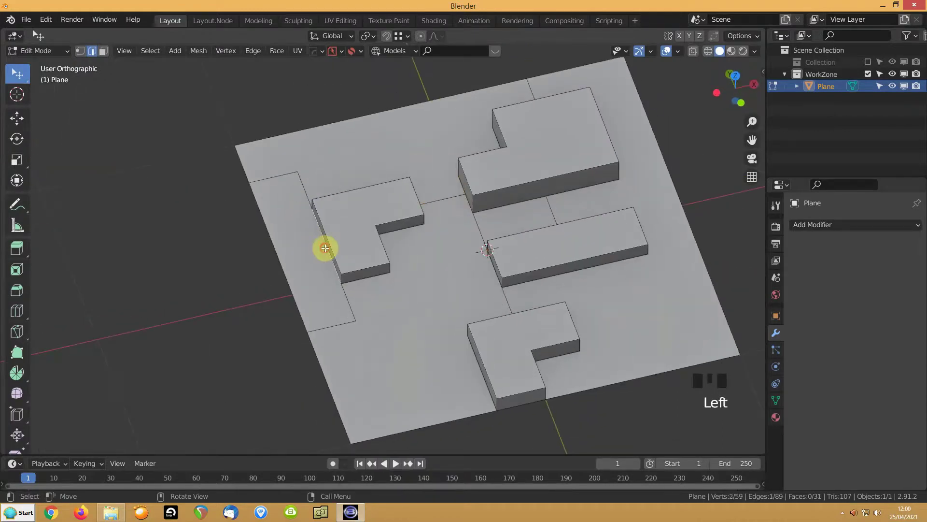
{"action": "left_click", "coordinate": [288, 262], "text": "shift"}
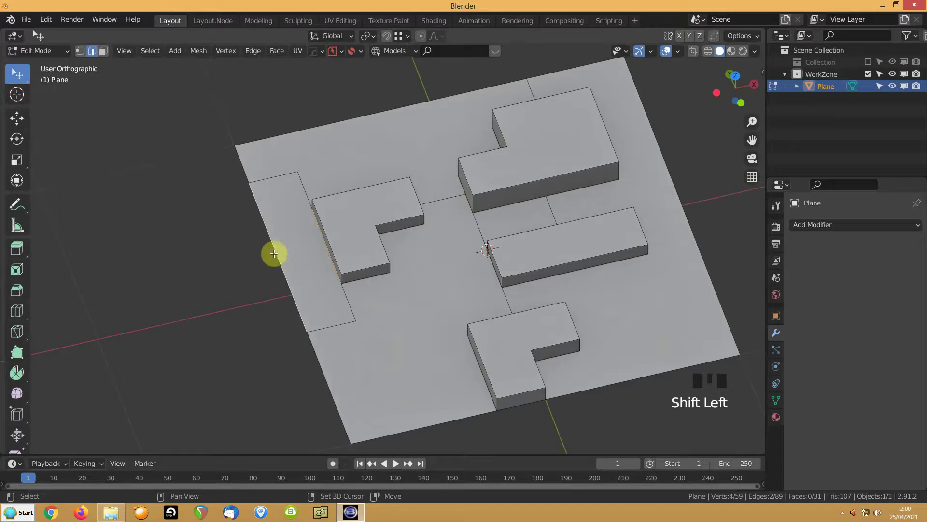
{"action": "right_click_drag", "start_coordinate": [274, 252], "coordinate": [223, 153]}
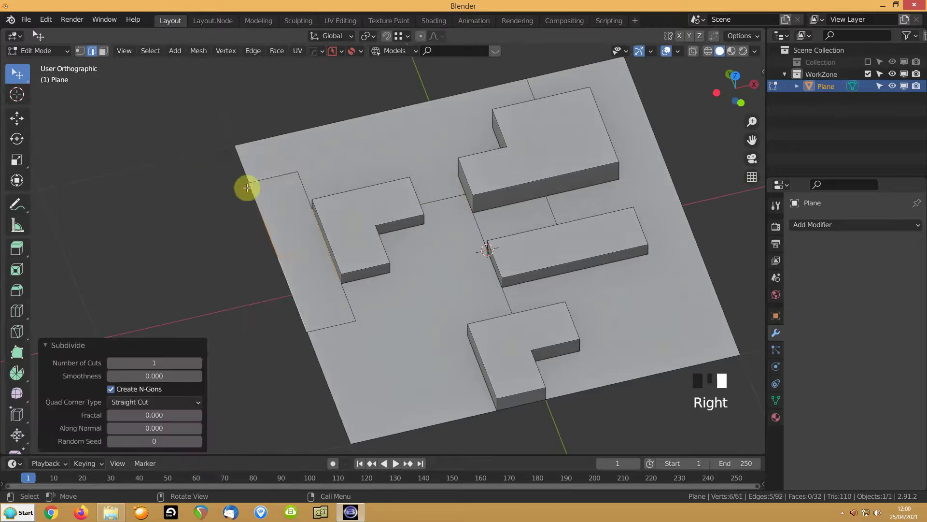
- Dissolve the leftover strip edges around the L-shaped block and the short edge between the large block and the bar
{"action": "left_click", "coordinate": [350, 338]}
{"action": "left_click", "coordinate": [311, 244], "text": "shift"}
{"action": "left_click", "coordinate": [271, 175], "text": "shift"}
{"action": "left_click", "coordinate": [307, 173], "text": "shift"}
{"action": "key", "text": "ctrl+x"}
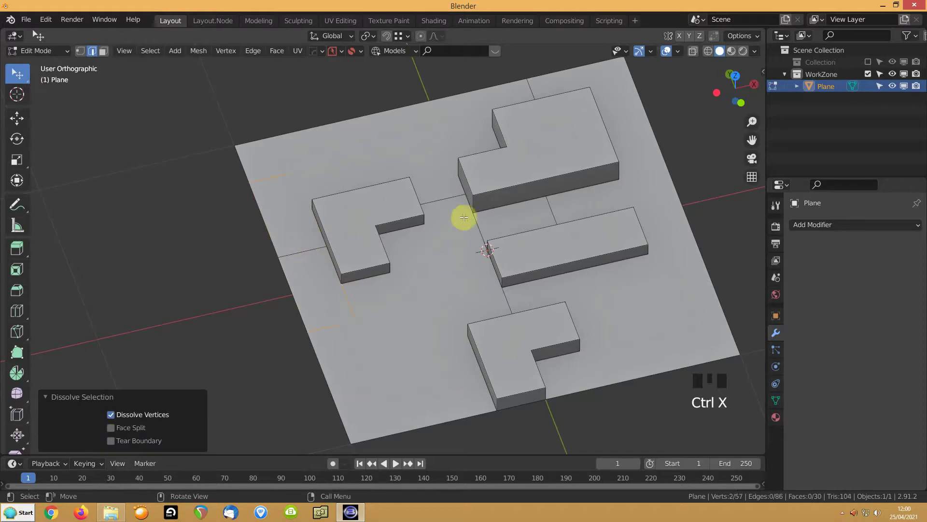
{"action": "left_click", "coordinate": [474, 229]}
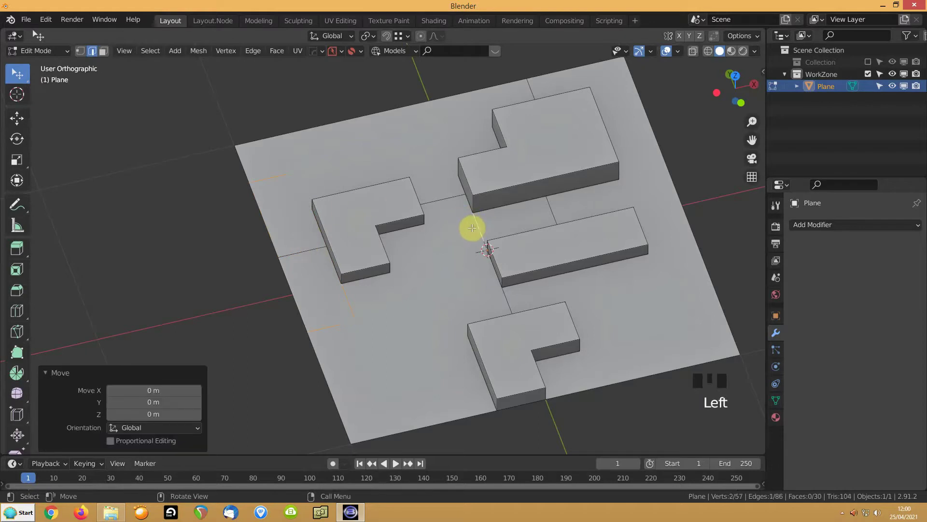
{"action": "key", "text": "ctrl+x"}
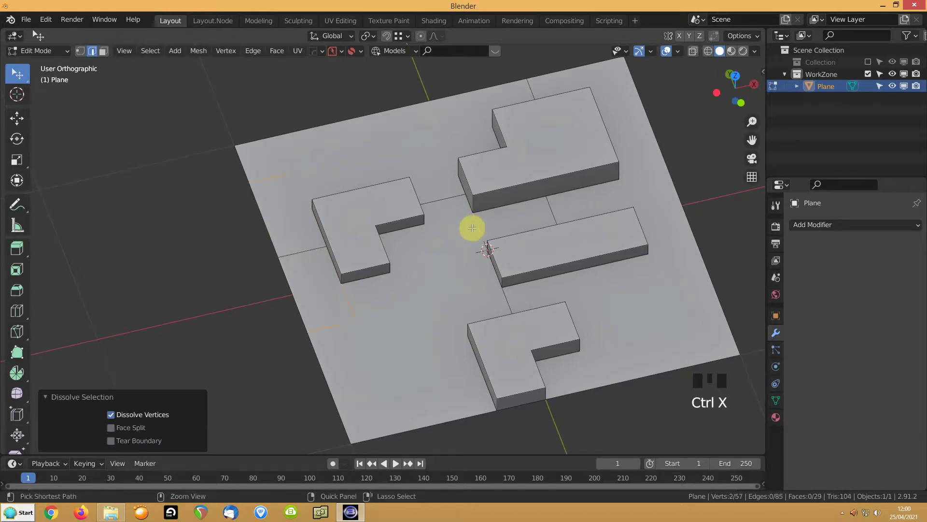
- Subdivide the straight bar's long base edge and the neighbouring L-shaped block's facing edge with one cut
{"action": "left_click", "coordinate": [561, 211]}
{"action": "middle_click_drag", "start_coordinate": [421, 222], "coordinate": [481, 161]}
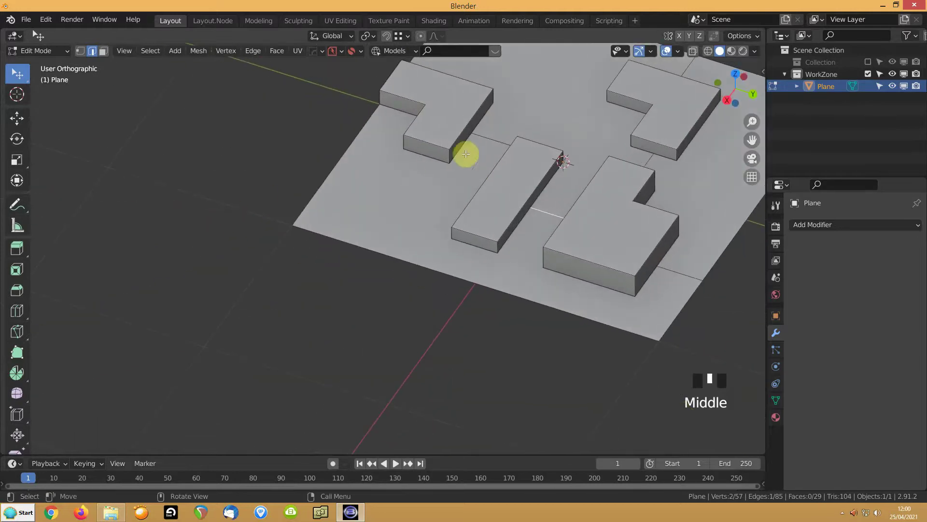
{"action": "left_click", "coordinate": [463, 148]}
{"action": "middle_click_drag", "start_coordinate": [425, 144], "coordinate": [408, 269]}
{"action": "left_click", "coordinate": [441, 255], "text": "shift"}
{"action": "right_click_drag", "start_coordinate": [428, 254], "coordinate": [378, 160]}
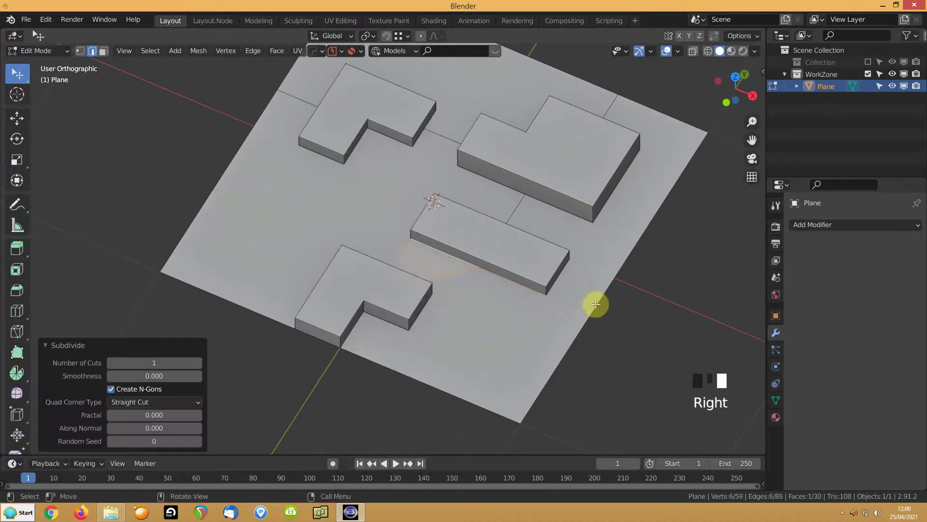
{"action": "left_click", "coordinate": [579, 296]}
{"action": "left_click", "coordinate": [601, 289], "text": "shift"}
{"action": "right_click", "coordinate": [601, 294]}
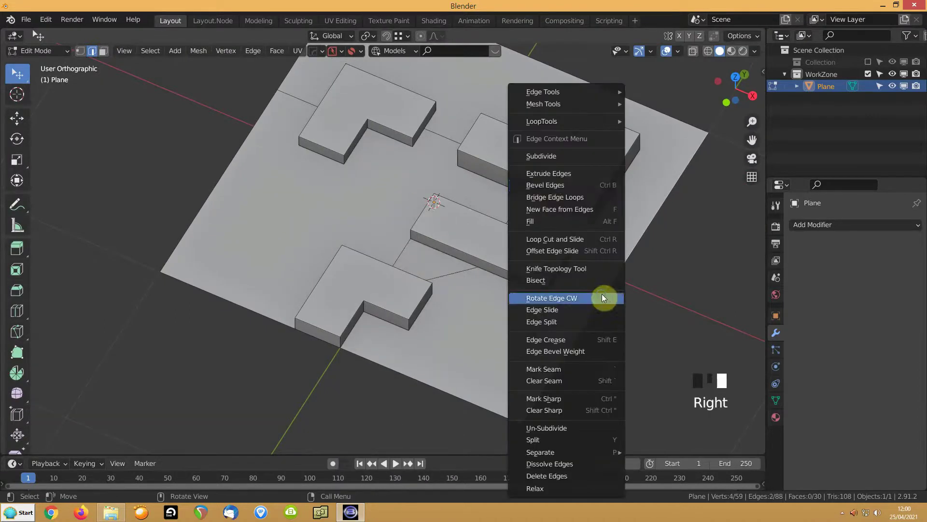
{"action": "left_click", "coordinate": [545, 173]}
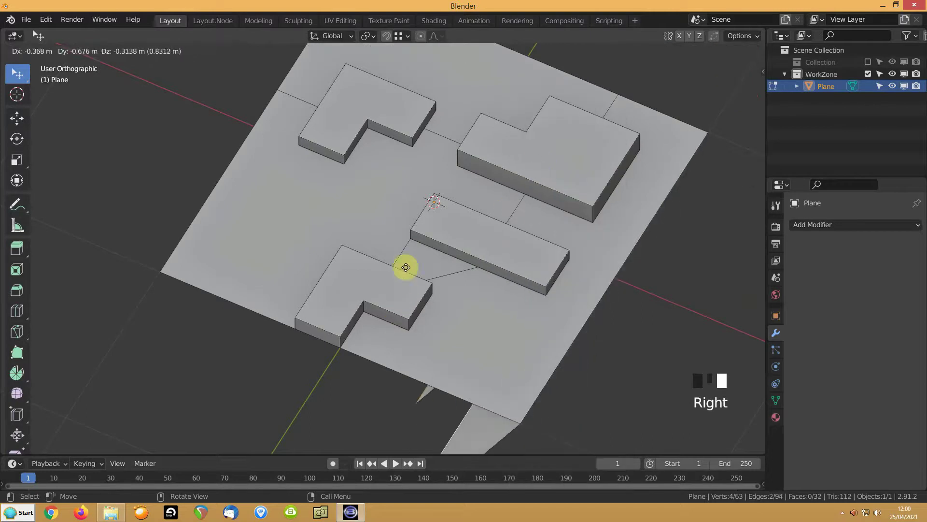
{"action": "right_click", "coordinate": [433, 293]}
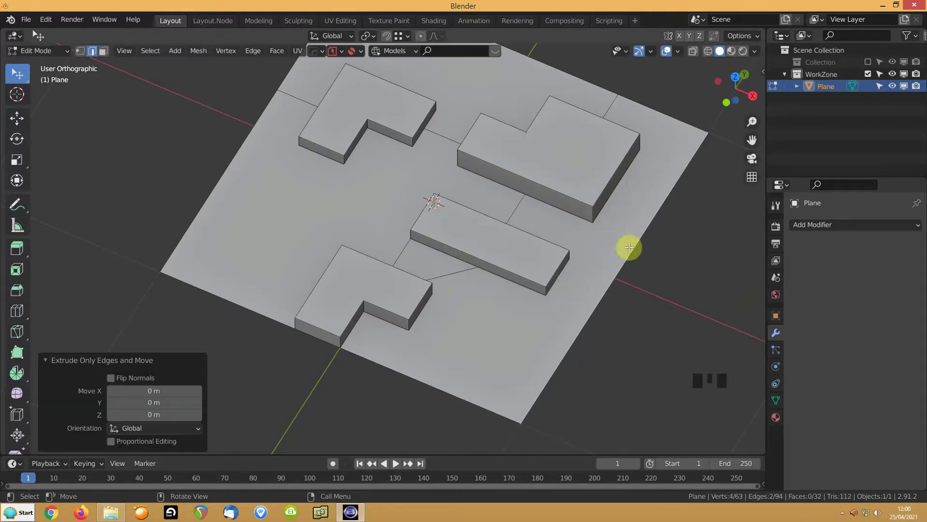
- Subdivide the straight bar's short base edge and the plane's facing border edge with one cut
{"action": "left_click", "coordinate": [606, 285]}
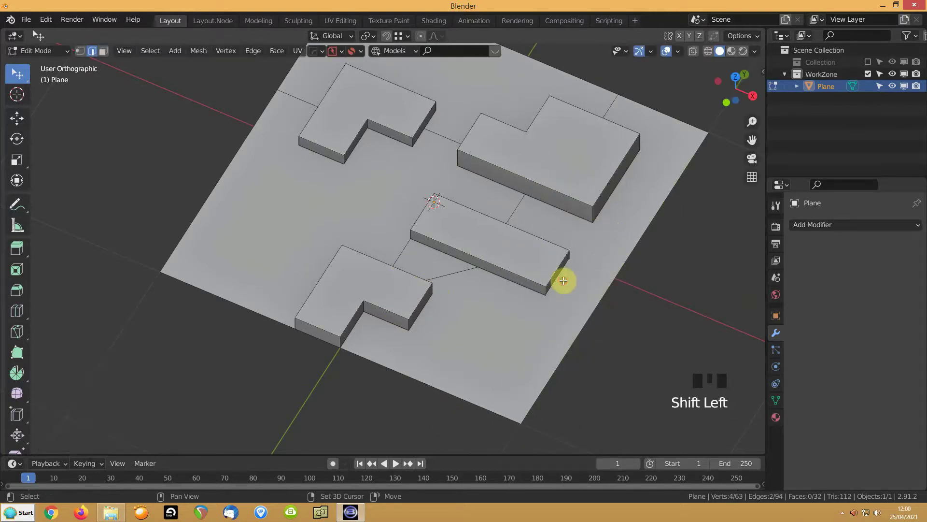
{"action": "right_click", "coordinate": [563, 280]}
{"action": "left_click", "coordinate": [509, 154]}
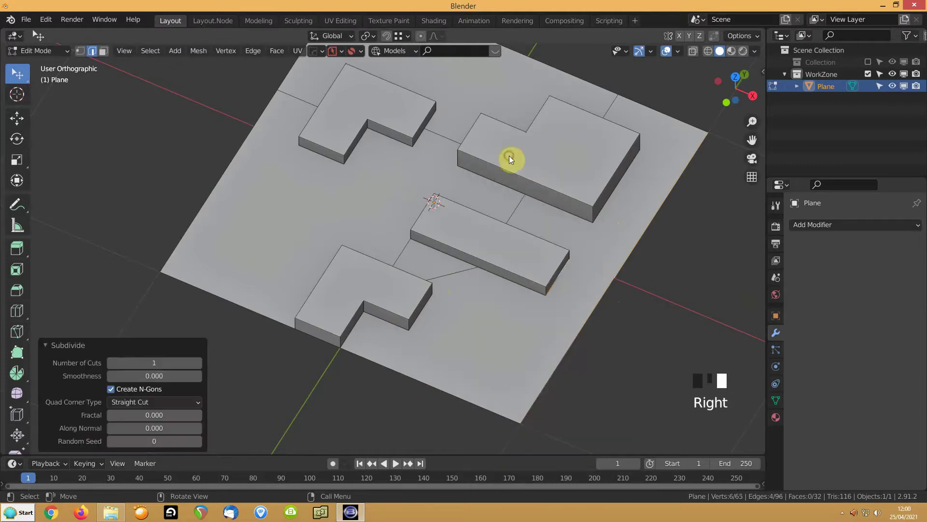
- Try to connect the new midpoint on the bar's short base edge to the midpoint on the plane's border
{"action": "left_click", "coordinate": [565, 289]}
{"action": "middle_click_drag", "start_coordinate": [564, 287], "coordinate": [536, 277]}
{"action": "left_click", "coordinate": [602, 296], "text": "shift"}
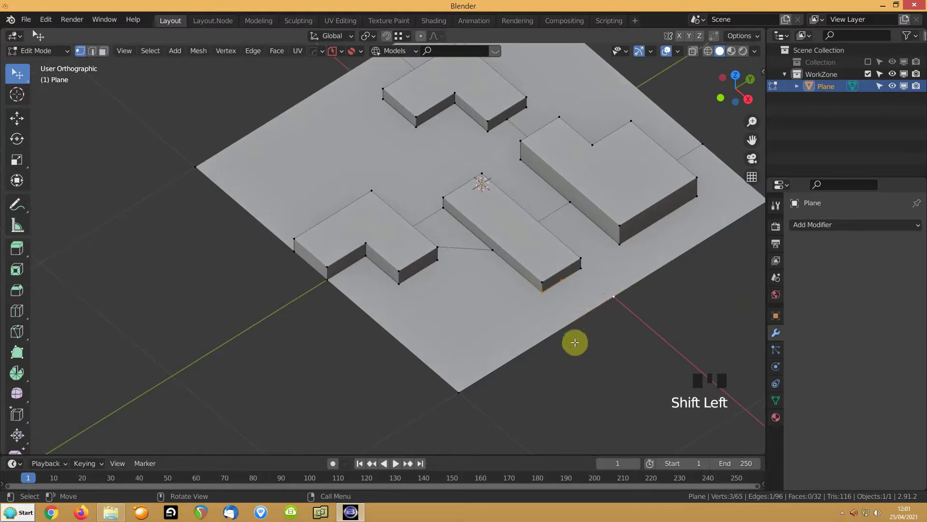
{"action": "key", "text": "j"}
- Merge all vertices of the plane mesh by distance to remove the duplicates
{"action": "key", "text": "a"}
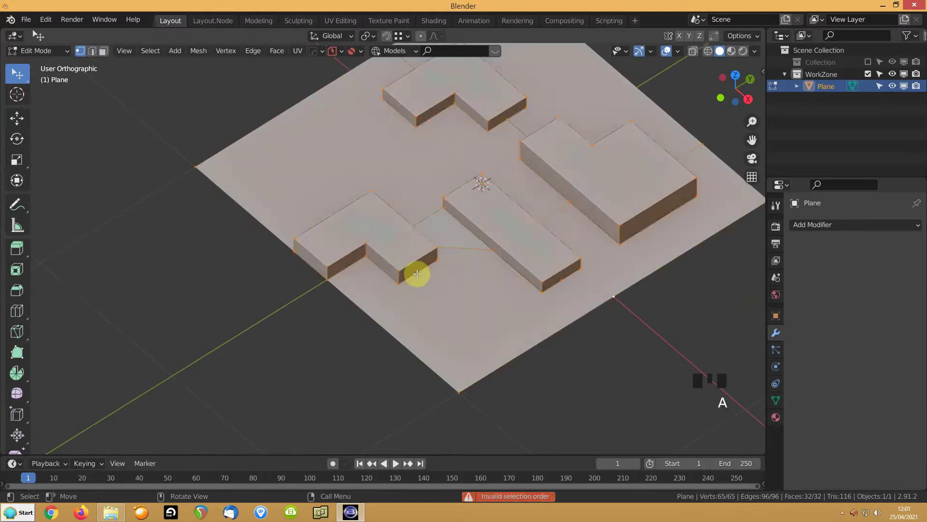
{"action": "key", "text": "m"}
{"action": "left_click", "coordinate": [417, 274]}
- Connect the bar's end midpoint to the border vertex and slide the border end until the new edge runs straight out from the bar
{"action": "left_click", "coordinate": [569, 290]}
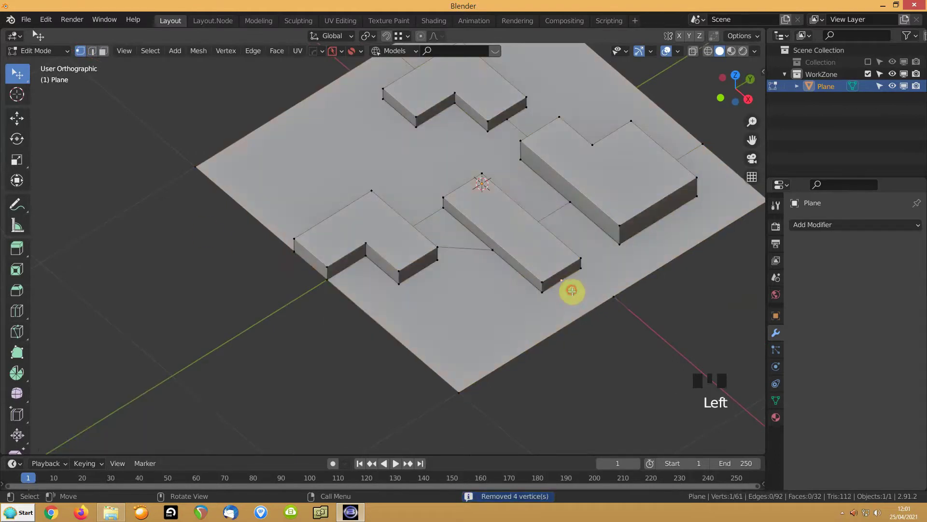
{"action": "left_click", "coordinate": [604, 296], "text": "shift"}
{"action": "middle_click_drag", "start_coordinate": [577, 333], "coordinate": [542, 320]}
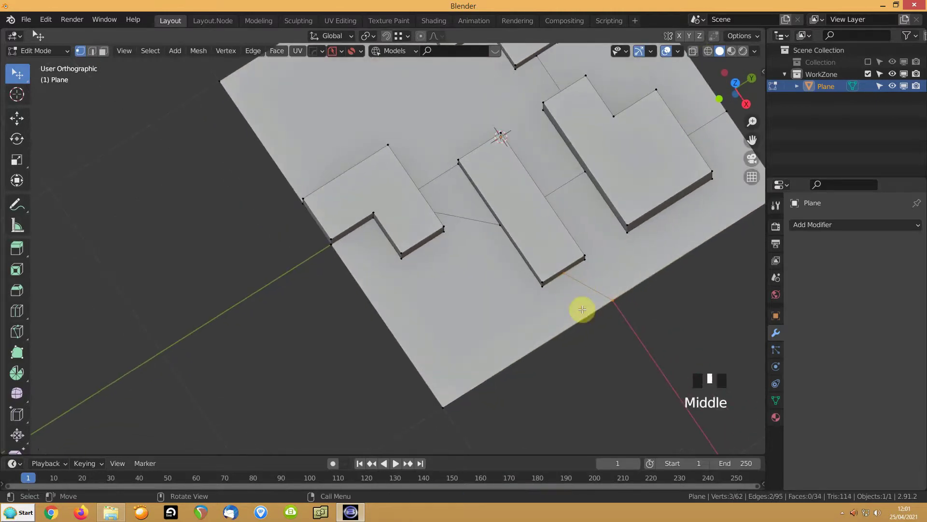
{"action": "key", "text": "g"}
{"action": "key", "text": "g"}
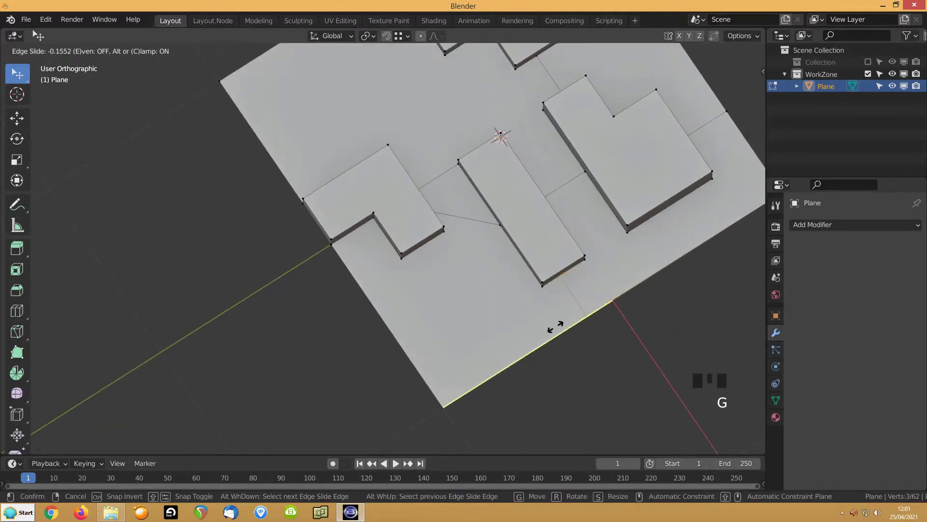
{"action": "left_click", "coordinate": [555, 326]}
- Dissolve the short edge linking the bar's corner to the neighbouring L-shaped block, leaving the diagonal connecting edge
{"action": "middle_click_drag", "start_coordinate": [372, 218], "coordinate": [459, 279]}
{"action": "key", "text": "2"}
{"action": "left_click", "coordinate": [492, 236]}
{"action": "key", "text": "ctrl+x"}
{"action": "key", "text": "ctrl+x"}
{"action": "key", "text": "ctrl+x"}
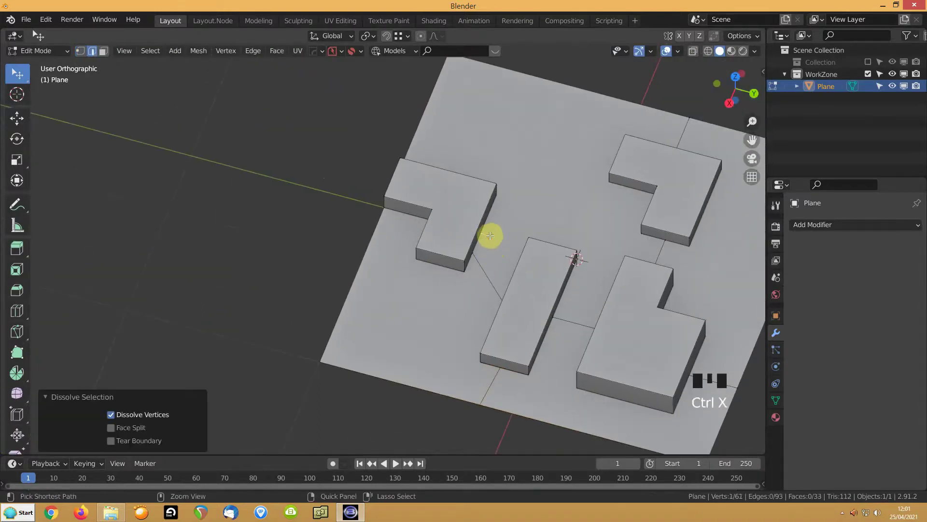
- Slide the connecting edge's vertex along the bar's long base edge toward the L-shaped block by a factor of about 0.653
{"action": "middle_click_drag", "start_coordinate": [491, 234], "coordinate": [570, 276]}
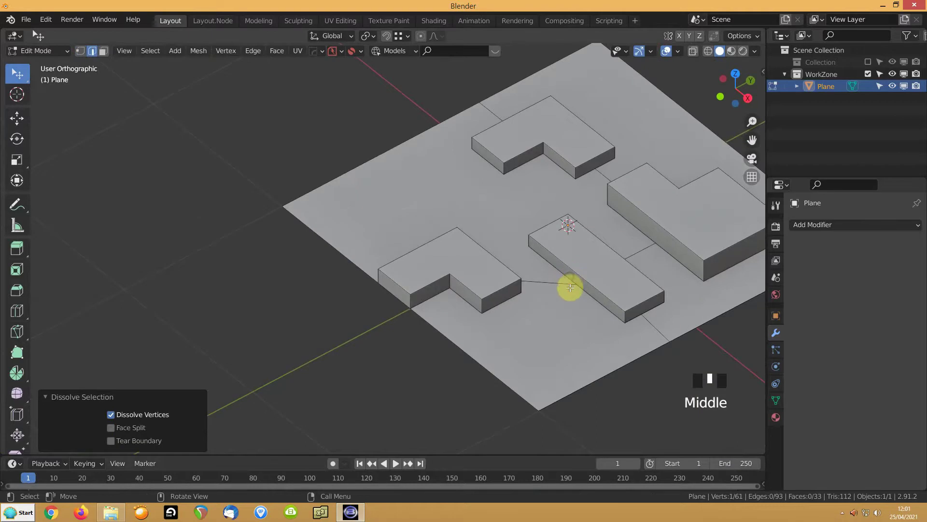
{"action": "key", "text": "1"}
{"action": "left_click", "coordinate": [576, 300]}
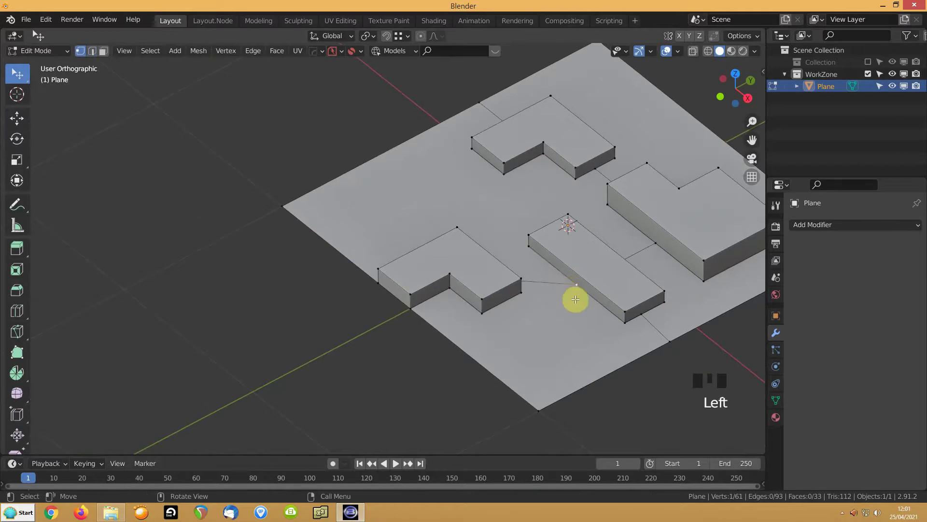
{"action": "key", "text": "g"}
{"action": "key", "text": "g"}
{"action": "left_click", "coordinate": [539, 280]}
{"action": "middle_click_drag", "start_coordinate": [539, 280], "coordinate": [575, 239]}
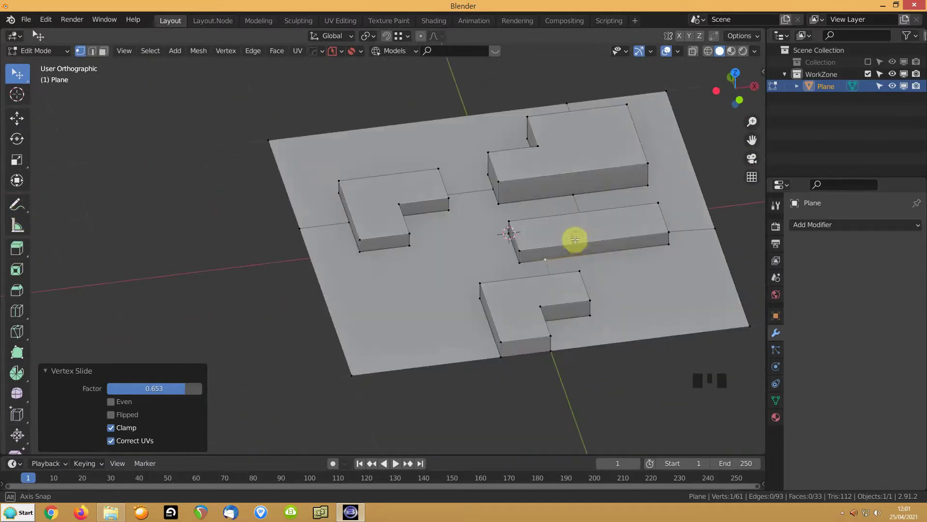
- Return to Object Mode and add a HardOps bevel to the plane with 4 segments and a width of about 0.0132 m
{"action": "key", "text": "Tab"}
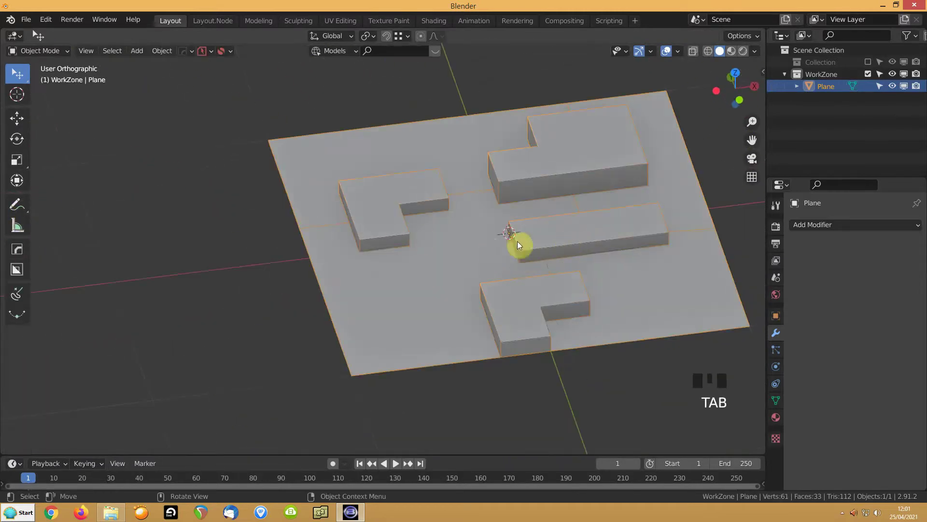
{"action": "middle_click_drag", "start_coordinate": [491, 250], "coordinate": [439, 241], "text": "shift"}
{"action": "scroll", "coordinate": [462, 239], "scroll_direction": "up", "scroll_amount": 4}
{"action": "scroll", "coordinate": [461, 239], "scroll_direction": "down", "scroll_amount": 3}
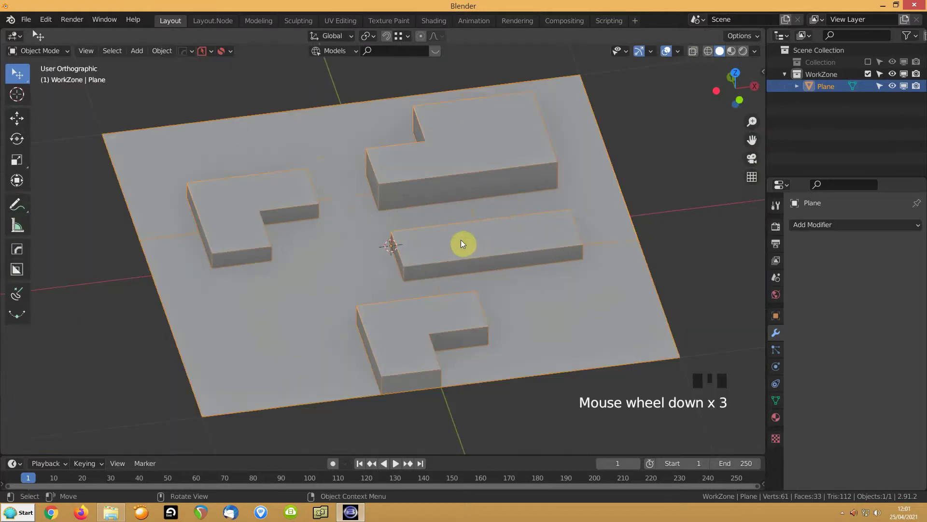
{"action": "left_click", "coordinate": [330, 279]}
{"action": "key", "text": "q"}
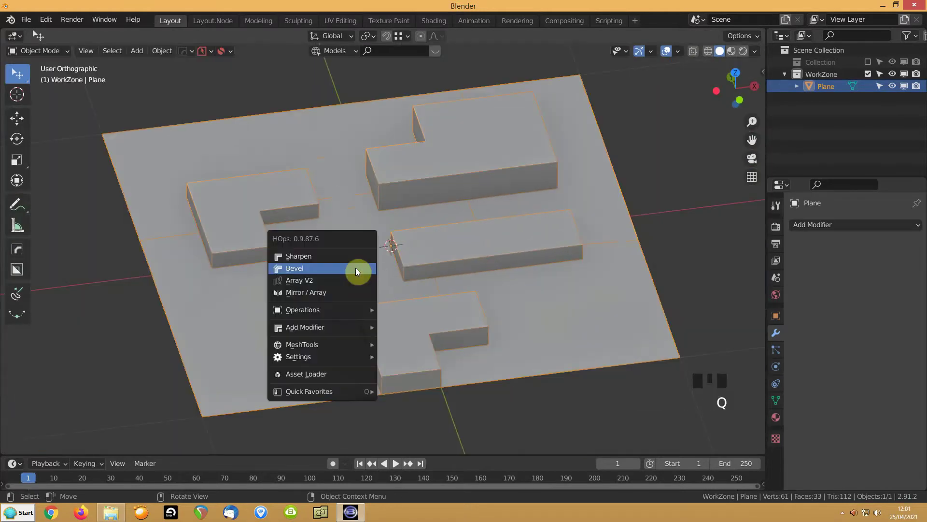
{"action": "left_click", "coordinate": [356, 269]}
{"action": "scroll", "coordinate": [354, 267], "scroll_direction": "up", "scroll_amount": 1}
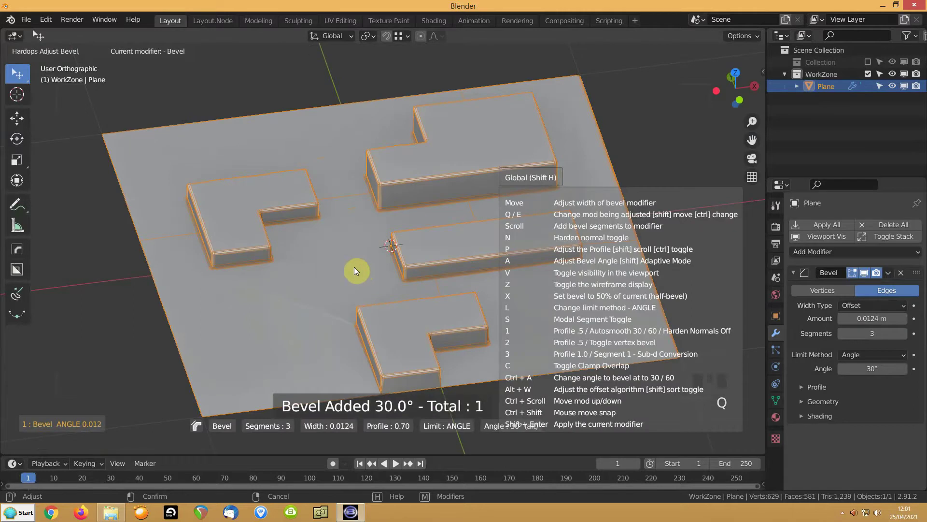
{"action": "left_click", "coordinate": [353, 267]}
- Switch the plane to Edit Mode and hide its modifiers in the viewport
{"action": "middle_click_drag", "start_coordinate": [293, 279], "coordinate": [439, 240]}
{"action": "key", "text": "Tab"}
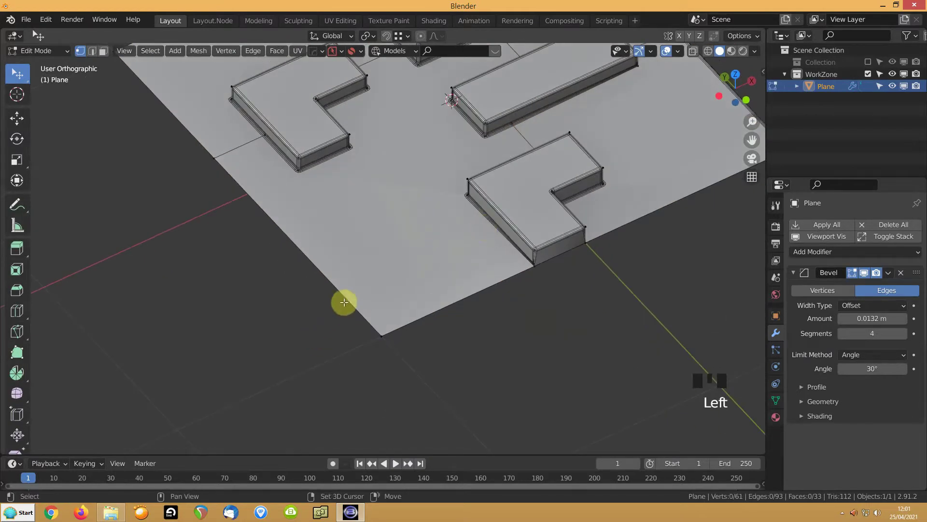
{"action": "right_click", "coordinate": [265, 284]}
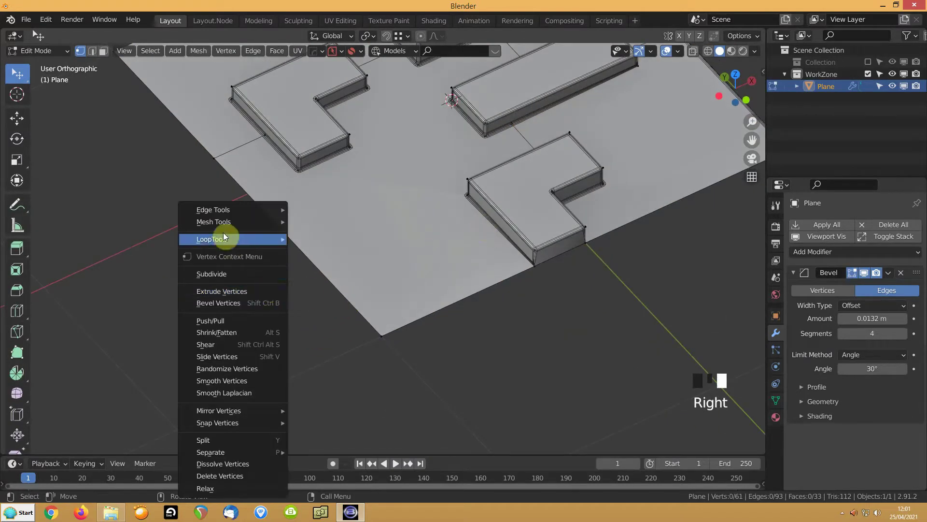
{"action": "left_click", "coordinate": [220, 272]}
{"action": "middle_click_drag", "start_coordinate": [325, 228], "coordinate": [324, 268]}
{"action": "left_click", "coordinate": [816, 237]}
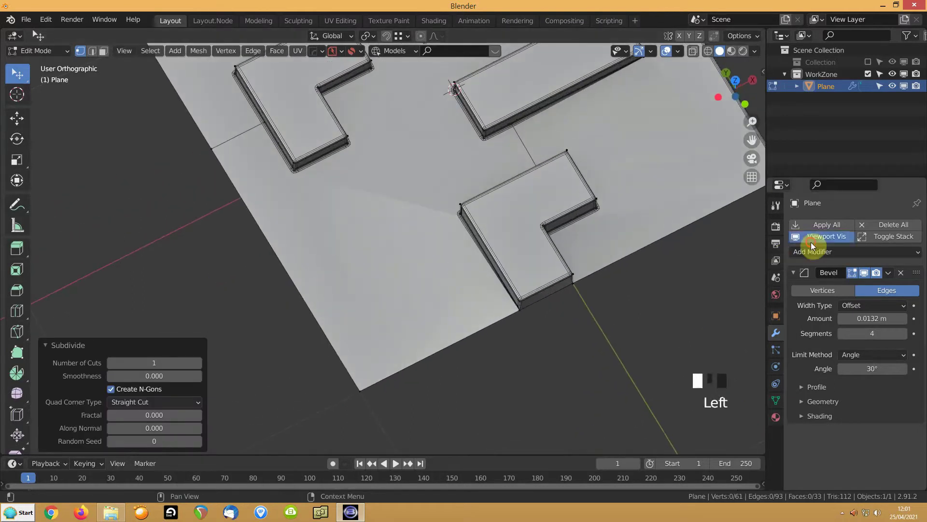
- Subdivide the outer base edge of the L-shaped block at the border and the plane's facing border edge with one cut
{"action": "left_click", "coordinate": [467, 251]}
{"action": "key", "text": "2"}
{"action": "left_click", "coordinate": [343, 311], "text": "shift"}
{"action": "right_click_drag", "start_coordinate": [285, 310], "coordinate": [265, 157]}
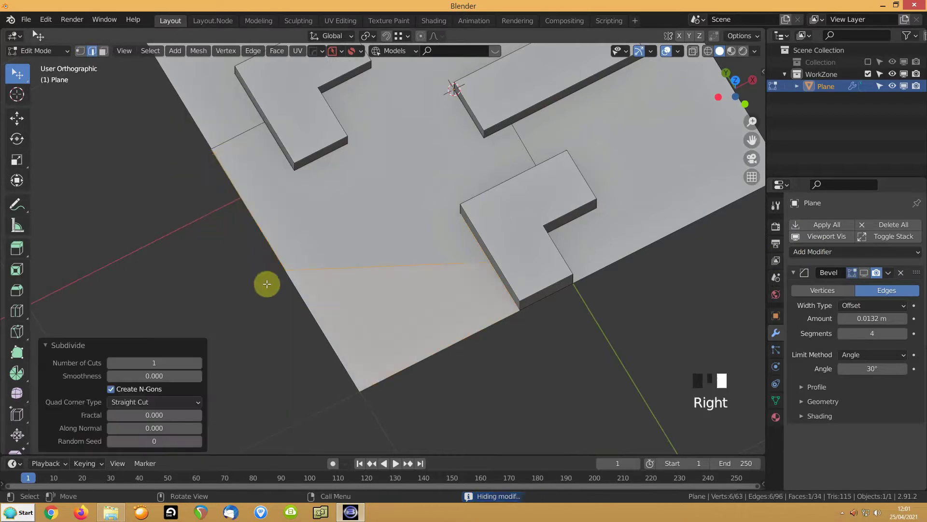
- Slide the new border vertex toward the plane's nearby corner by a factor of about 0.587 to straighten the connecting edge
{"action": "key", "text": "1"}
{"action": "left_click", "coordinate": [269, 267]}
{"action": "key", "text": "g"}
{"action": "key", "text": "g"}
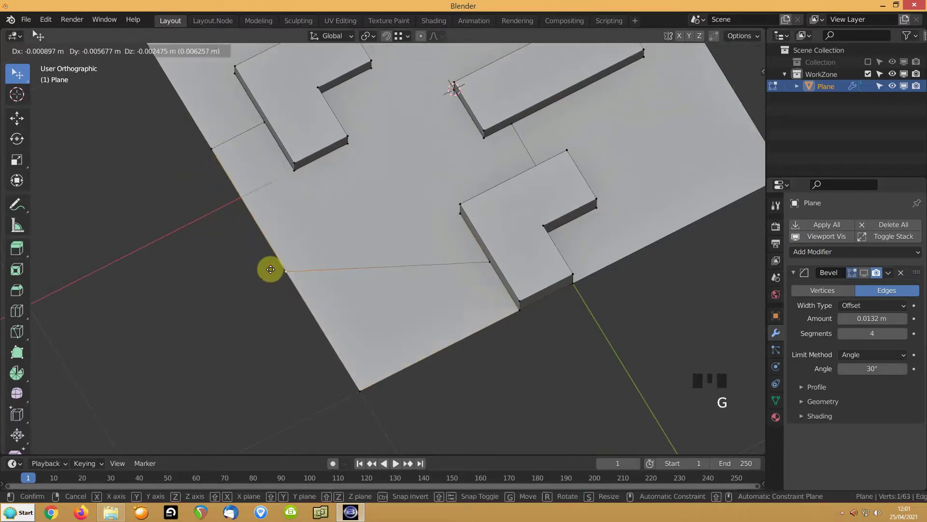
{"action": "left_click", "coordinate": [307, 340]}
- Subdivide the base edge in the L-shaped block's notch and the plane's border edge opposite it with one cut
{"action": "middle_click_drag", "start_coordinate": [624, 205], "coordinate": [482, 72], "text": "shift"}
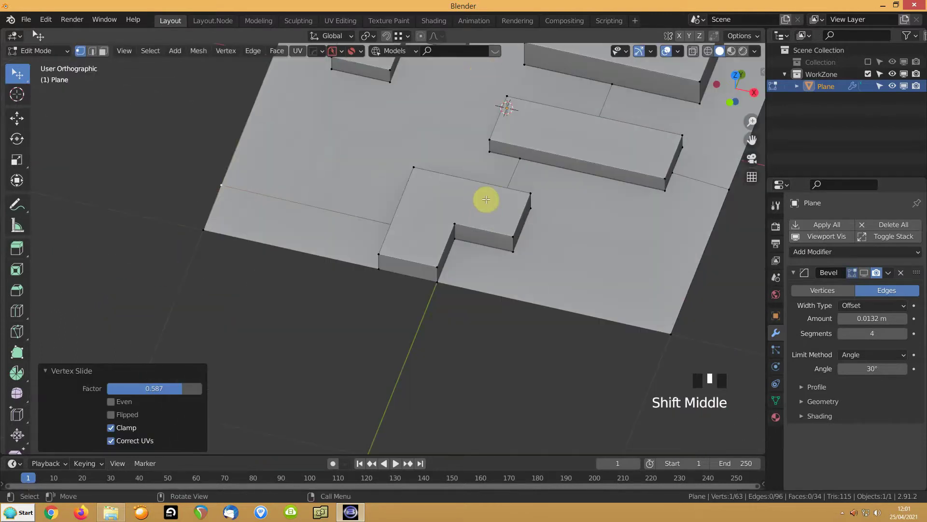
{"action": "key", "text": "3"}
{"action": "left_click", "coordinate": [484, 254]}
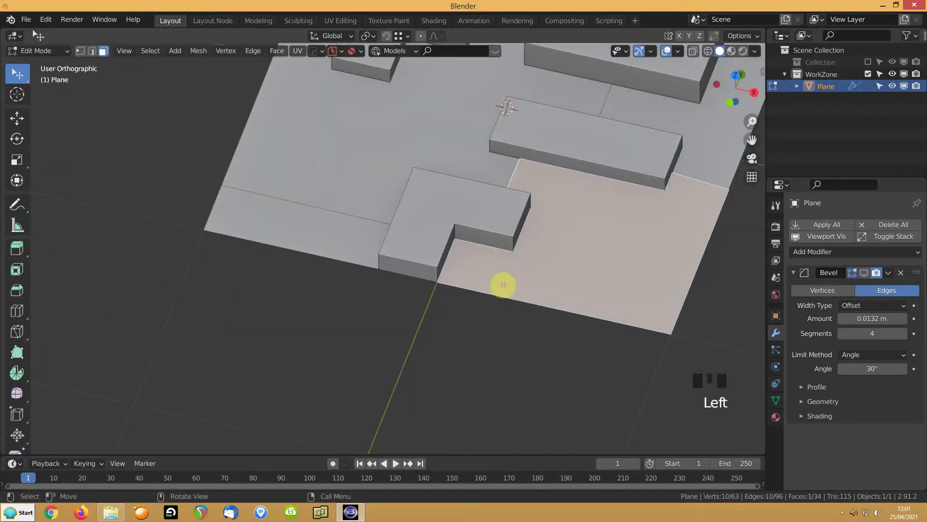
{"action": "key", "text": "2"}
{"action": "left_click", "coordinate": [482, 285]}
{"action": "left_click", "coordinate": [480, 282], "text": "shift"}
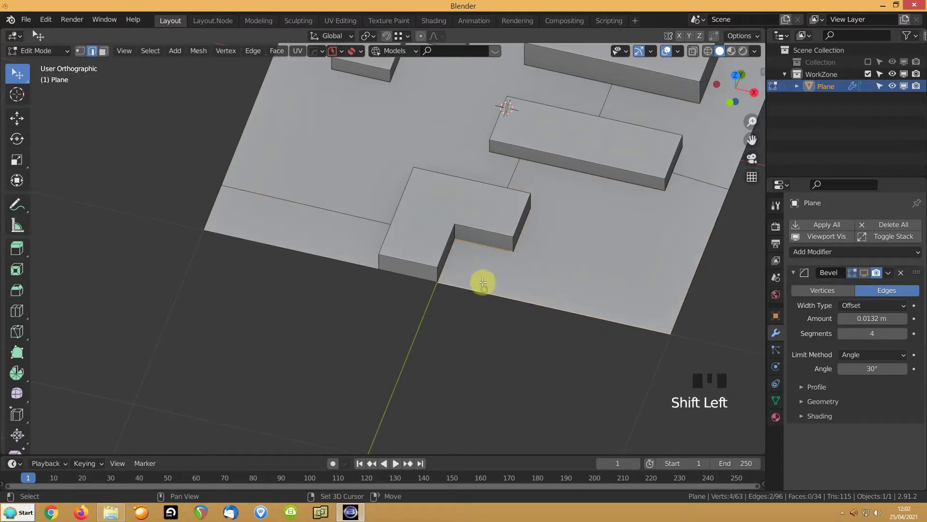
{"action": "right_click", "coordinate": [484, 279]}
{"action": "left_click", "coordinate": [446, 157]}
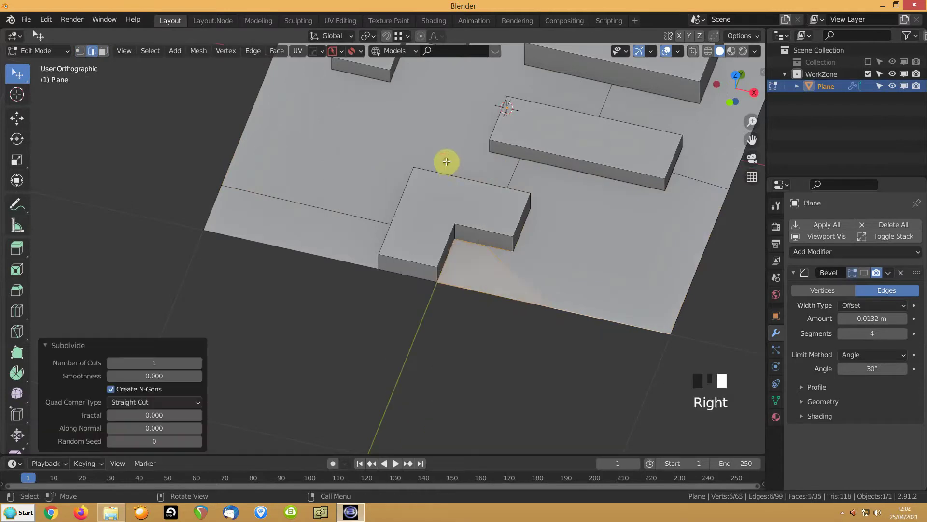
- Slide the new border vertex toward the L-shaped block by a factor of about 0.726, squaring up the notch's connecting edge
{"action": "key", "text": "1"}
{"action": "left_click", "coordinate": [533, 316]}
{"action": "key", "text": "g"}
{"action": "key", "text": "g"}
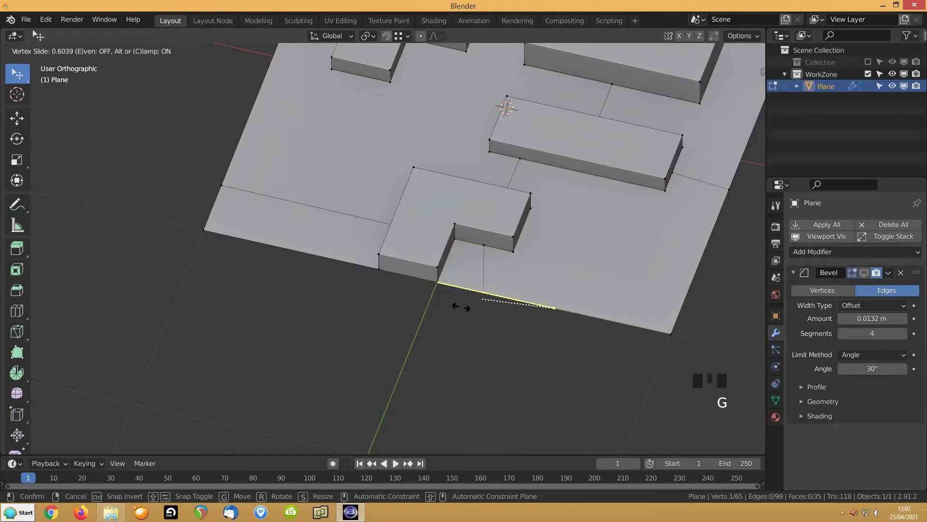
{"action": "left_click", "coordinate": [447, 303]}
- Show the modifiers in the viewport and inspect the bevel shading around all blocks in Object Mode
{"action": "left_click", "coordinate": [814, 237]}
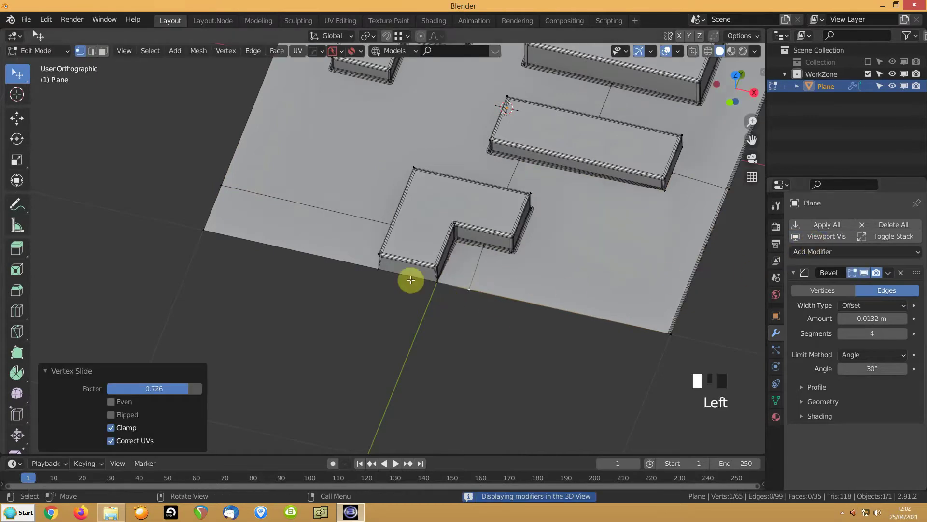
{"action": "key", "text": "Tab"}
{"action": "middle_click_drag", "start_coordinate": [401, 286], "coordinate": [384, 67]}
{"action": "middle_click", "coordinate": [314, 192]}
{"action": "middle_click_drag", "start_coordinate": [315, 193], "coordinate": [411, 314]}
{"action": "scroll", "coordinate": [410, 310], "scroll_direction": "up", "scroll_amount": 1}
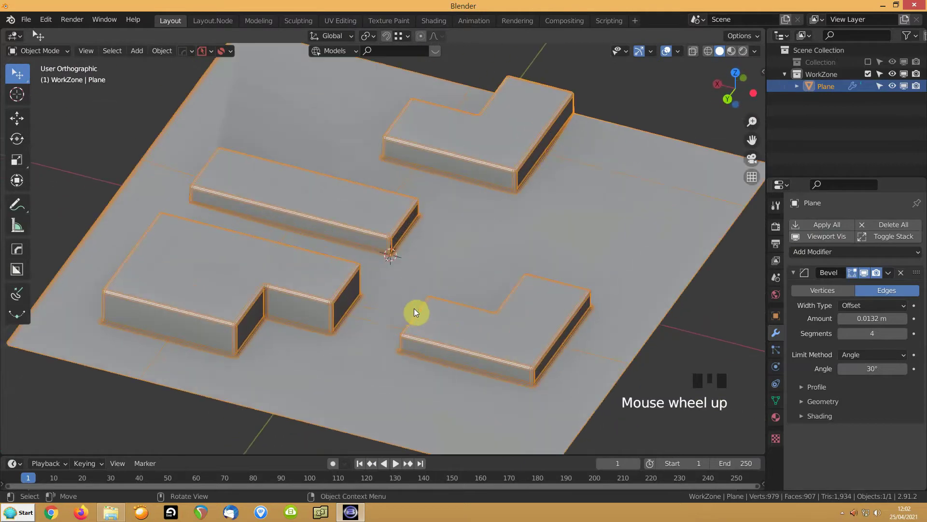
{"action": "scroll", "coordinate": [420, 297], "scroll_direction": "down", "scroll_amount": 2}
{"action": "left_click", "coordinate": [399, 288]}
- Return the plane to Edit Mode and hide the Bevel modifier in the viewport again
{"action": "key", "text": "Tab"}
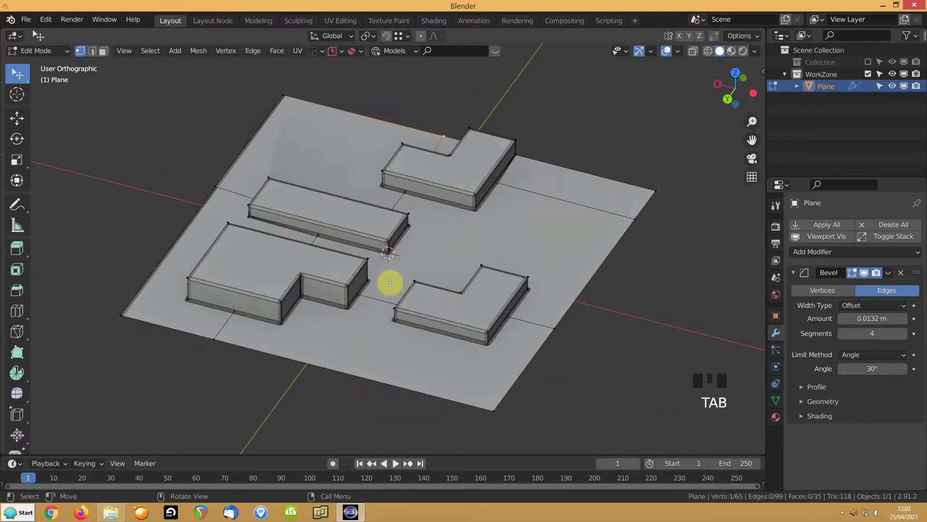
{"action": "left_click", "coordinate": [816, 239]}
{"action": "mouse_move", "coordinate": [440, 193]}
{"action": "middle_mouse_down"}
{"action": "mouse_move", "coordinate": [414, 253]}
{"action": "mouse_move", "coordinate": [441, 189]}
{"action": "middle_mouse_up"}
{"action": "key", "text": "k"}
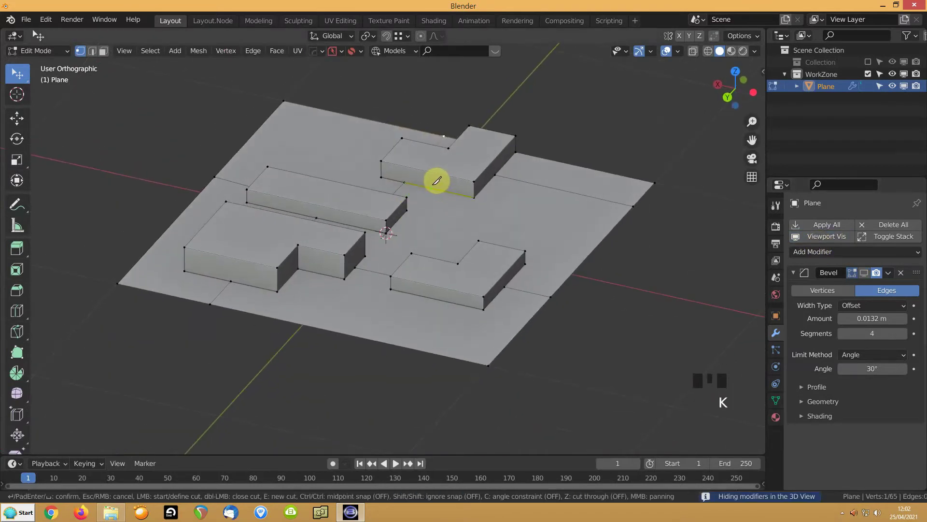
{"action": "left_click", "coordinate": [437, 182]}
{"action": "middle_click_drag", "start_coordinate": [437, 182], "coordinate": [323, 165]}
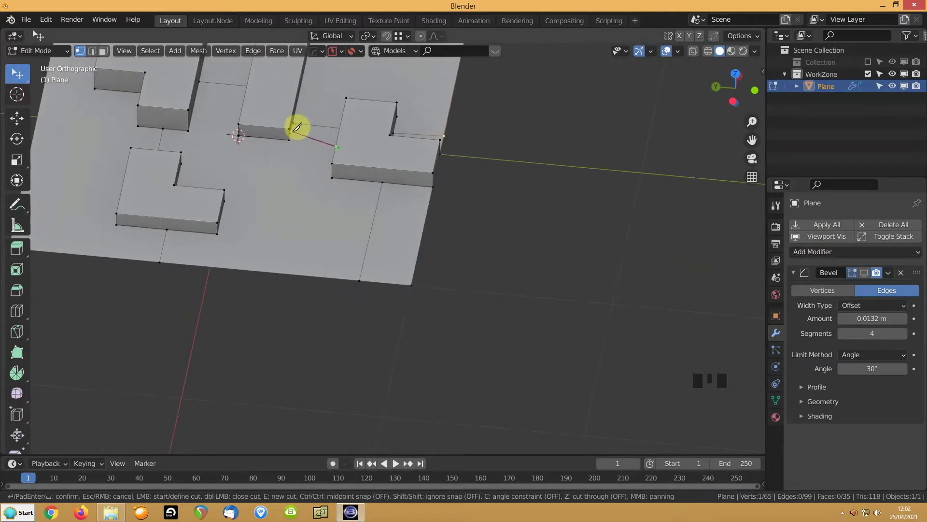
{"action": "key", "text": "Return"}
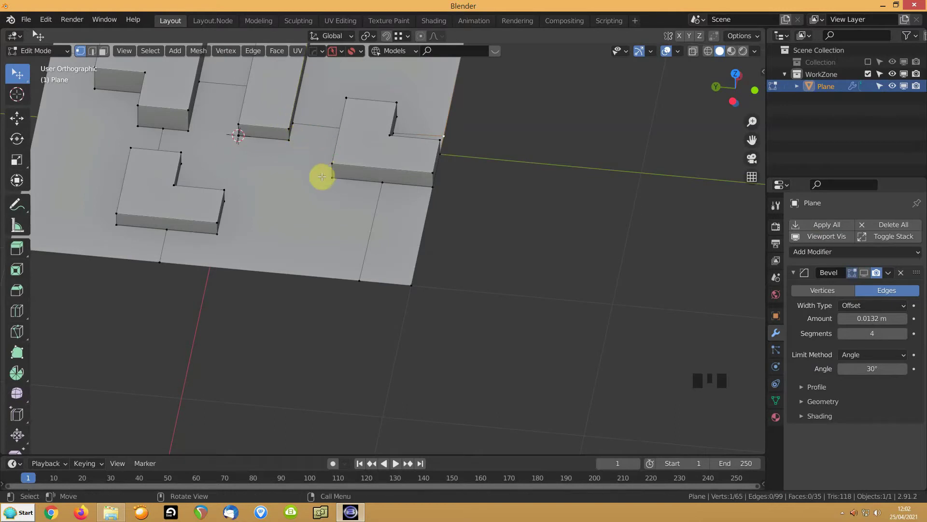
- Subdivide the narrow block's end base edge and the facing notch base edge of the neighbouring L-shaped block to connect them
{"action": "middle_click_drag", "start_coordinate": [236, 167], "coordinate": [150, 155]}
{"action": "key", "text": "2"}
{"action": "left_click", "coordinate": [304, 173]}
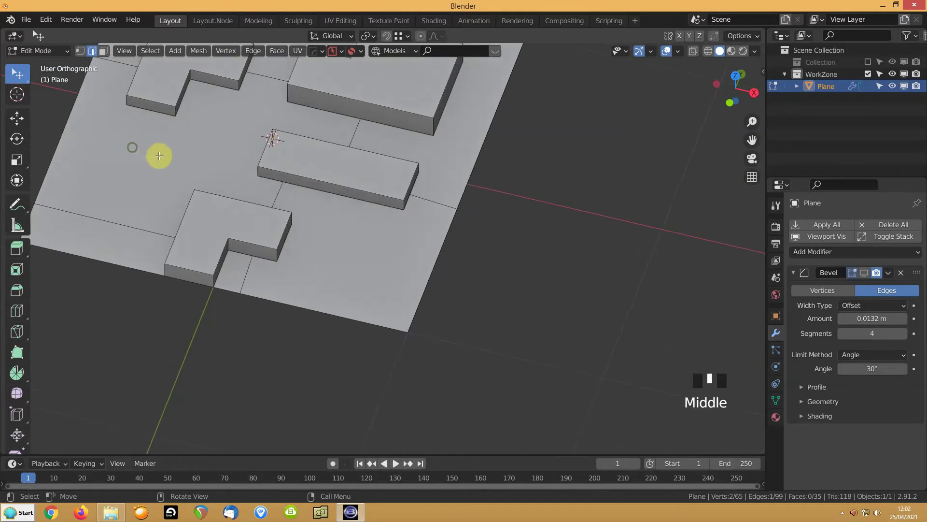
{"action": "left_click", "coordinate": [126, 124], "text": "shift"}
{"action": "right_click_drag", "start_coordinate": [80, 132], "coordinate": [80, 131]}
- Subdivide that L-shaped block's end base edge, the connecting edge facing it and the plane's border edge beyond, linking all three
{"action": "middle_click_drag", "start_coordinate": [204, 143], "coordinate": [303, 265], "text": "shift"}
{"action": "left_click", "coordinate": [239, 293]}
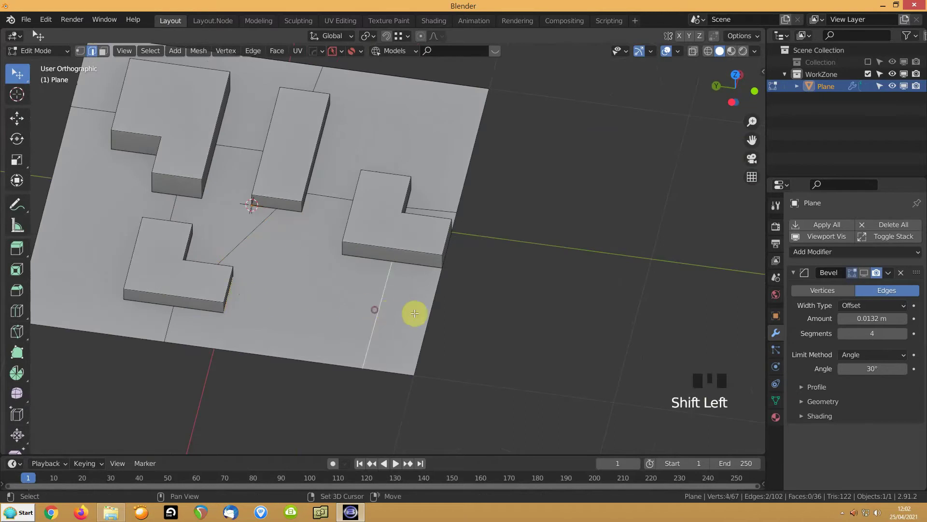
{"action": "left_click", "coordinate": [390, 312], "text": "shift"}
{"action": "right_click", "coordinate": [261, 297]}
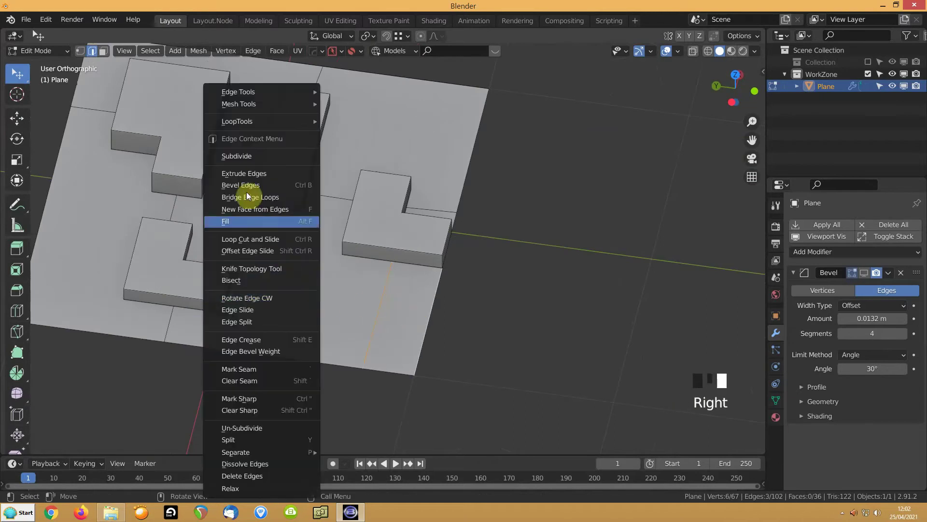
{"action": "left_click", "coordinate": [238, 156]}
{"action": "middle_click_drag", "start_coordinate": [300, 321], "coordinate": [312, 336]}
{"action": "left_click", "coordinate": [311, 336]}
- Subdivide the end base edge of the L-shaped block at the plane's border and the perpendicular border edge opposite it
{"action": "middle_click_drag", "start_coordinate": [339, 262], "coordinate": [166, 216]}
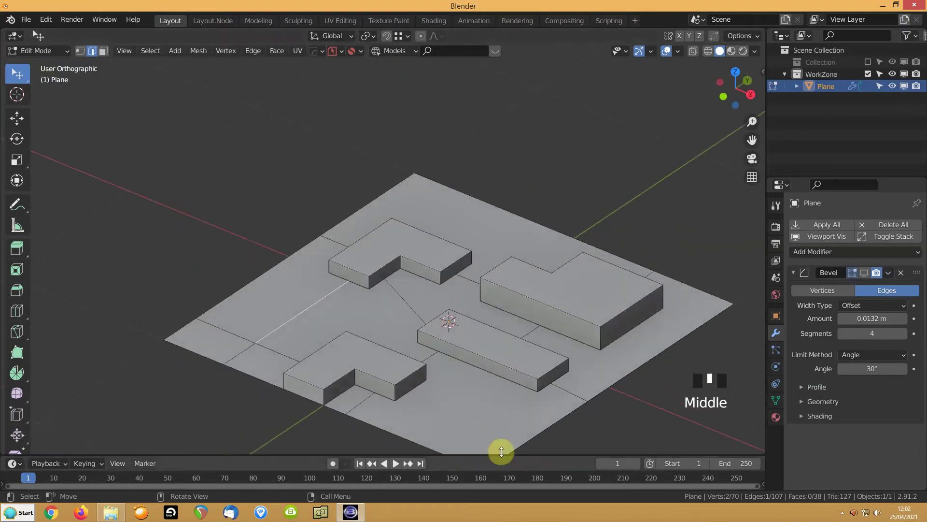
{"action": "left_click", "coordinate": [472, 418]}
{"action": "left_click", "coordinate": [526, 431], "text": "shift"}
{"action": "right_click", "coordinate": [448, 396]}
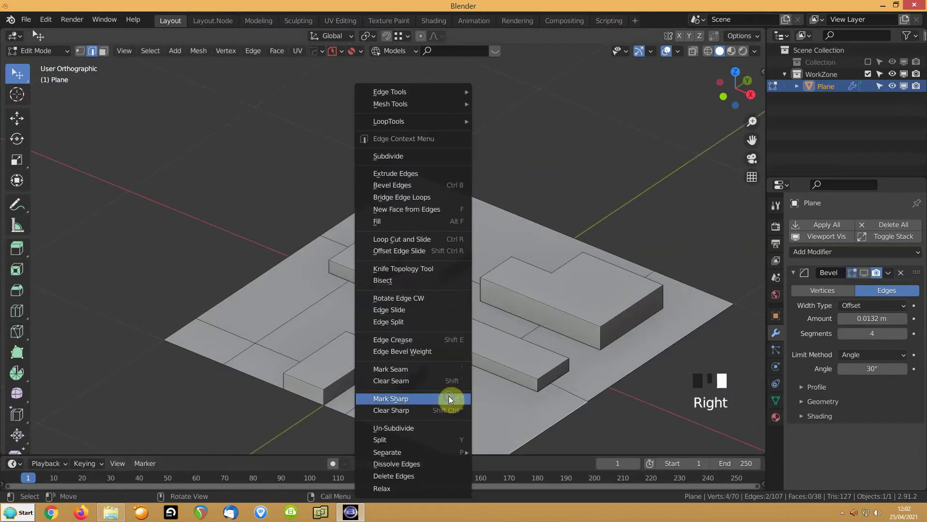
{"action": "left_click", "coordinate": [384, 160]}
- Subdivide the large block's end base edge and the plane's border edge facing it with one cut
{"action": "middle_click_drag", "start_coordinate": [393, 383], "coordinate": [581, 244], "text": "shift"}
{"action": "left_click", "coordinate": [596, 246]}
{"action": "left_click", "coordinate": [602, 250], "text": "shift"}
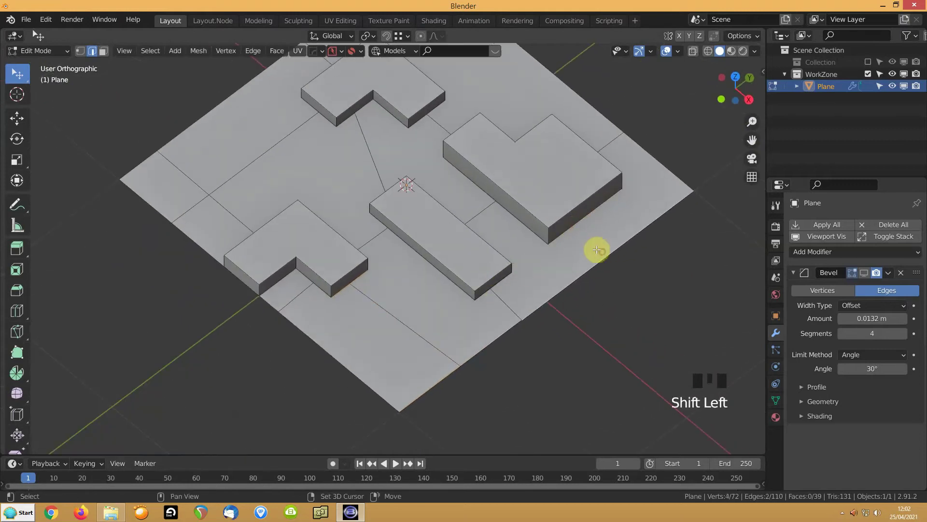
{"action": "right_click", "coordinate": [410, 157]}
{"action": "left_click", "coordinate": [392, 156]}
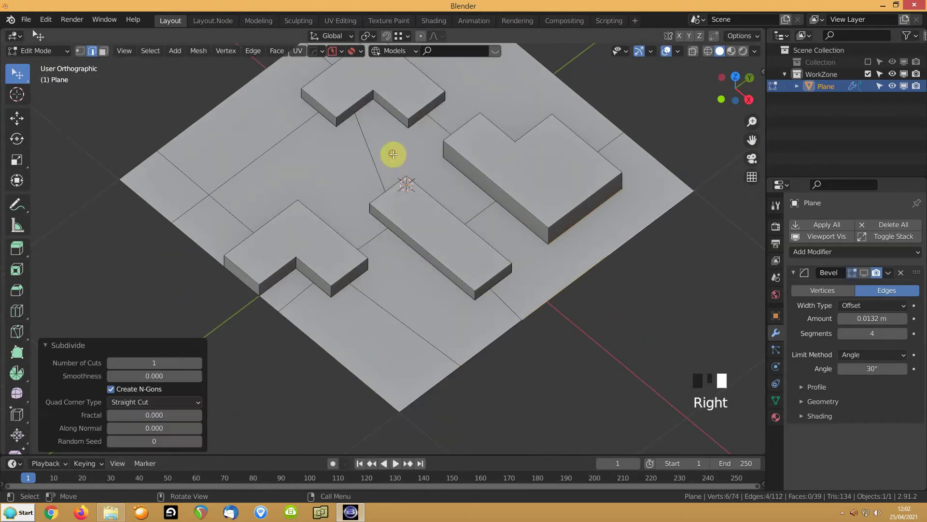
{"action": "left_click", "coordinate": [528, 259]}
- Switch to Object Mode, turn the modifiers' viewport display back on and check the bevel shading across the plane
{"action": "key", "text": "Tab"}
{"action": "middle_click_drag", "start_coordinate": [367, 264], "coordinate": [411, 250]}
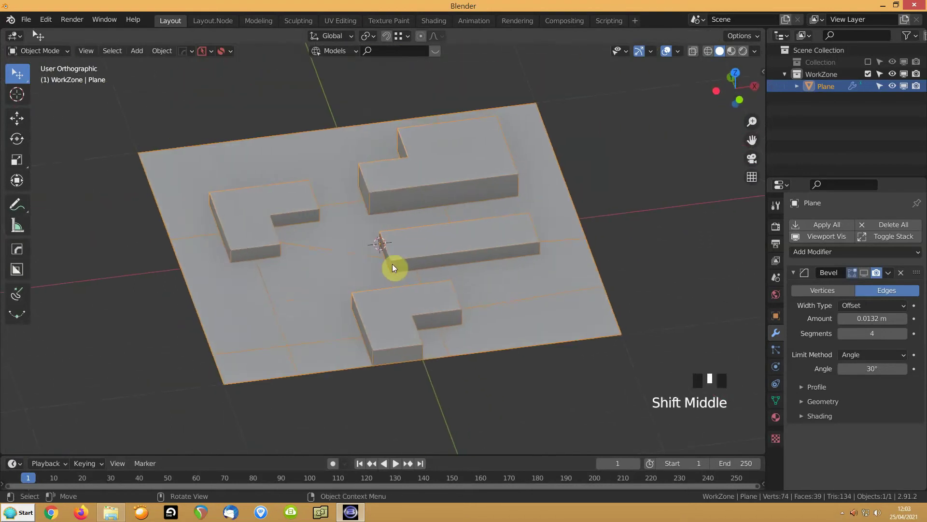
{"action": "left_click", "coordinate": [815, 239]}
{"action": "middle_click_drag", "start_coordinate": [388, 281], "coordinate": [420, 283]}
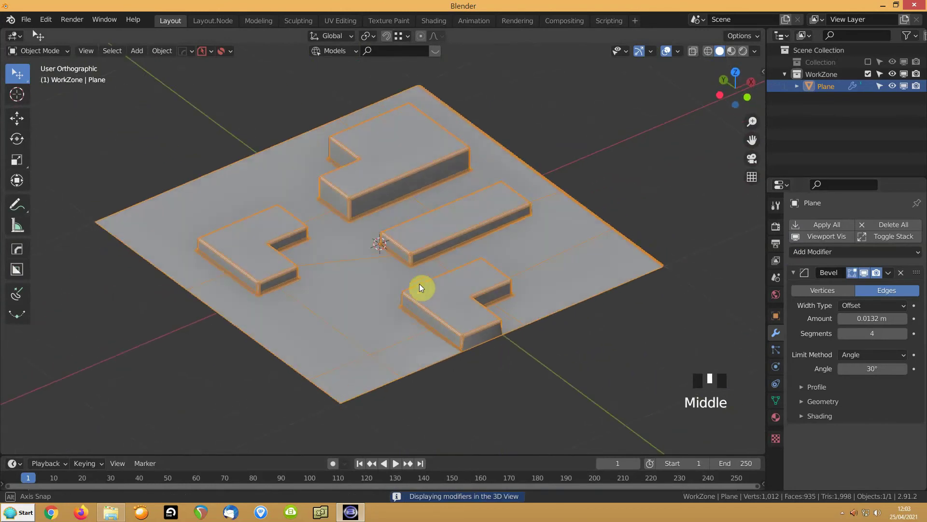
{"action": "mouse_move", "coordinate": [355, 514]}
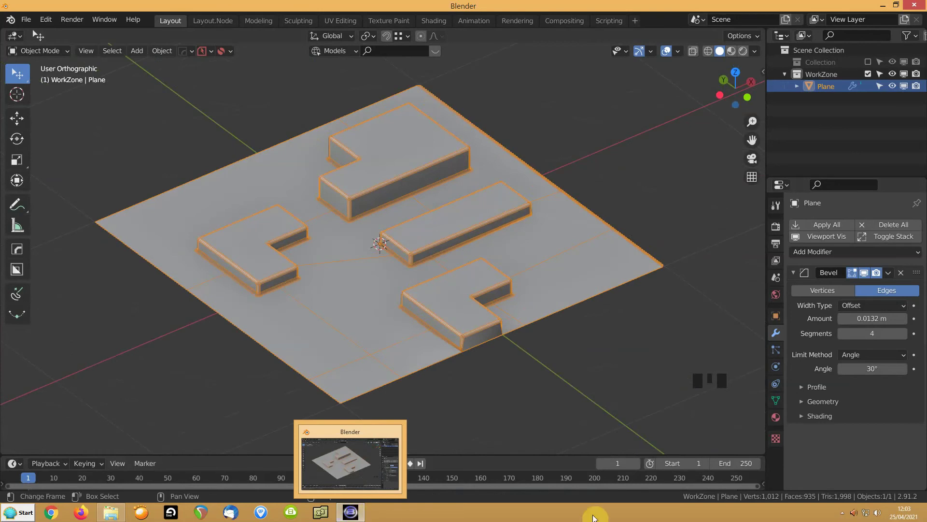
{"action": "left_click", "coordinate": [842, 513]}
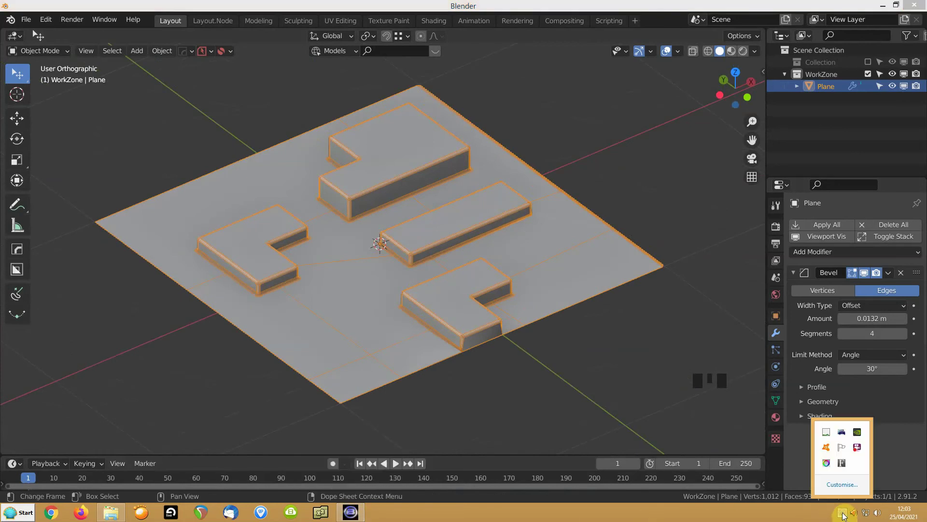